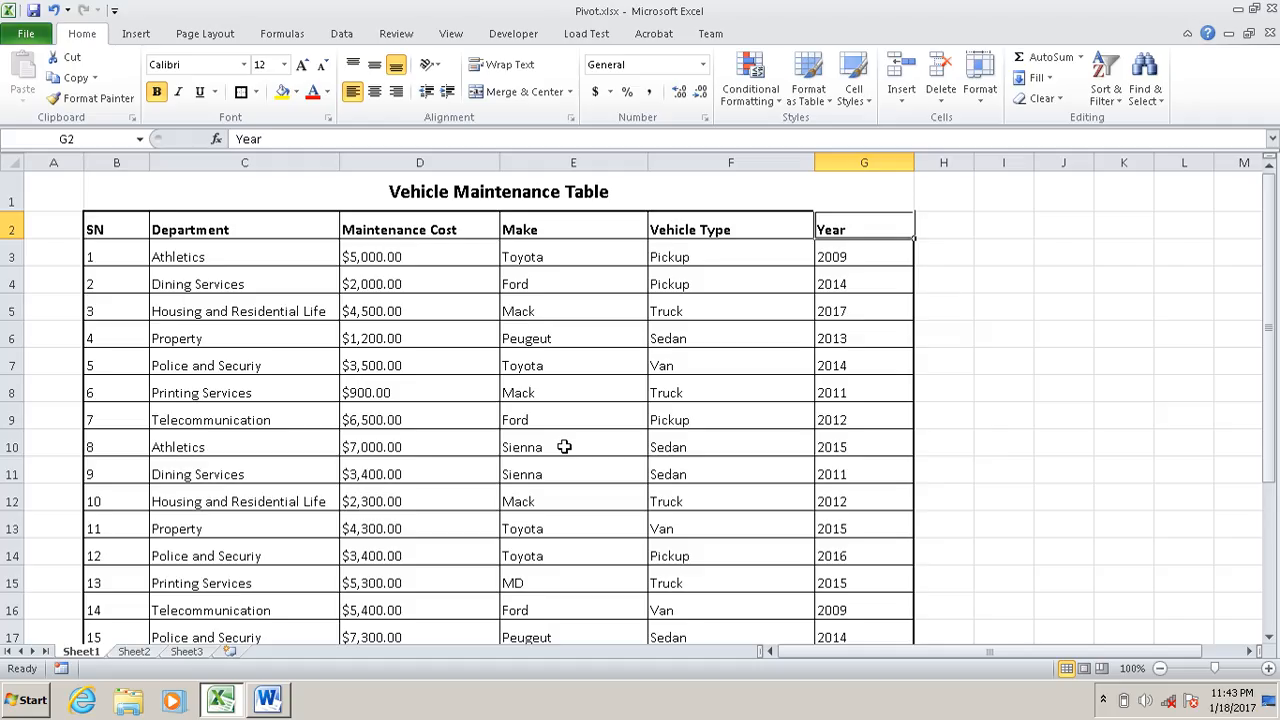
Step: Switch to the pivot table plan in Word and replace "type of vehicle" in the My Objective sentence with "Make"
{"action": "left_click", "coordinate": [270, 702]}
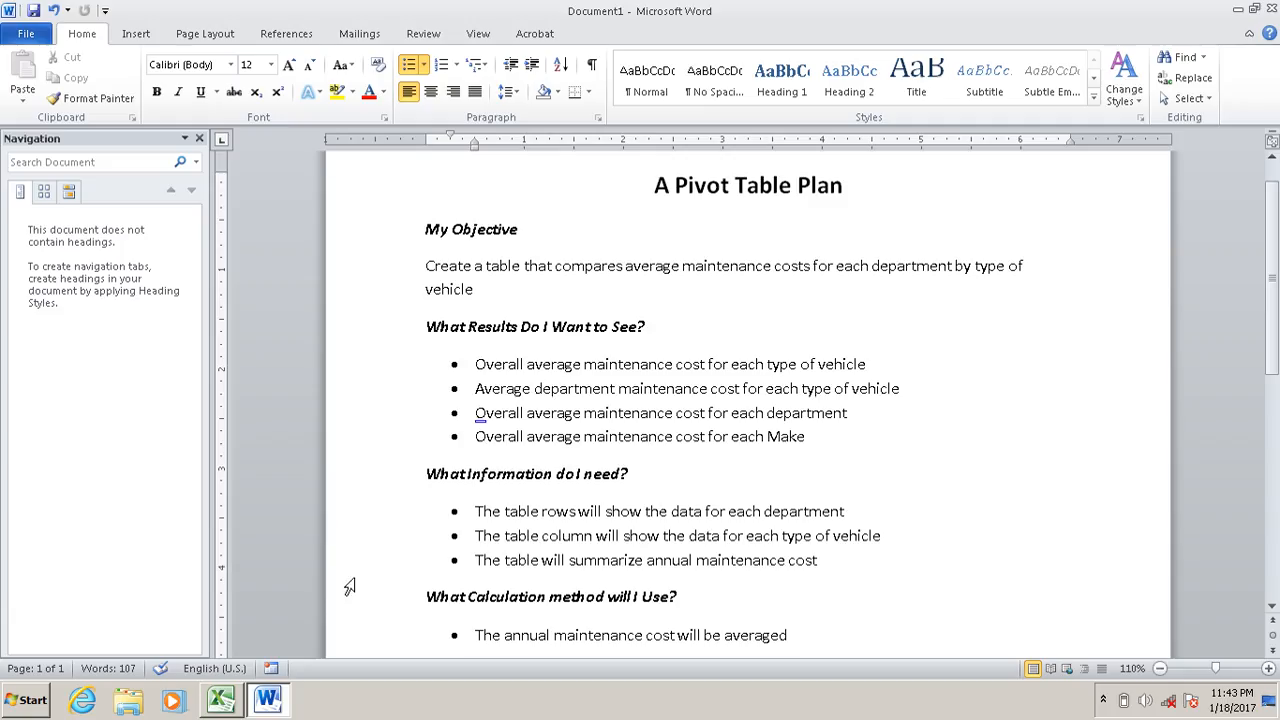
{"action": "mouse_move", "coordinate": [225, 708]}
{"action": "left_click", "coordinate": [484, 291]}
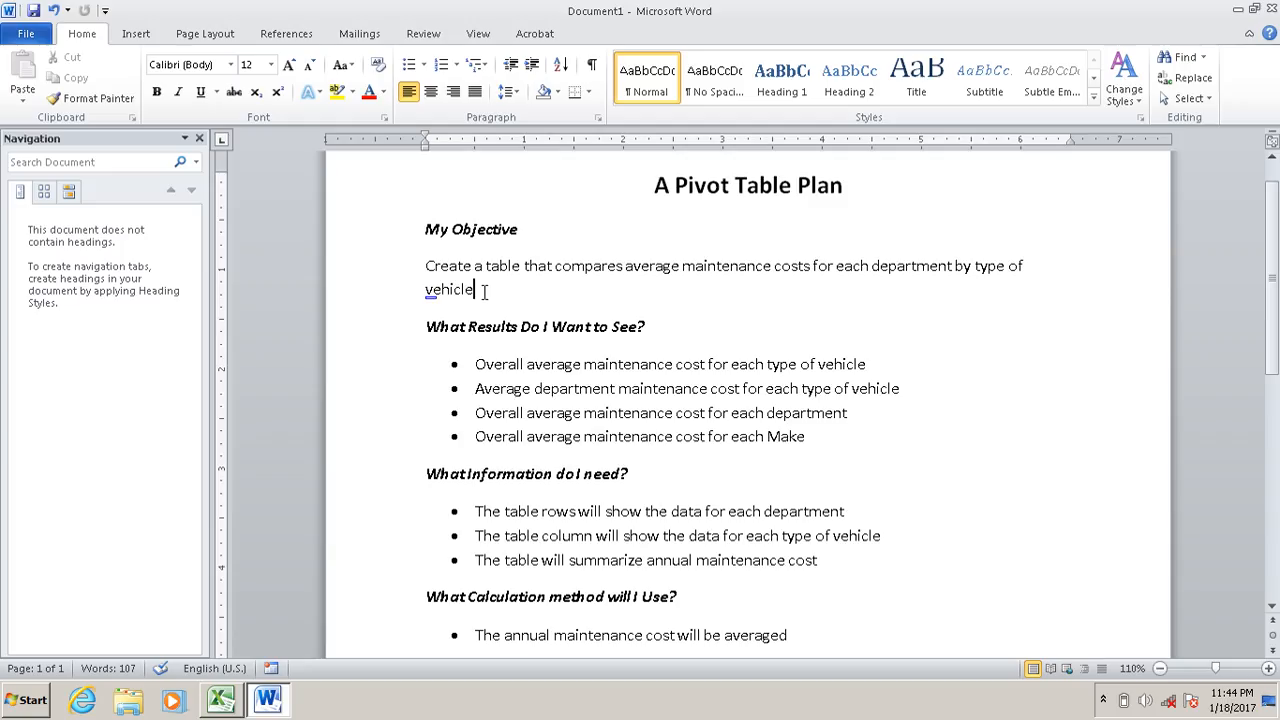
{"action": "left_click_drag", "start_coordinate": [484, 291], "coordinate": [980, 266]}
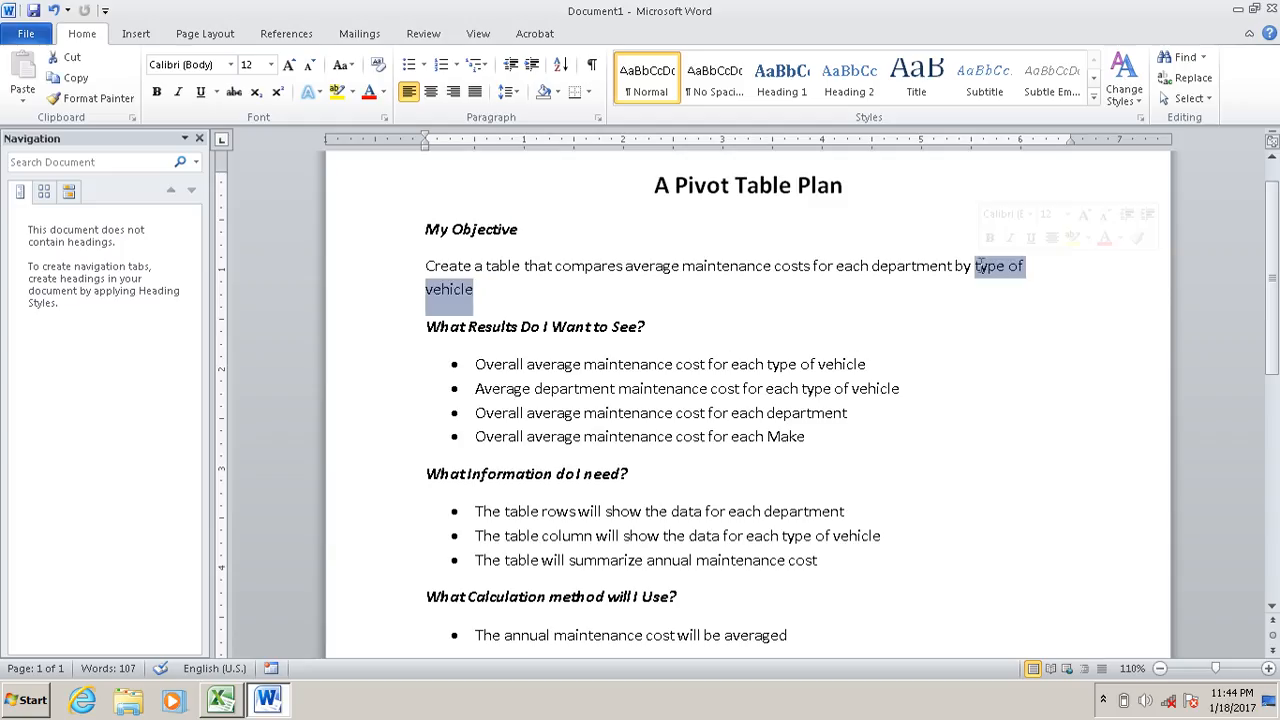
{"action": "type", "text": "Ma"}
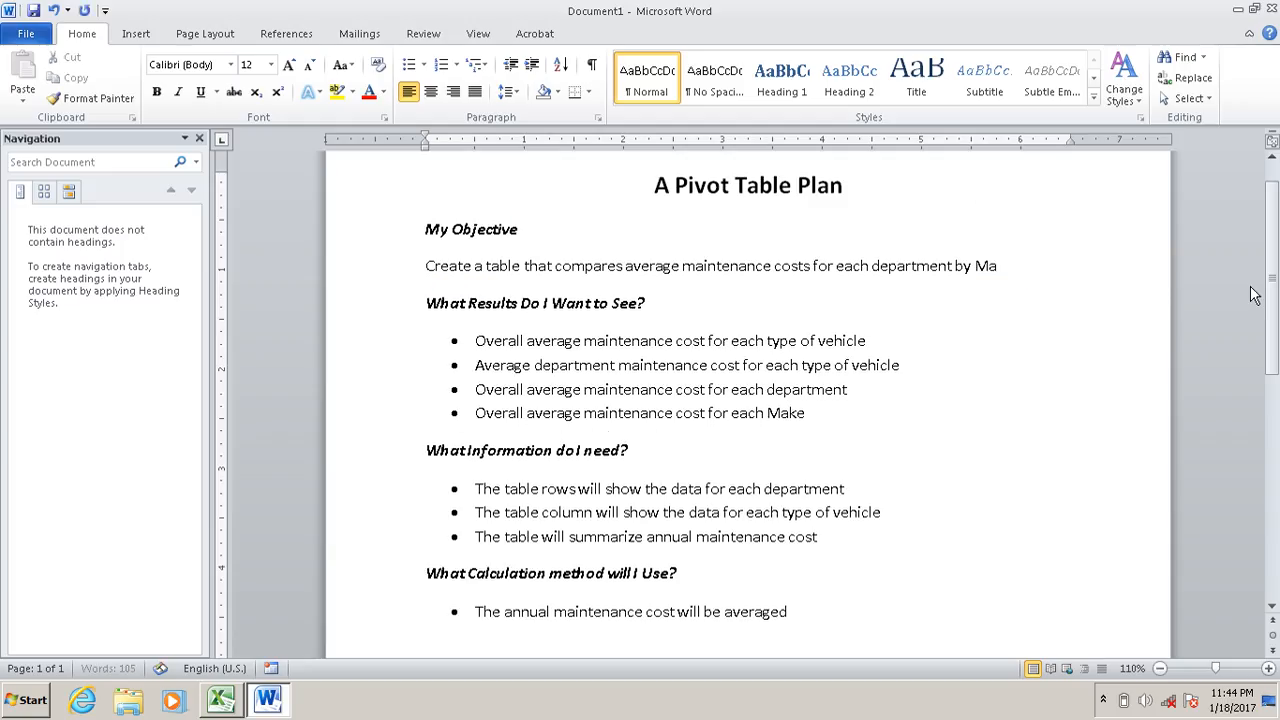
{"action": "type", "text": "ke"}
Step: Replace "type of vehicle" with "Make" in the average department maintenance cost bullet and the table column bullet
{"action": "left_click_drag", "start_coordinate": [924, 366], "coordinate": [812, 367]}
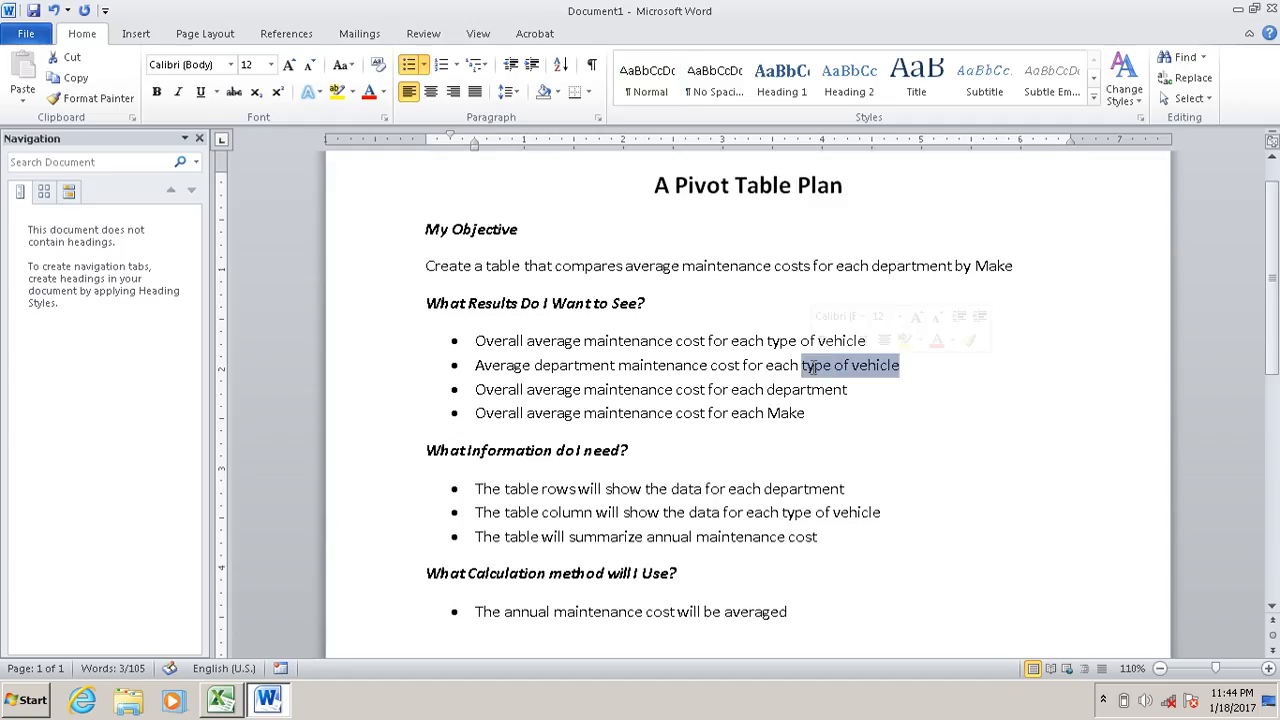
{"action": "type", "text": "Make"}
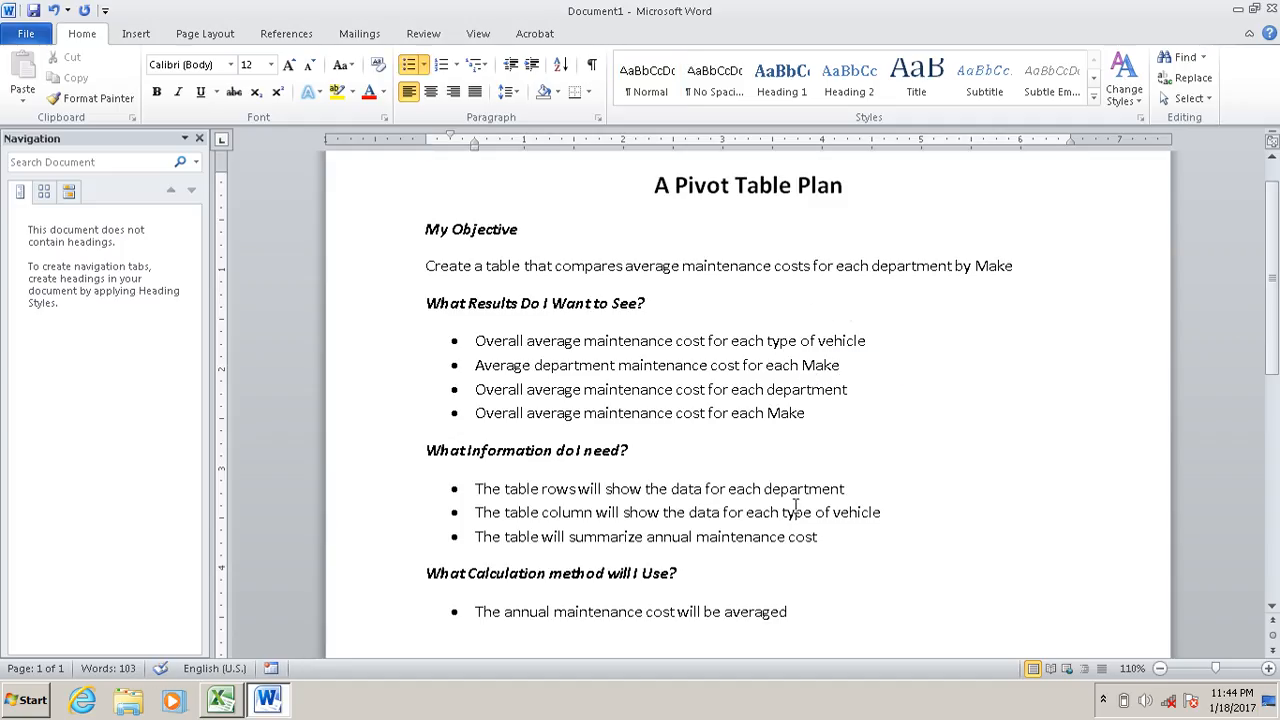
{"action": "left_click_drag", "start_coordinate": [873, 514], "coordinate": [790, 515]}
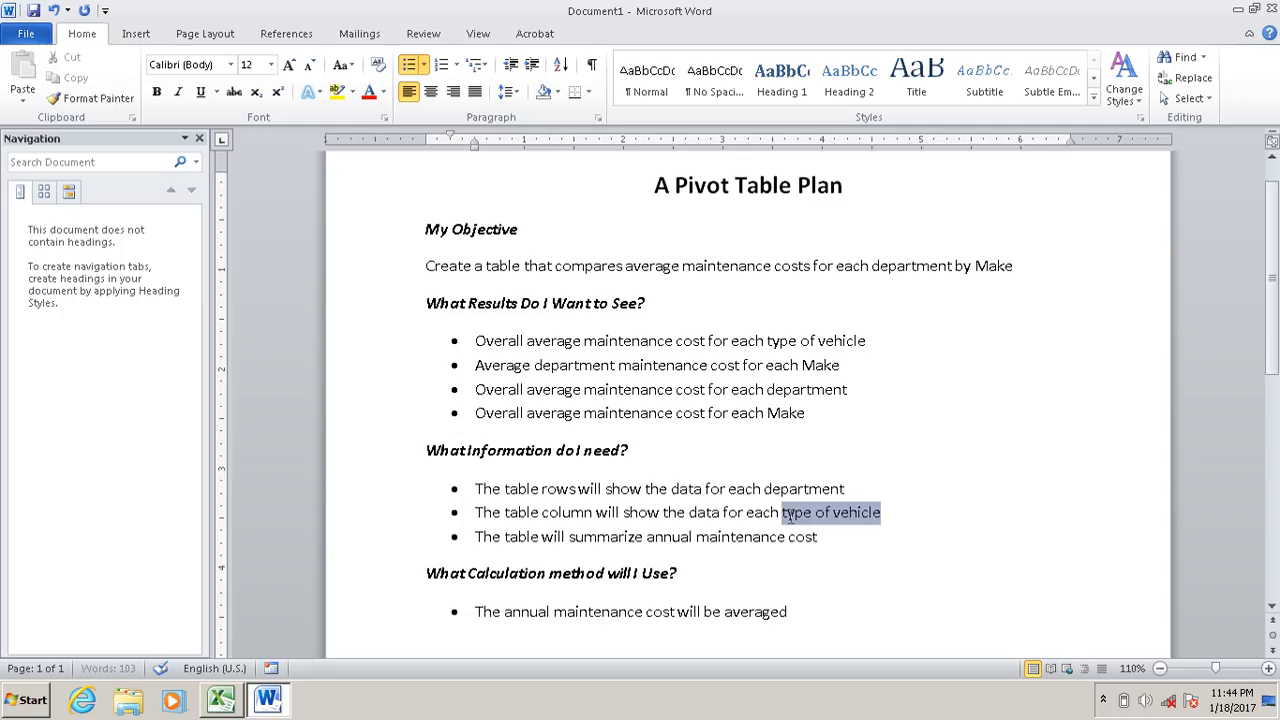
{"action": "type", "text": "Ma"}
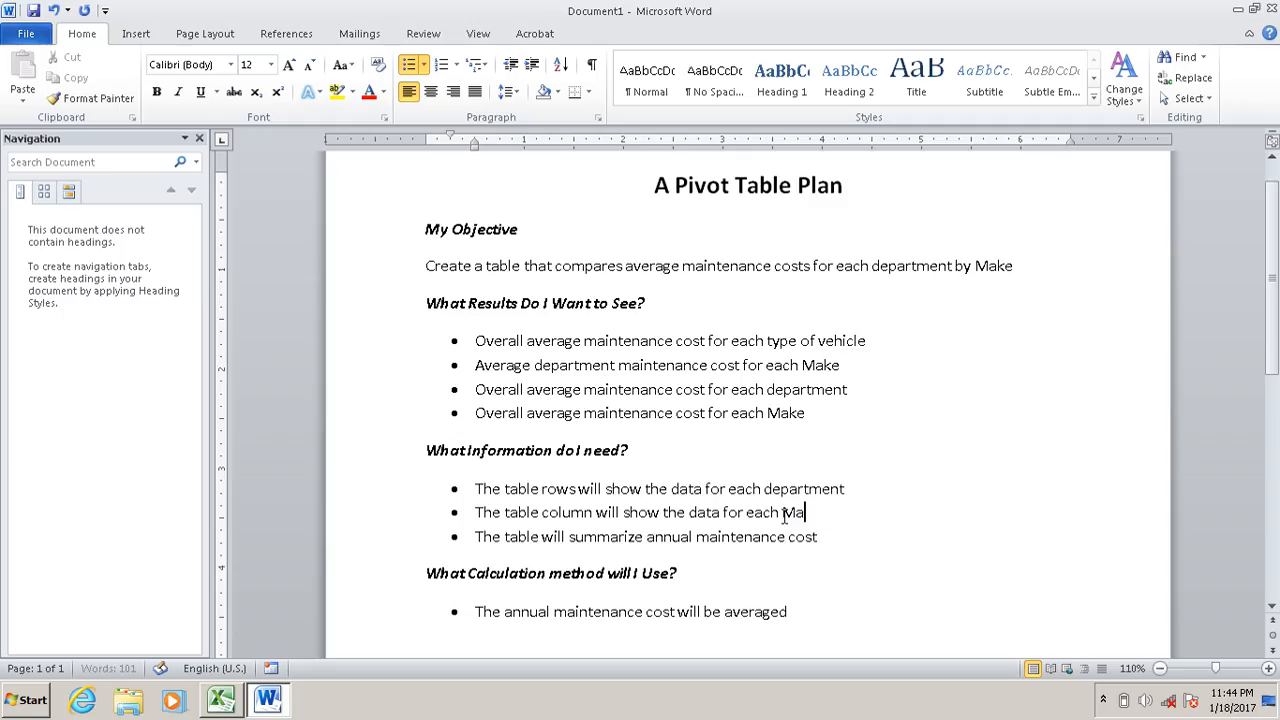
{"action": "type", "text": "ke"}
Step: Switch to Excel and create a PivotTable on a new worksheet from the range Sheet1!$B$2:$G$25
{"action": "left_click", "coordinate": [229, 706]}
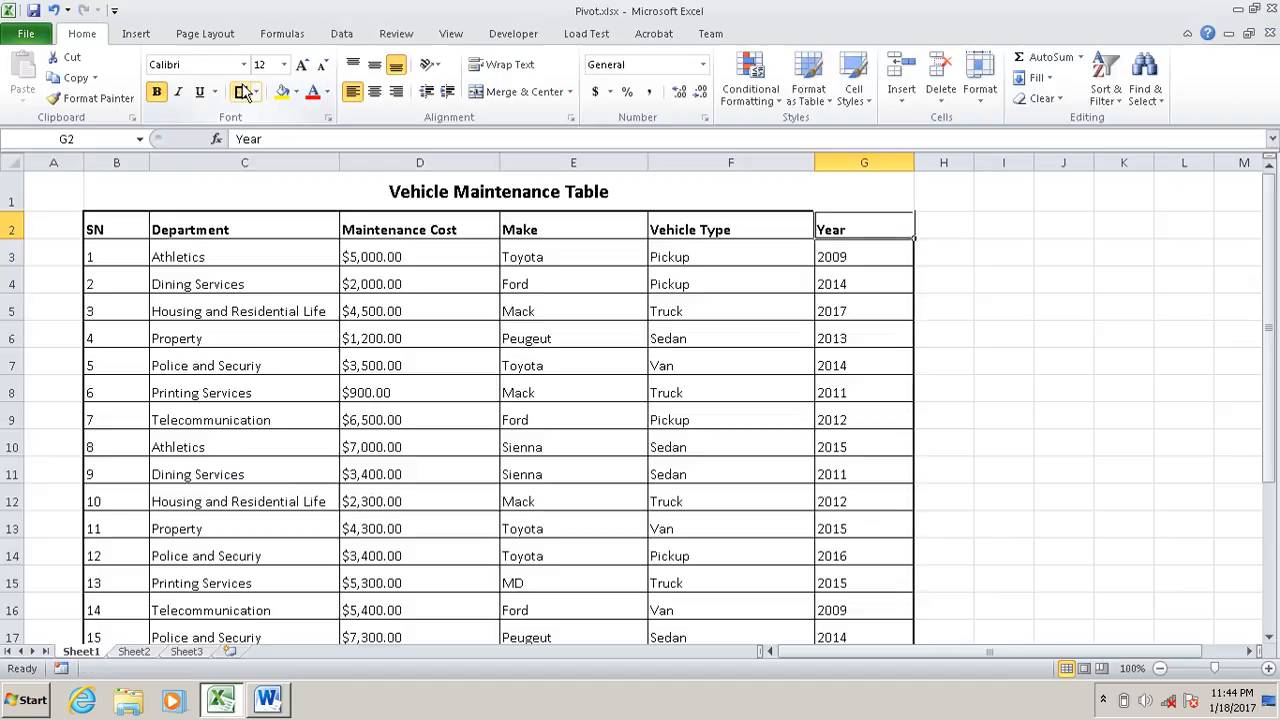
{"action": "left_click", "coordinate": [140, 36]}
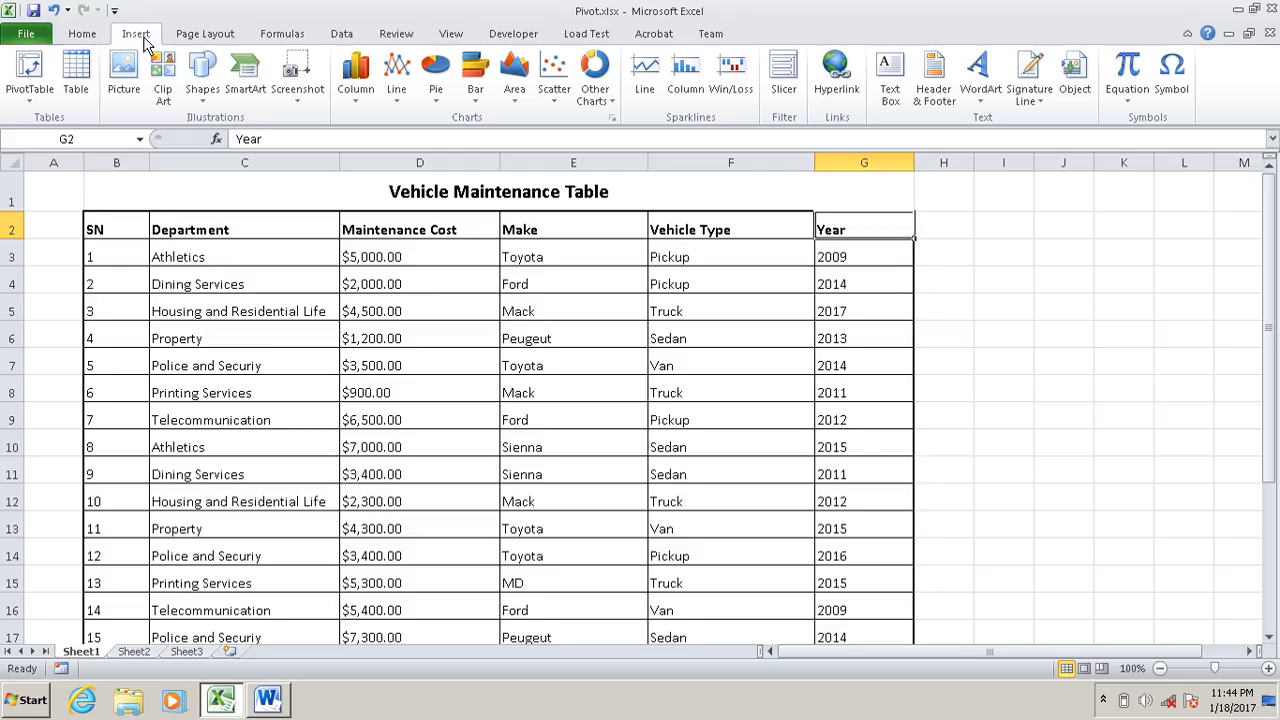
{"action": "left_click", "coordinate": [31, 100]}
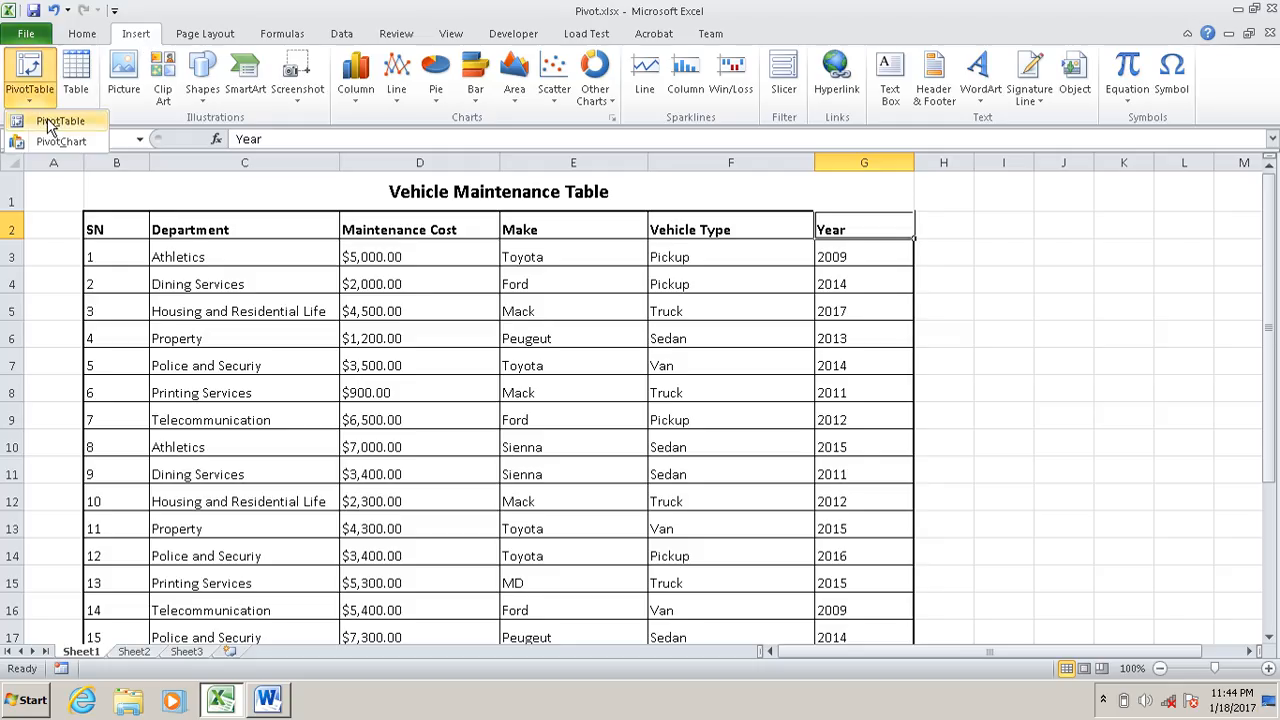
{"action": "left_click", "coordinate": [62, 121]}
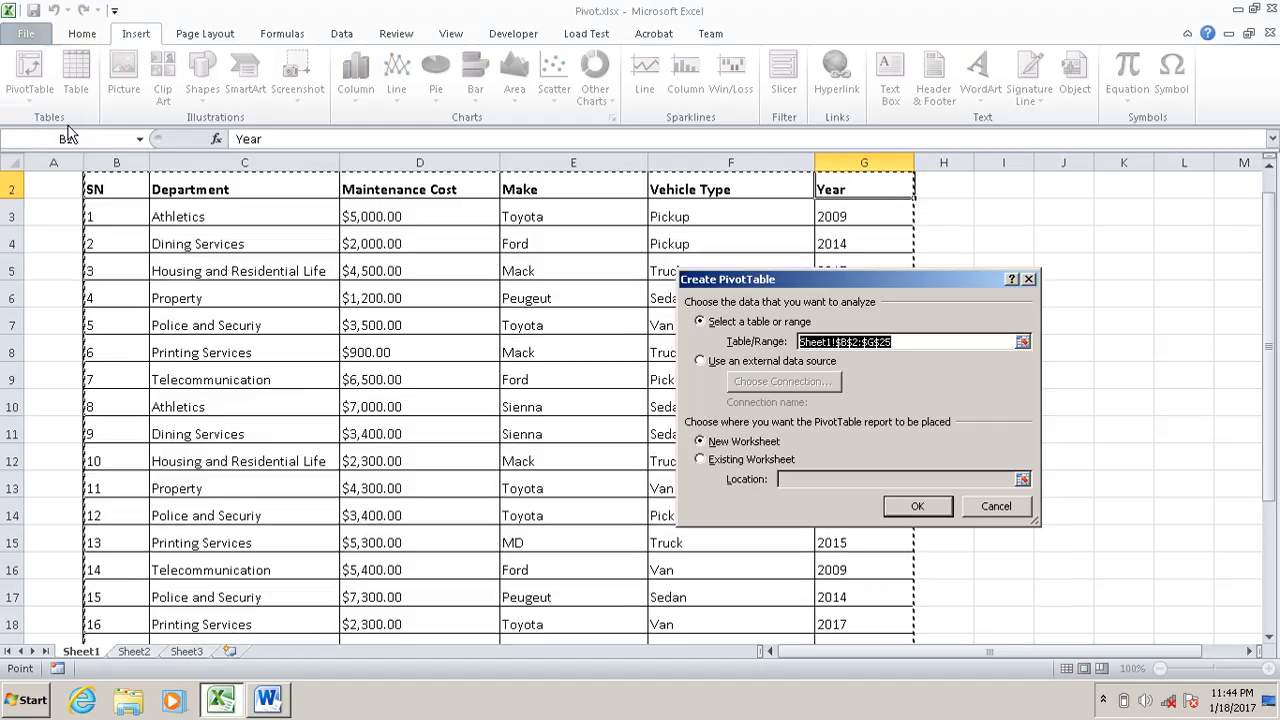
{"action": "left_click", "coordinate": [447, 377]}
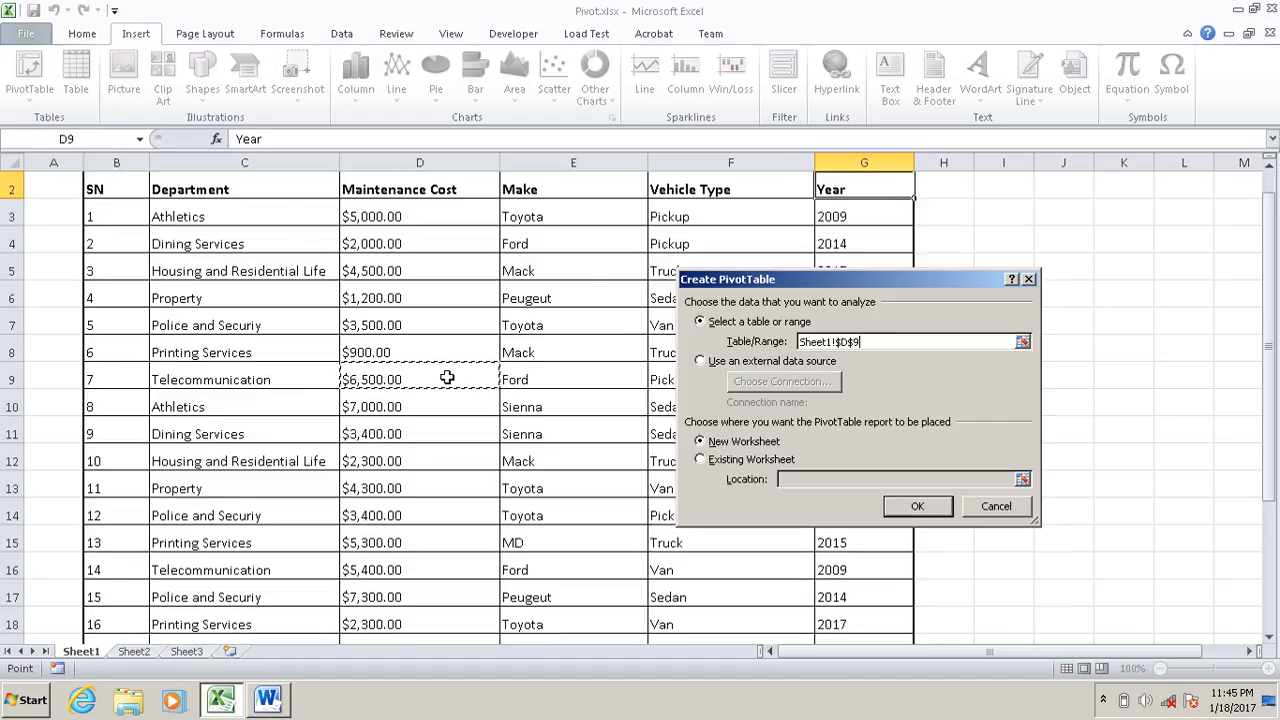
{"action": "scroll", "coordinate": [447, 377], "scroll_direction": "down", "scroll_amount": 4}
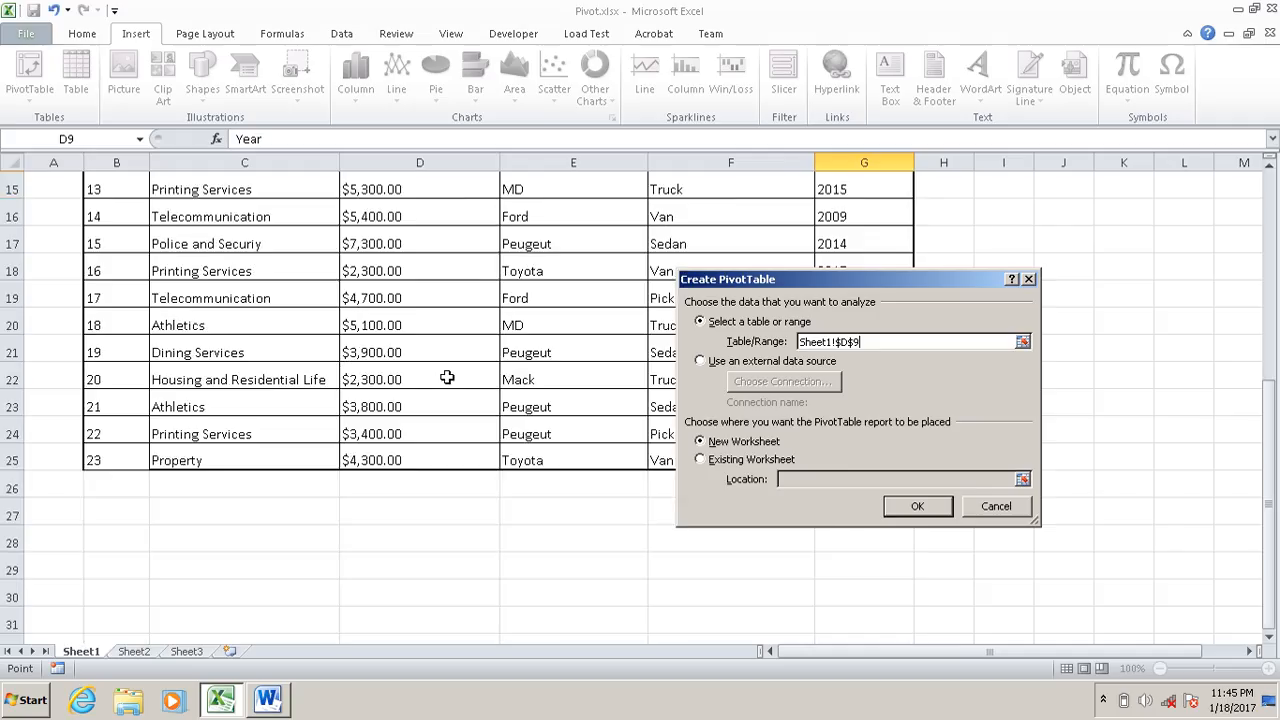
{"action": "scroll", "coordinate": [447, 377], "scroll_direction": "up", "scroll_amount": 1}
{"action": "scroll", "coordinate": [447, 377], "scroll_direction": "up", "scroll_amount": 4}
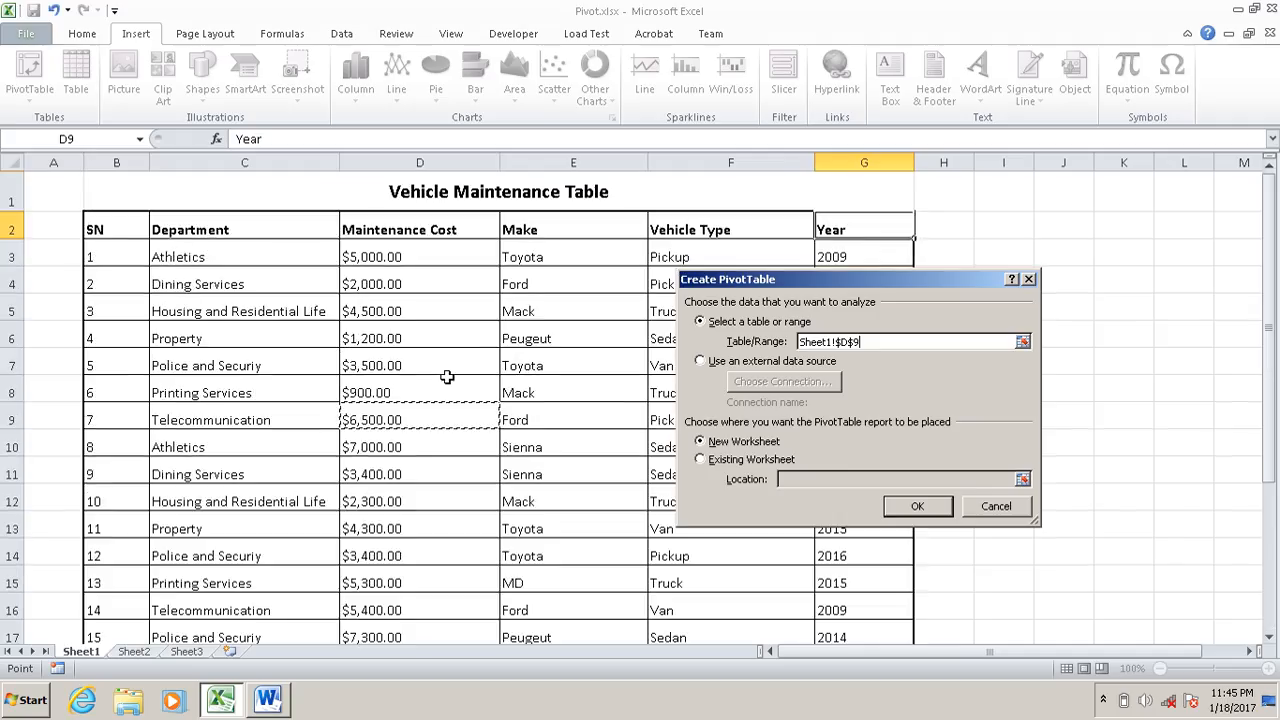
{"action": "left_click_drag", "start_coordinate": [128, 230], "coordinate": [841, 595]}
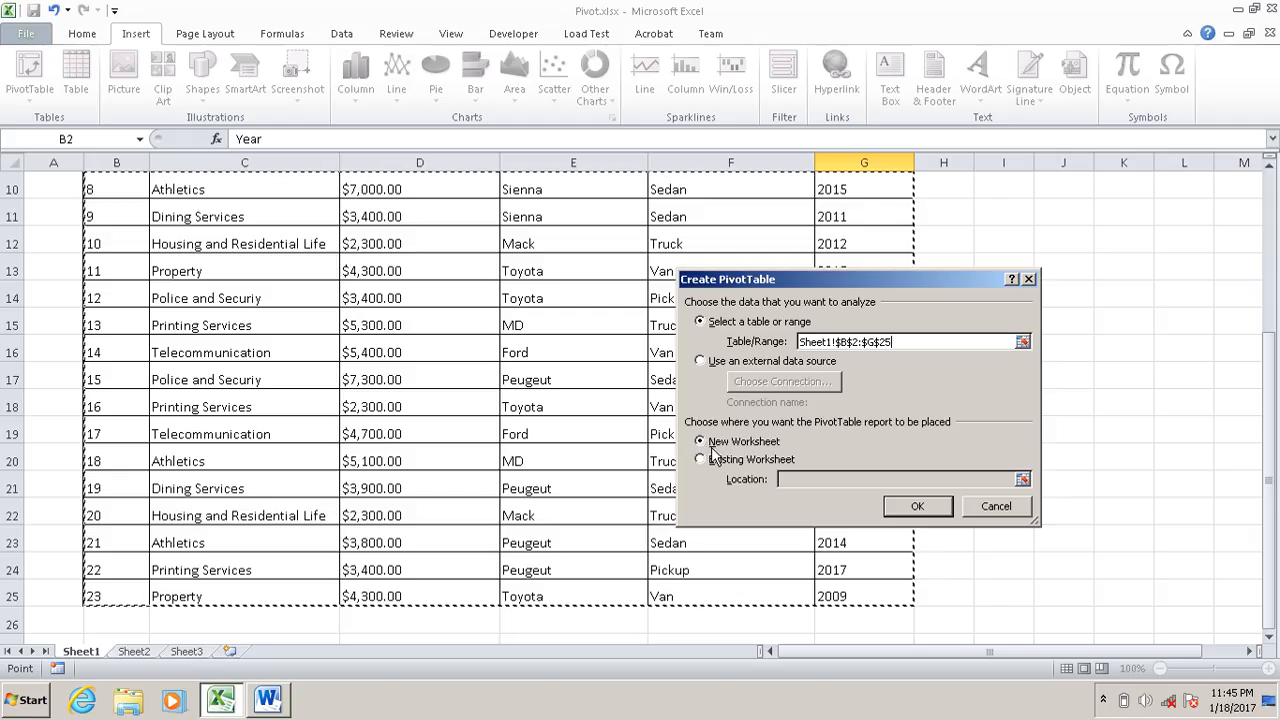
{"action": "left_click", "coordinate": [917, 508]}
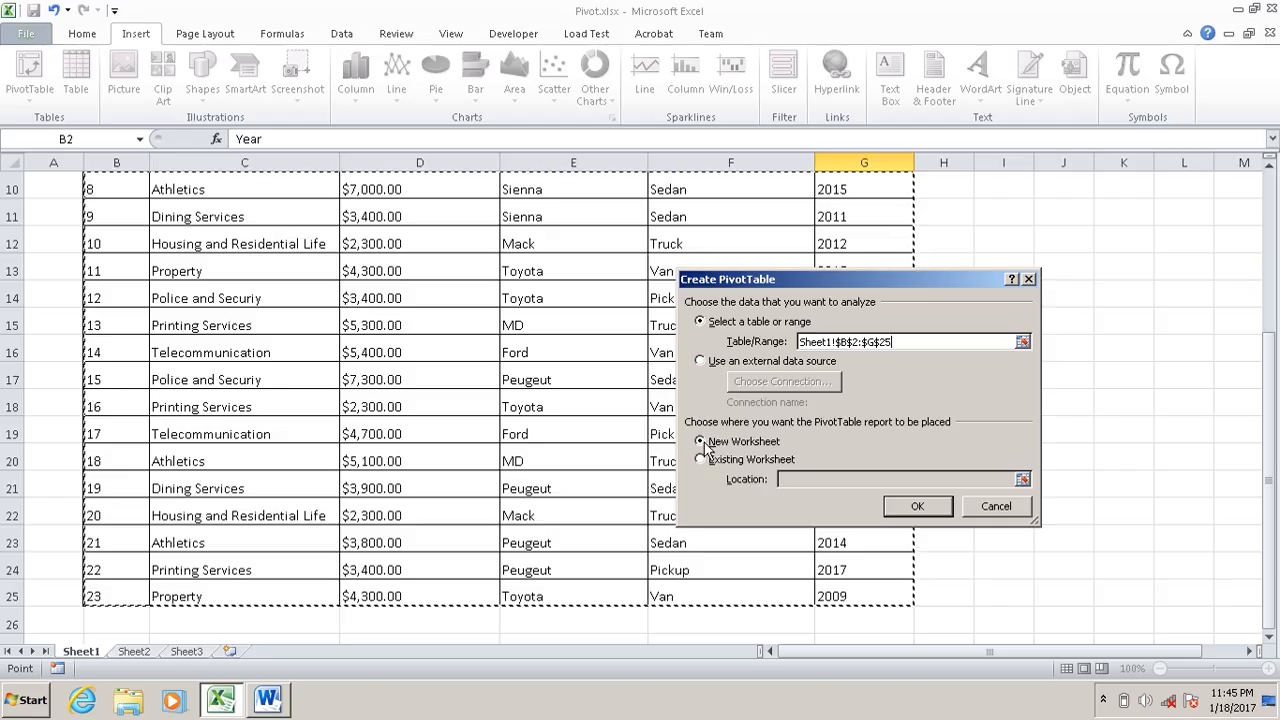
{"action": "left_click", "coordinate": [940, 507]}
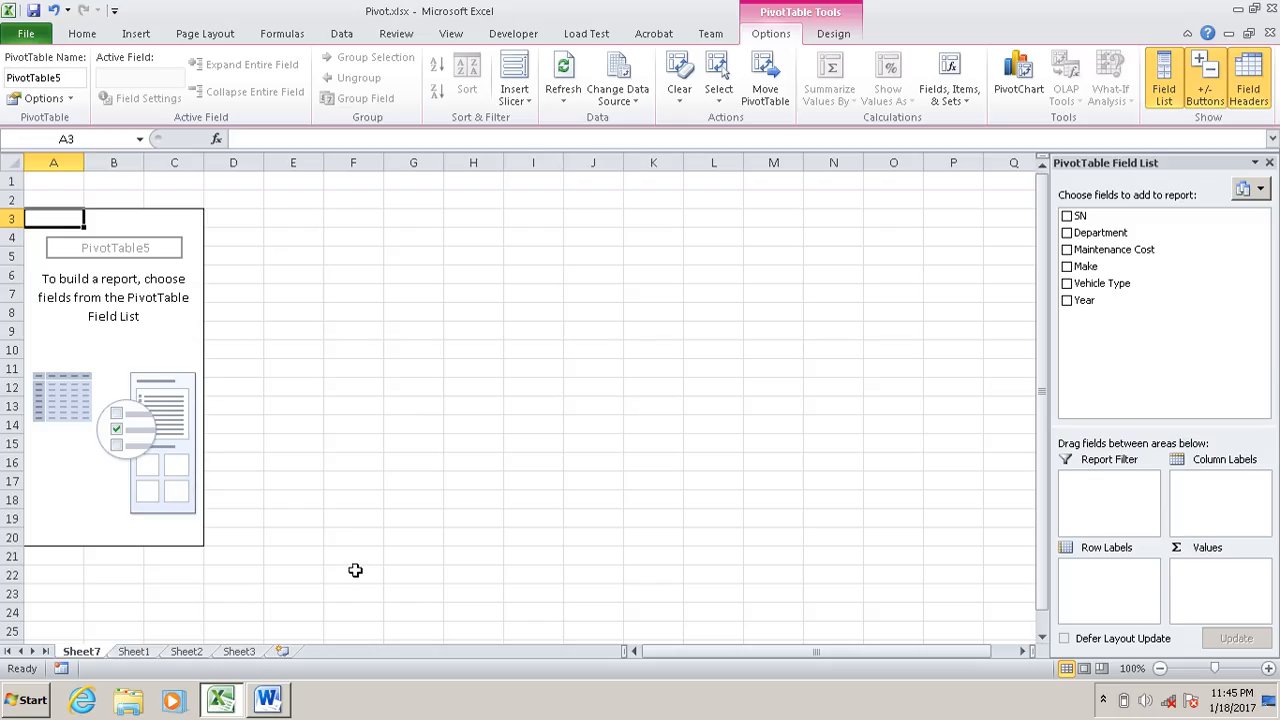
Step: Return to the Word plan and replace "type of vehicle" with "Make" in the first bullet of the desired results
{"action": "left_click", "coordinate": [268, 702]}
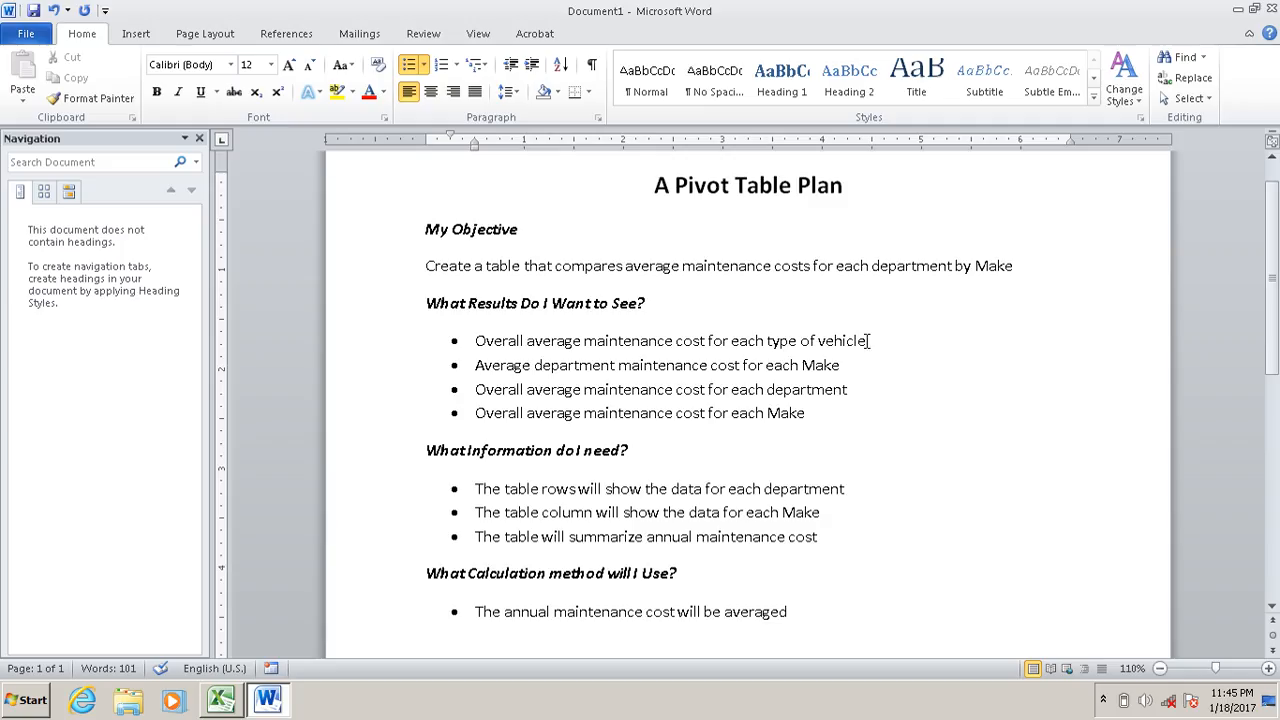
{"action": "left_click_drag", "start_coordinate": [868, 341], "coordinate": [731, 342]}
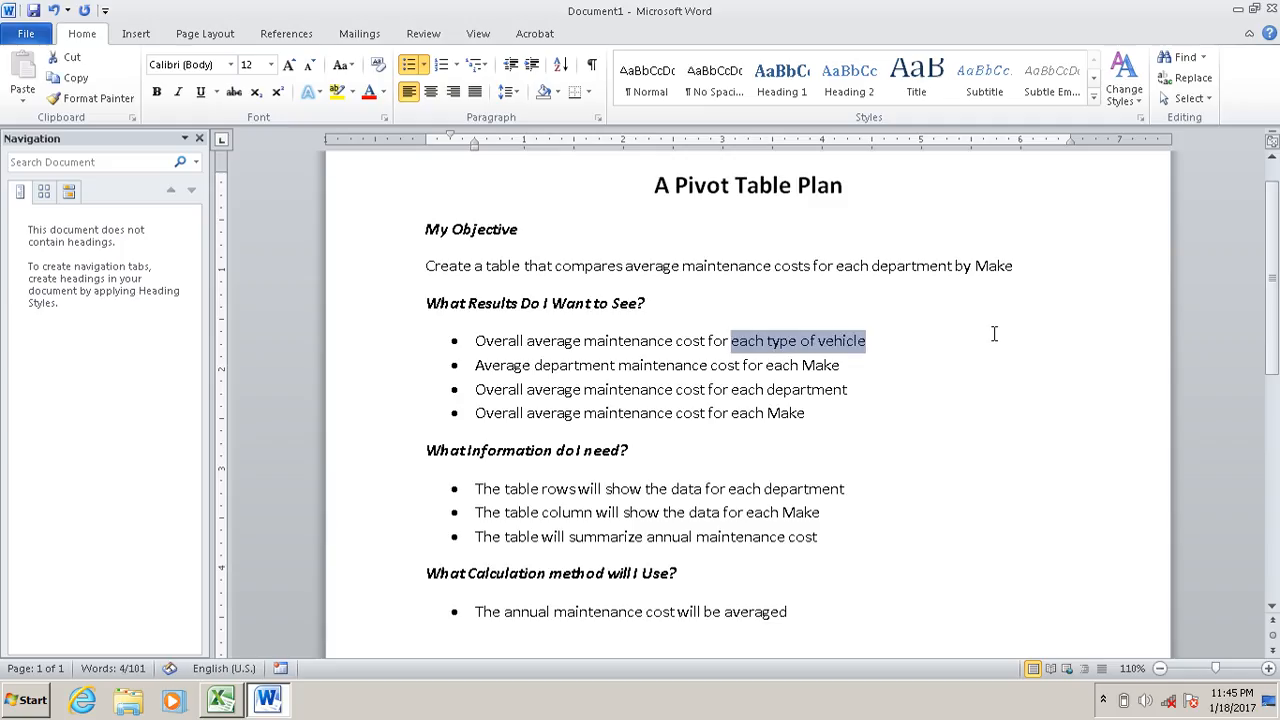
{"action": "left_click", "coordinate": [887, 346]}
{"action": "left_click_drag", "start_coordinate": [887, 346], "coordinate": [785, 349]}
{"action": "type", "text": "Make"}
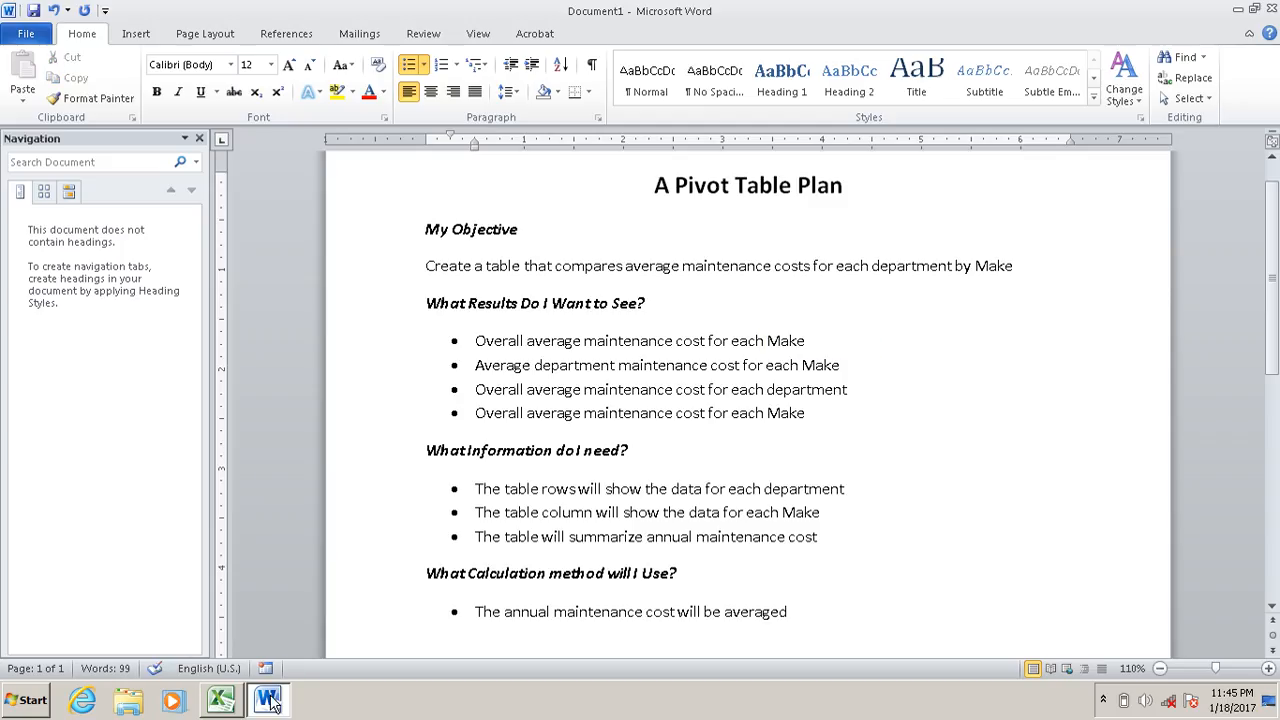
Step: Switch back to the Pivot.xlsx workbook in Excel and add the Make field to the pivot table's row labels
{"action": "mouse_move", "coordinate": [234, 708]}
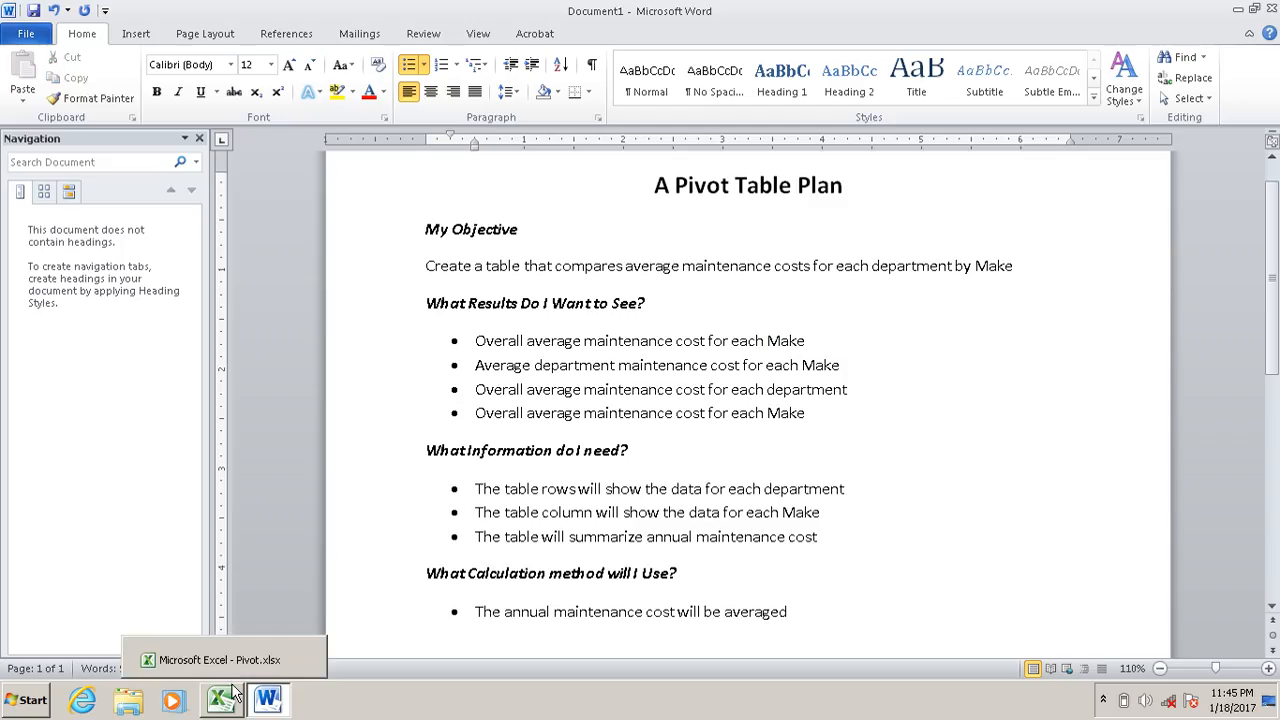
{"action": "left_click", "coordinate": [236, 664]}
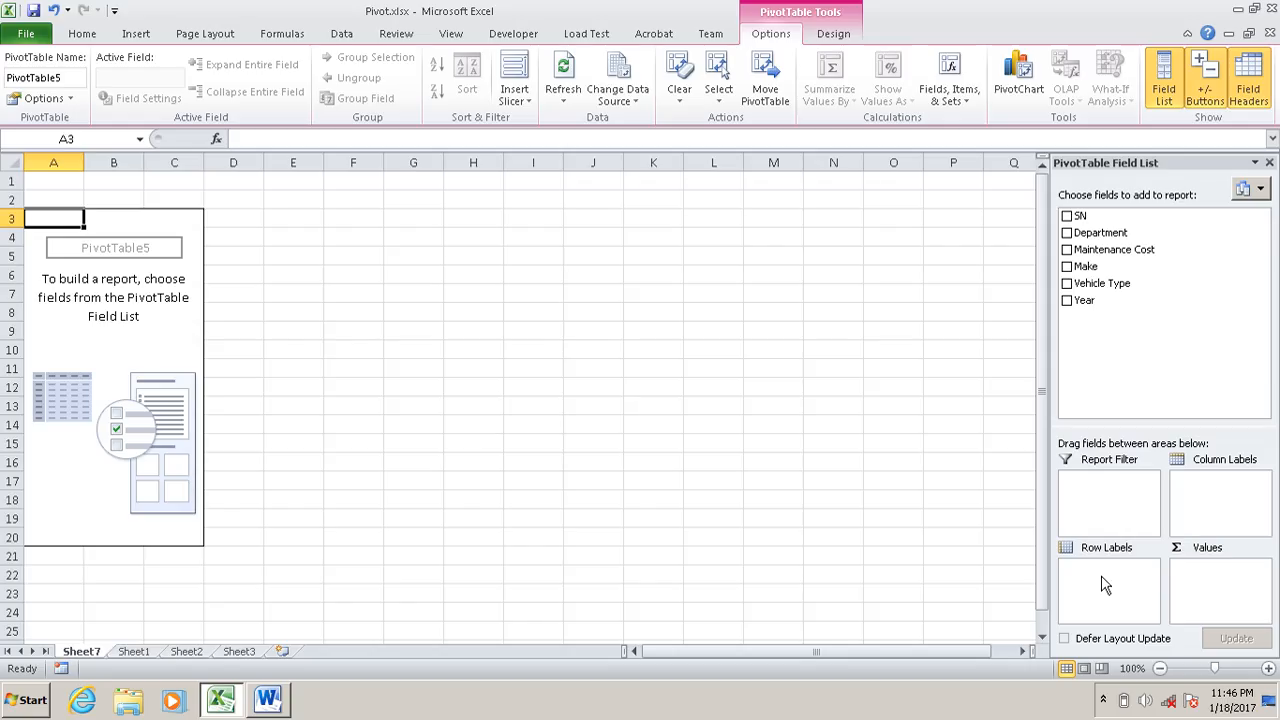
{"action": "left_click", "coordinate": [1067, 267]}
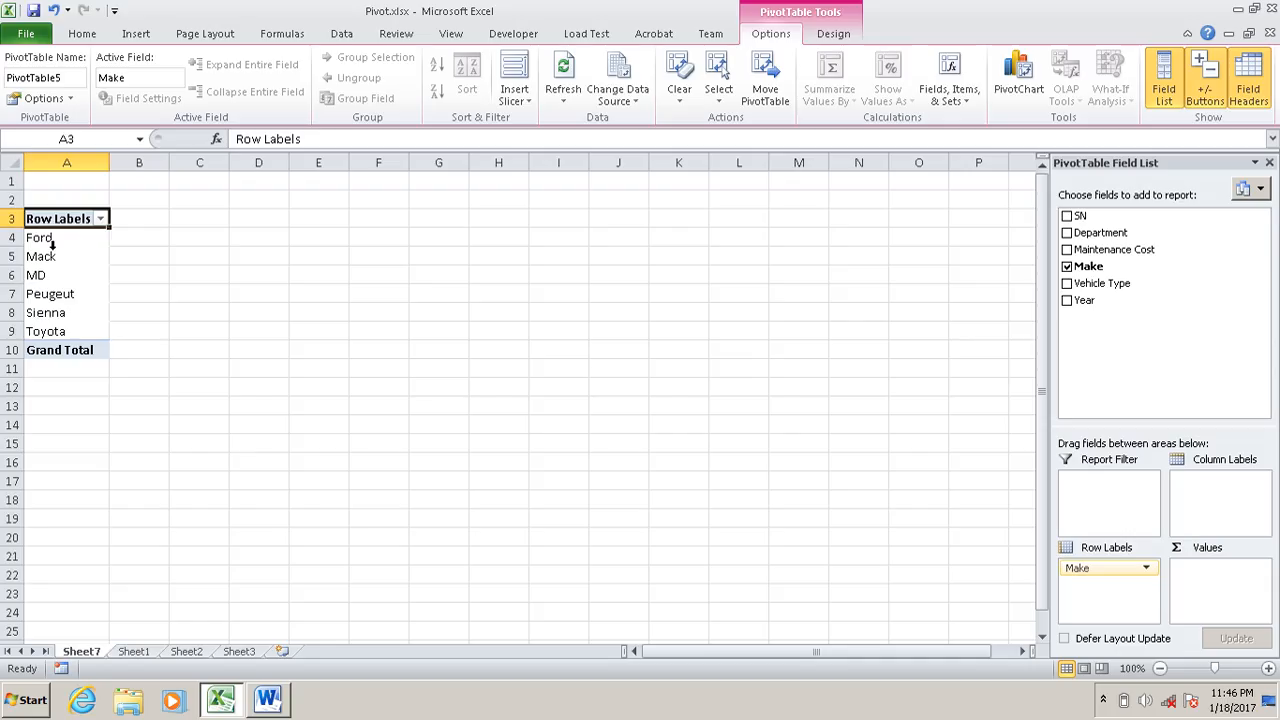
Step: Check the plan in Word, return to Excel and add the Maintenance Cost field to the pivot table's values
{"action": "left_click", "coordinate": [268, 702]}
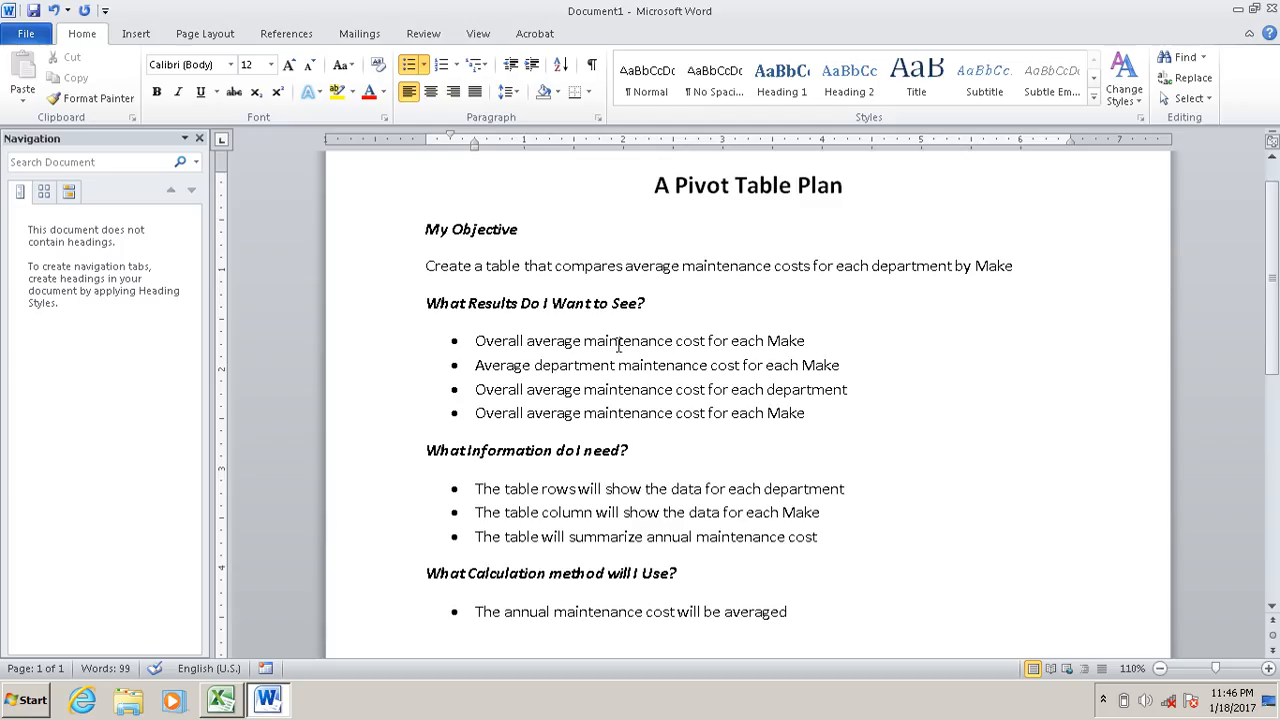
{"action": "left_click", "coordinate": [270, 700]}
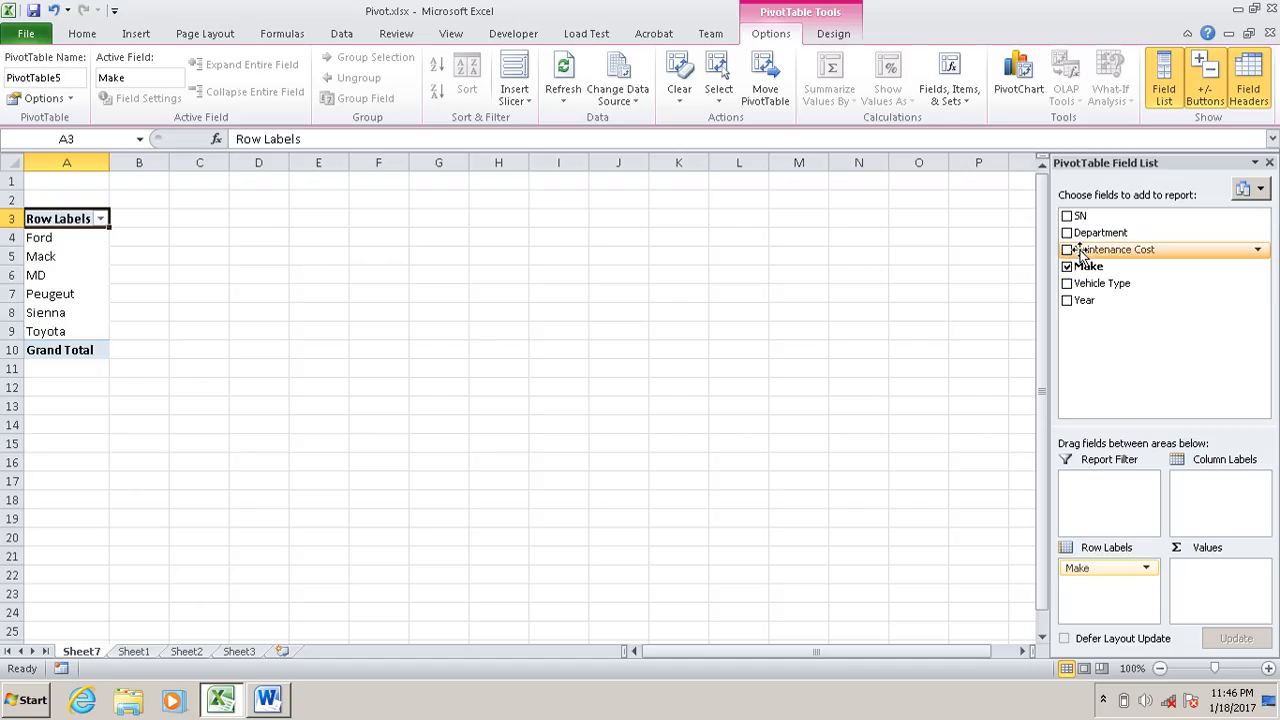
{"action": "left_click_drag", "start_coordinate": [1080, 252], "coordinate": [1208, 578]}
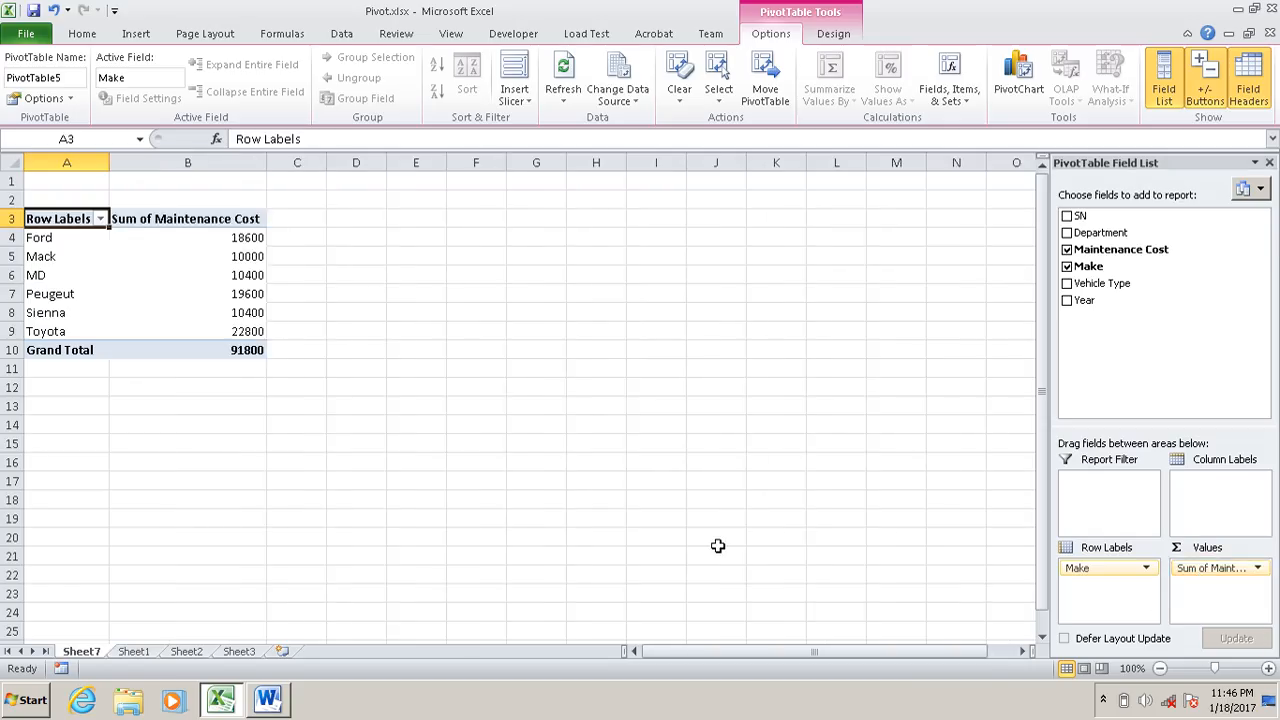
Step: Format column B as Number with two decimal places and the 1000 separator
{"action": "right_click", "coordinate": [241, 156]}
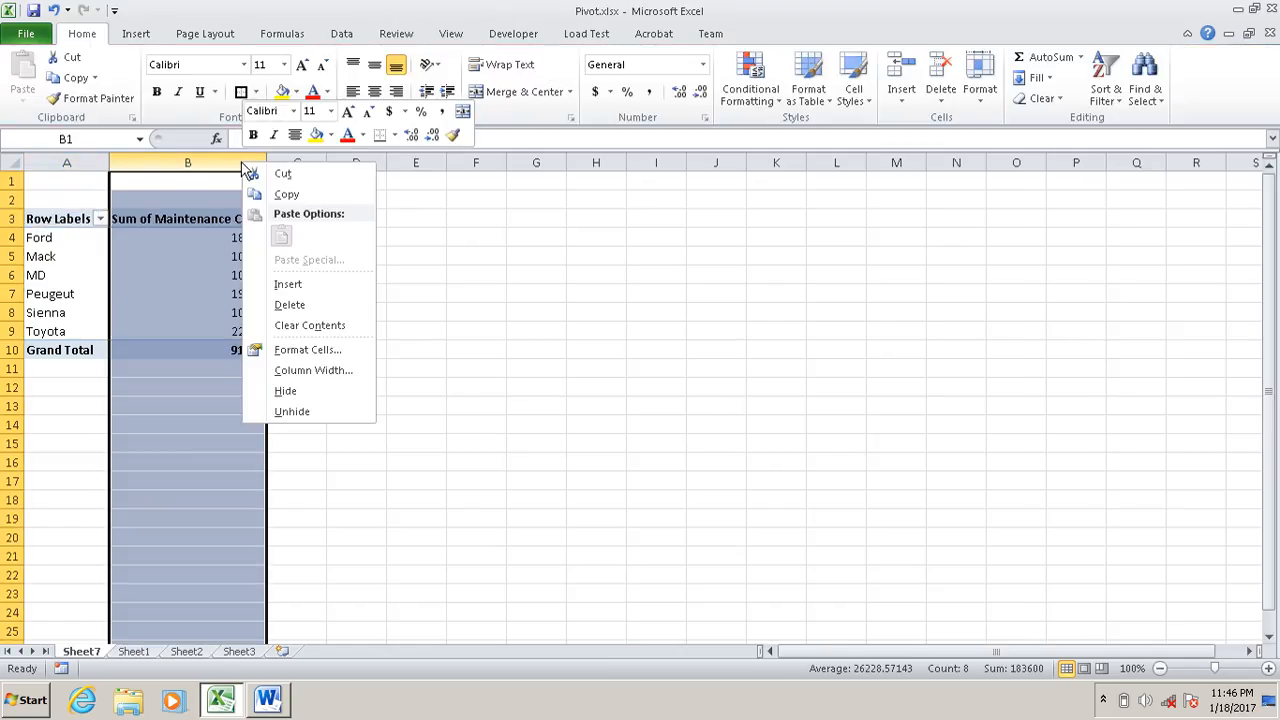
{"action": "left_click", "coordinate": [303, 350]}
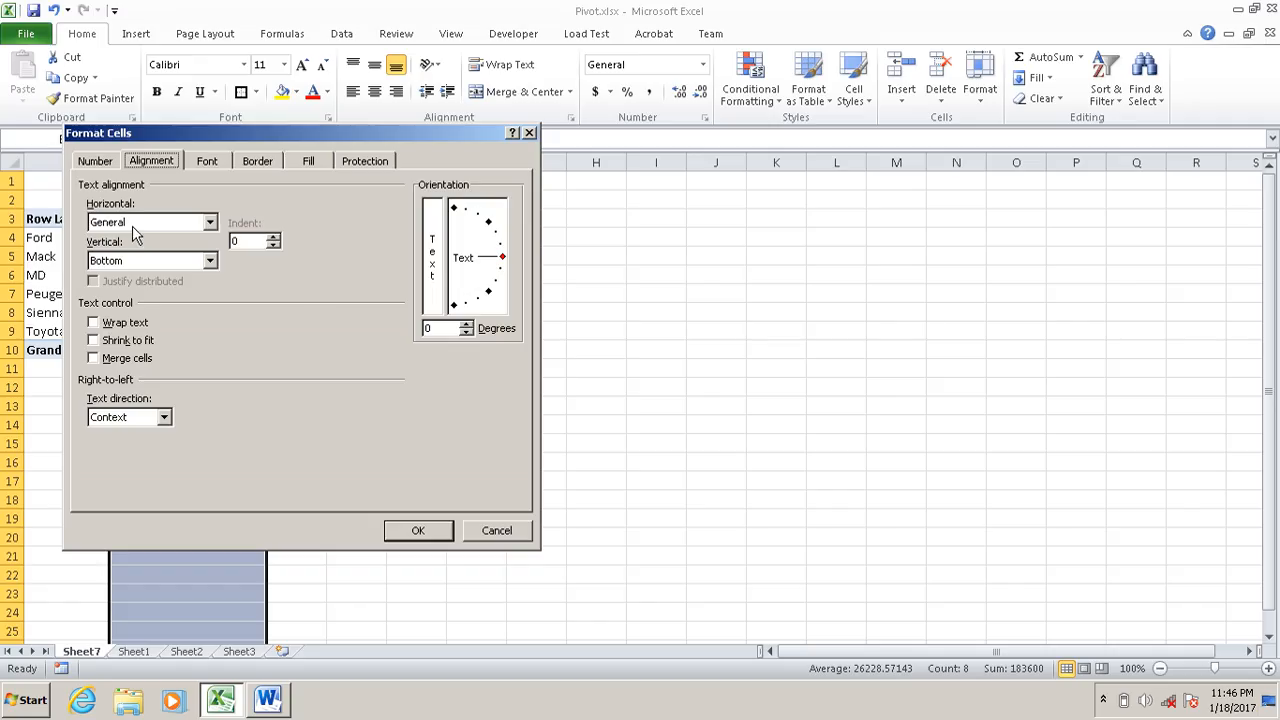
{"action": "left_click", "coordinate": [96, 161]}
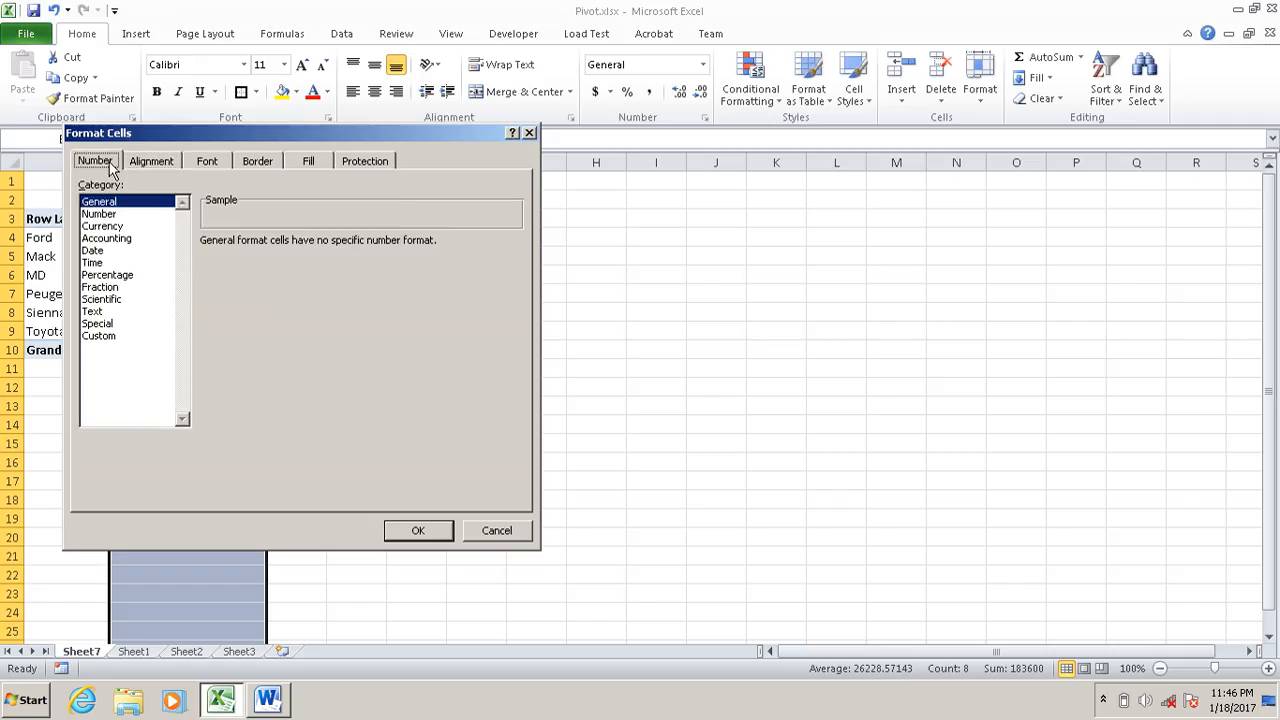
{"action": "left_click", "coordinate": [98, 214]}
{"action": "left_click", "coordinate": [250, 265]}
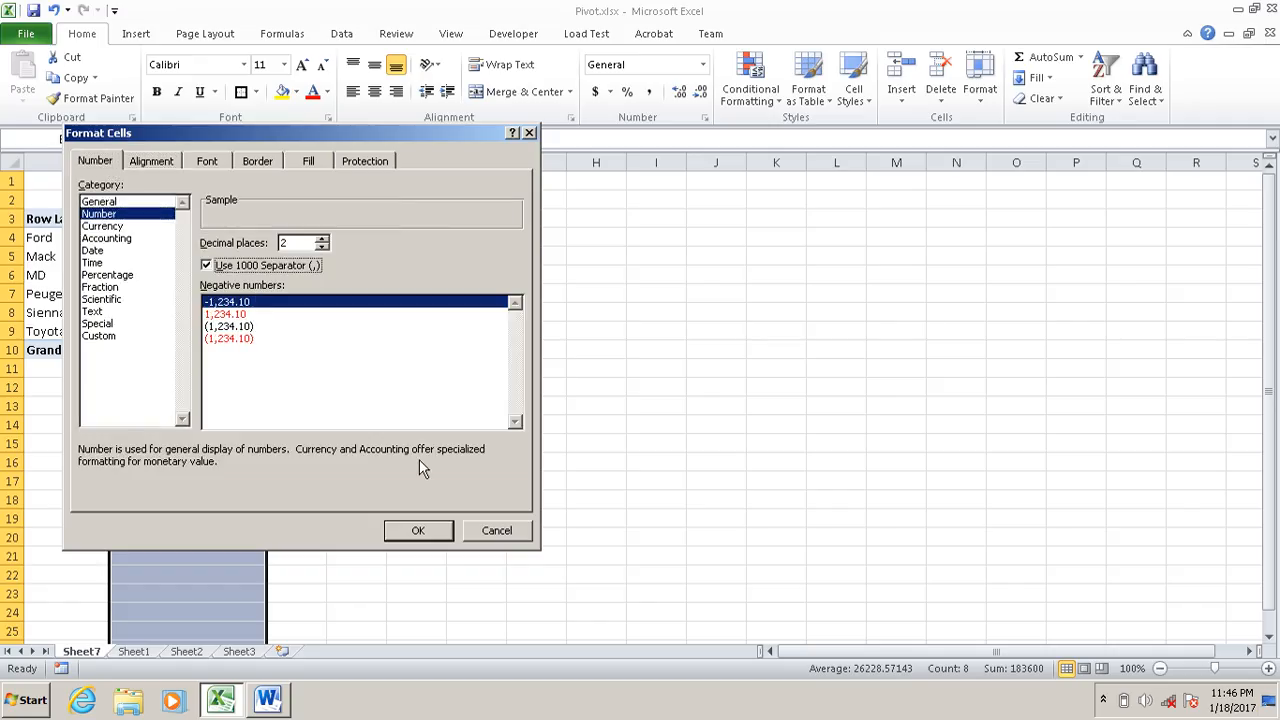
{"action": "left_click", "coordinate": [425, 531]}
{"action": "left_click", "coordinate": [416, 443]}
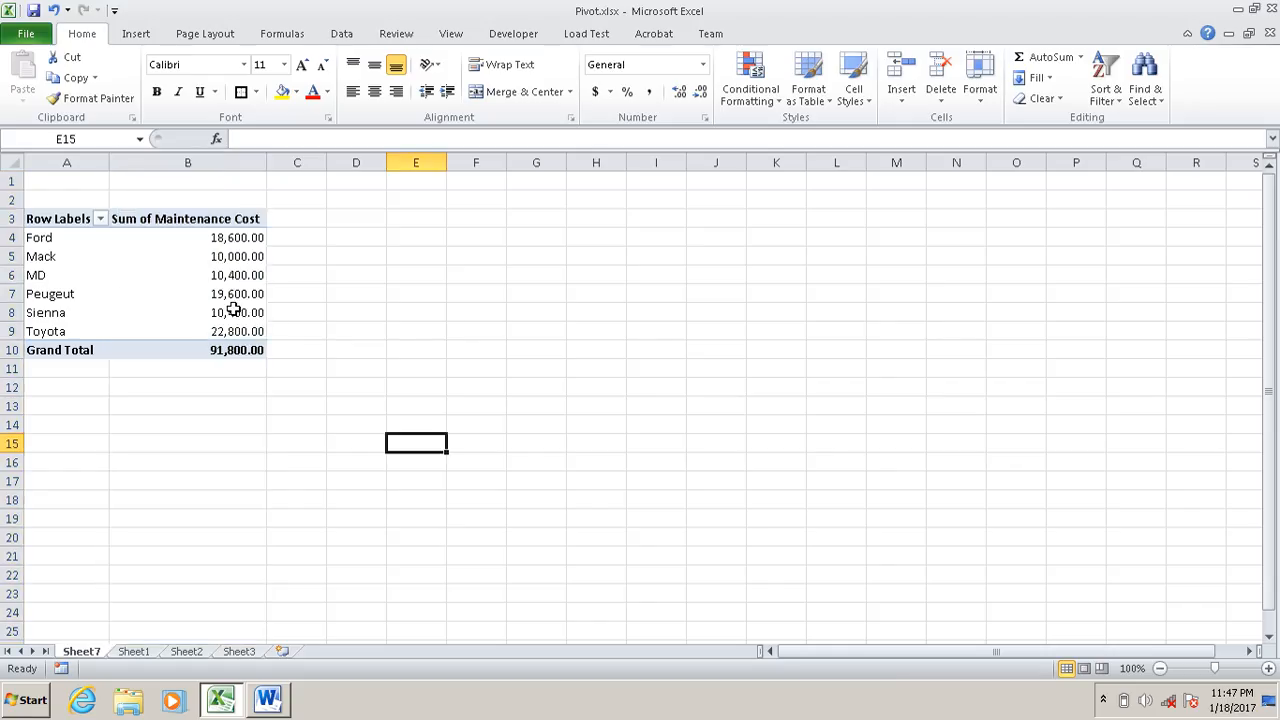
Step: Summarize the pivot table's Maintenance Cost values by Average instead of Sum
{"action": "left_click", "coordinate": [232, 296]}
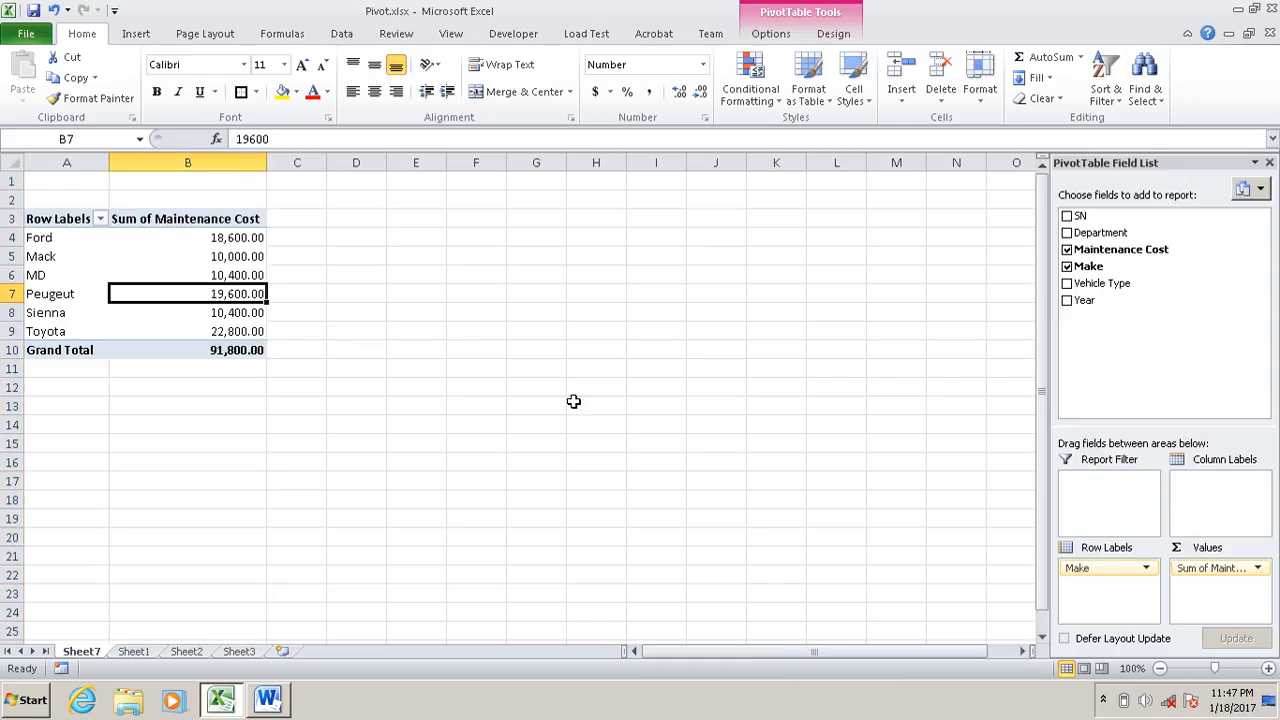
{"action": "left_click", "coordinate": [1257, 570]}
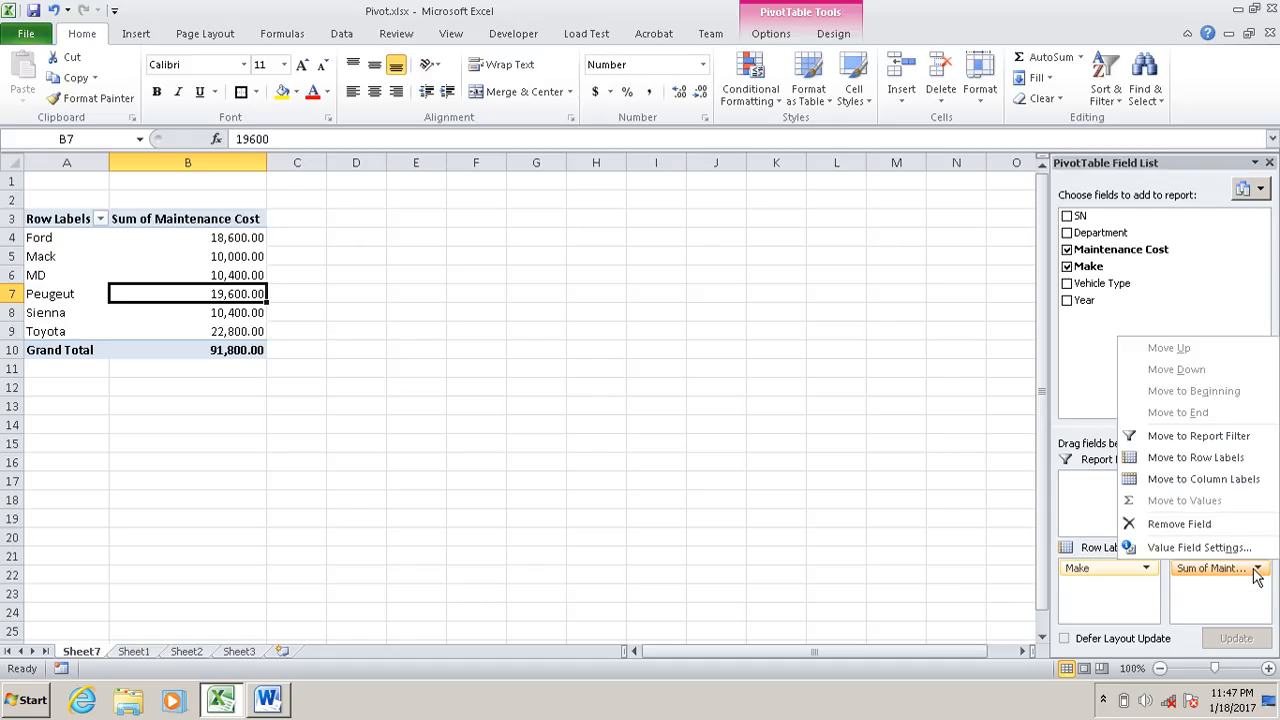
{"action": "left_click", "coordinate": [1189, 549]}
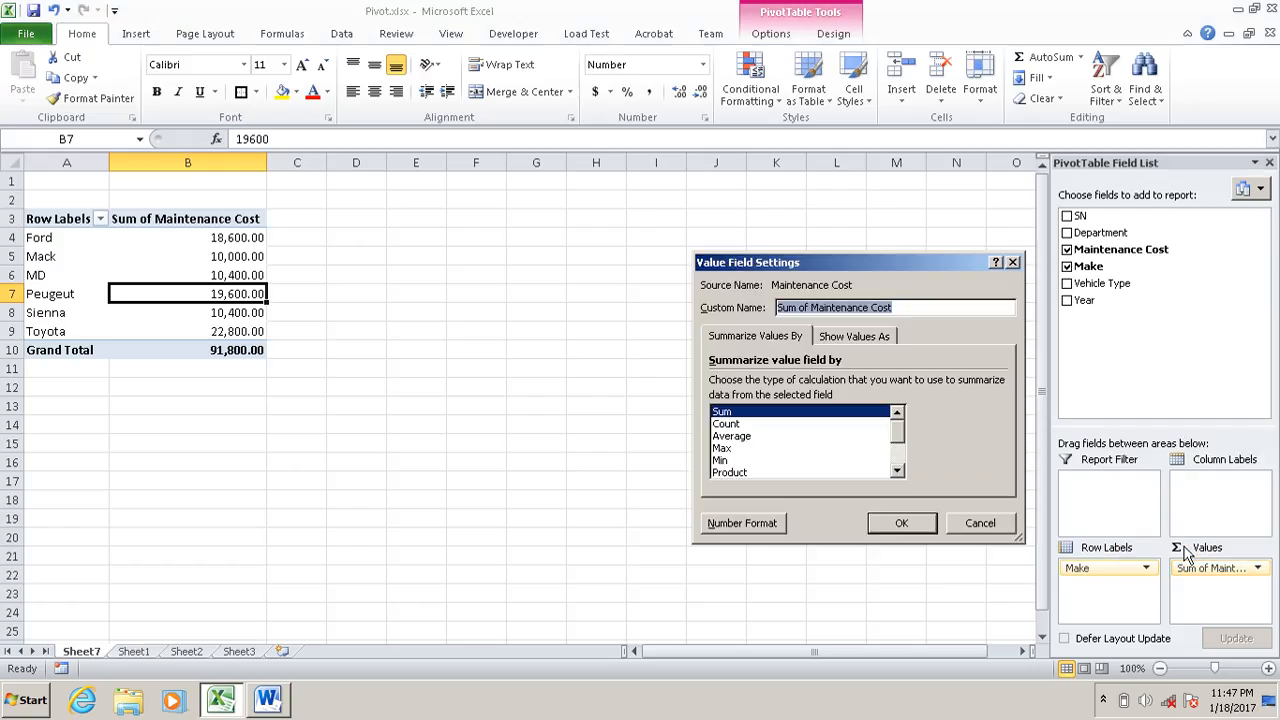
{"action": "left_click", "coordinate": [738, 436]}
{"action": "left_click", "coordinate": [903, 524]}
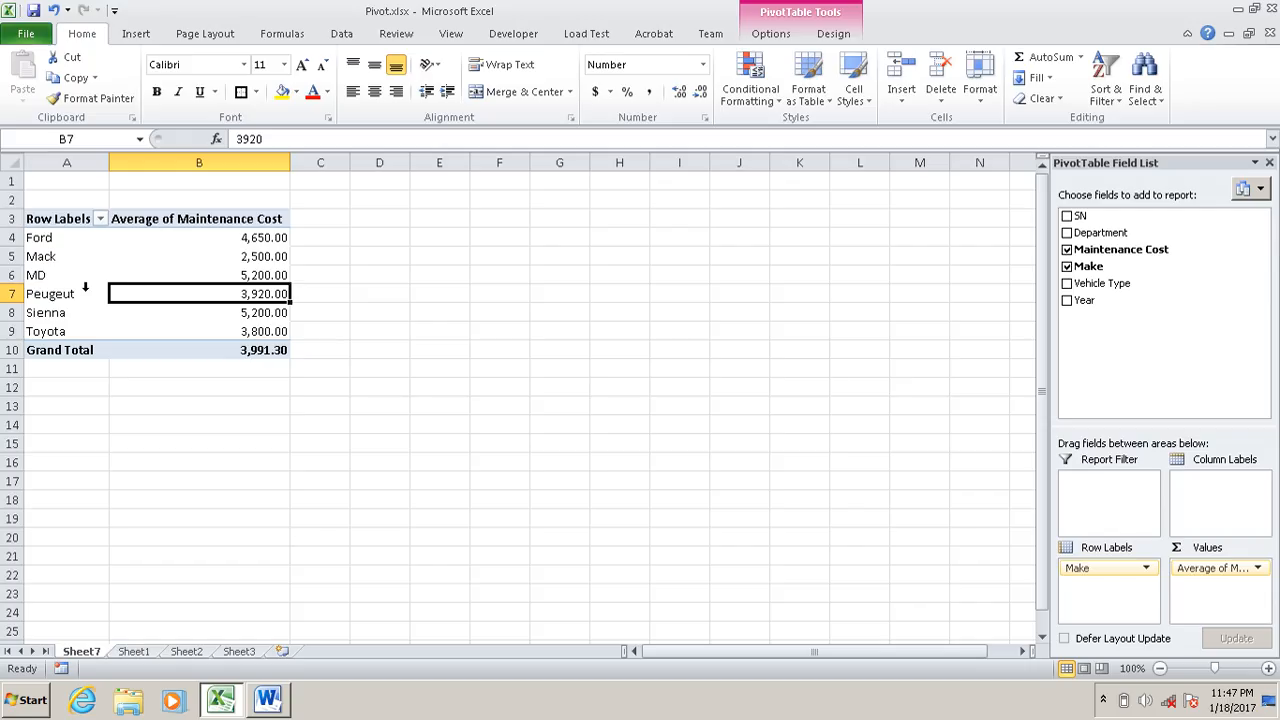
Step: Try Make as the pivot table's Row Labels heading in cell A3 and undo the renaming
{"action": "left_click", "coordinate": [75, 222]}
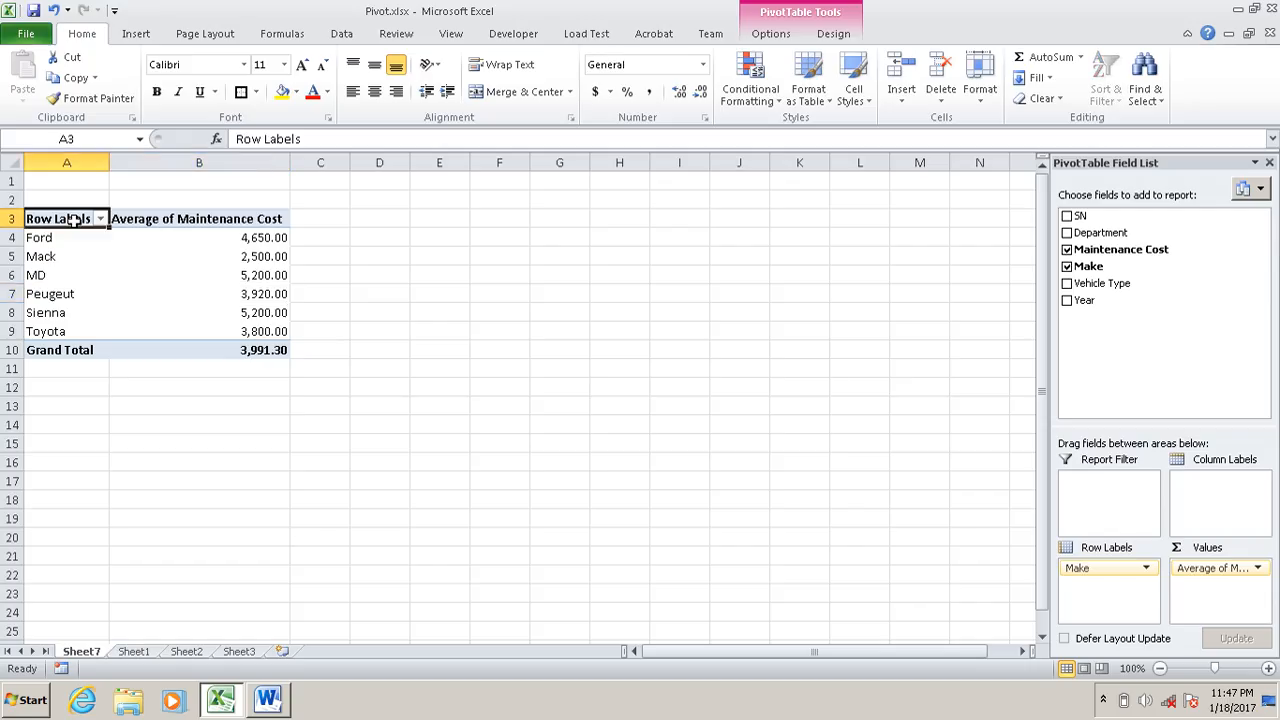
{"action": "type", "text": "Make"}
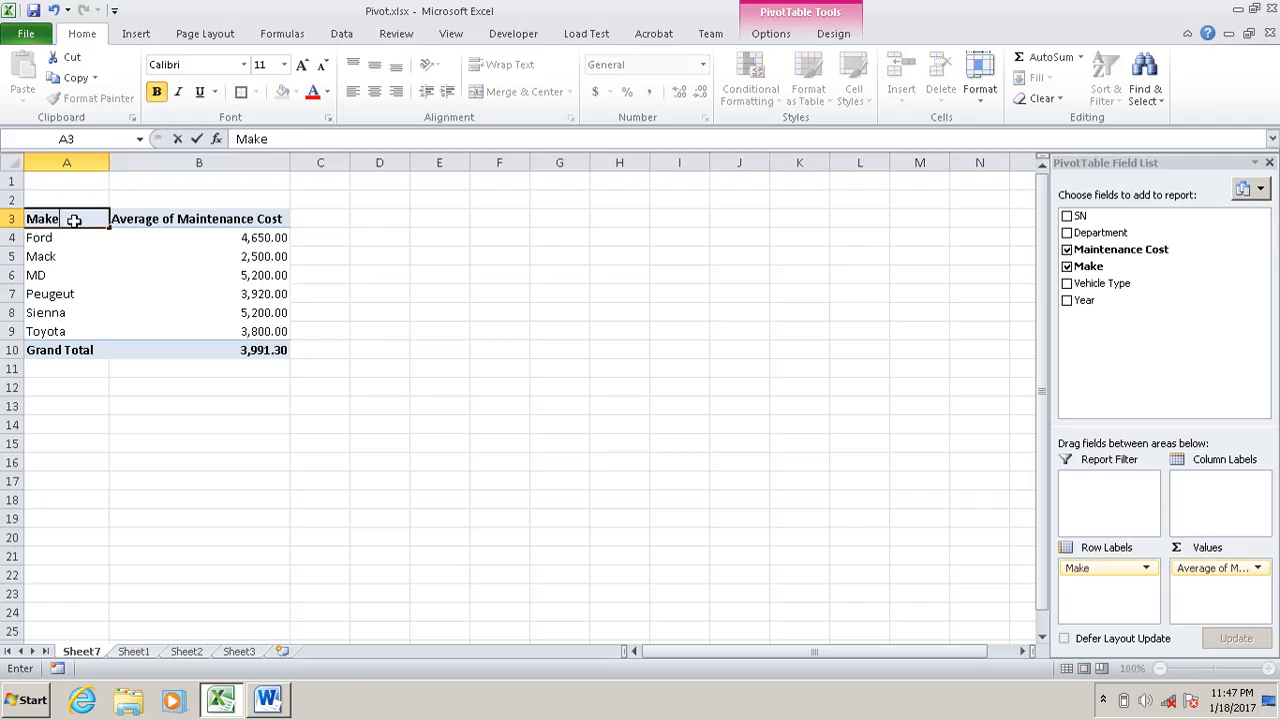
{"action": "left_click", "coordinate": [67, 428]}
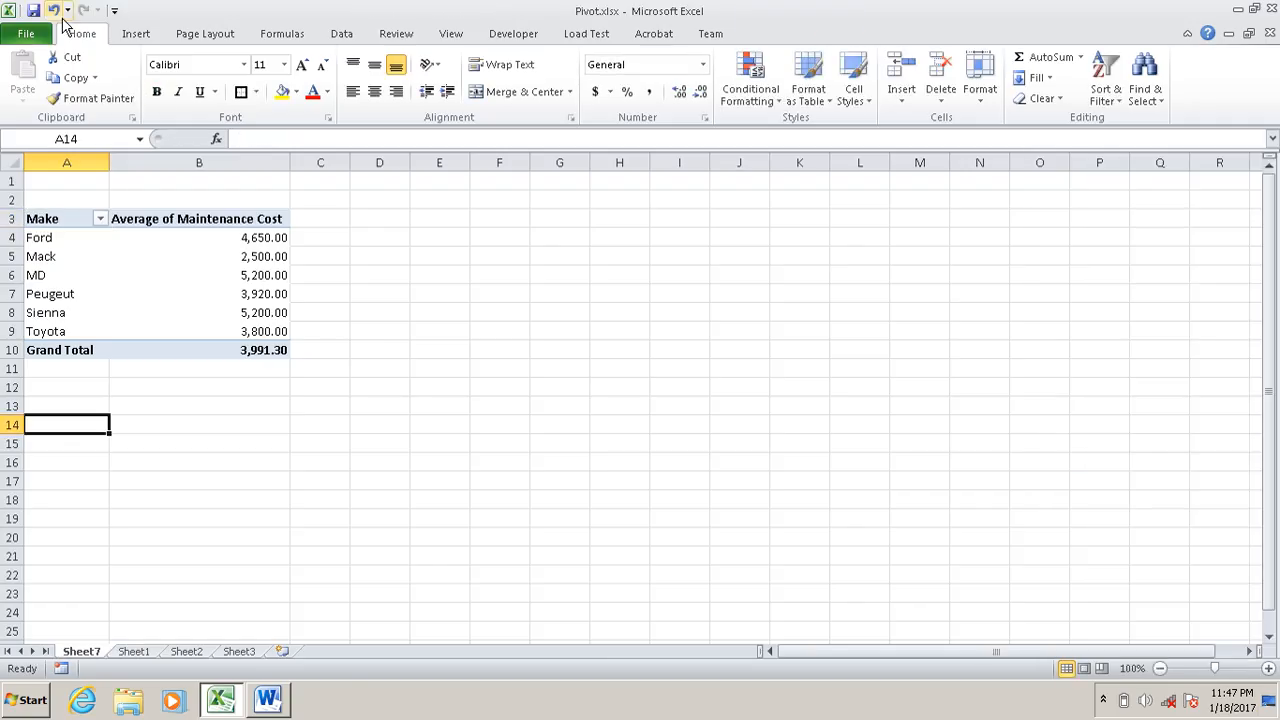
{"action": "left_click", "coordinate": [54, 10]}
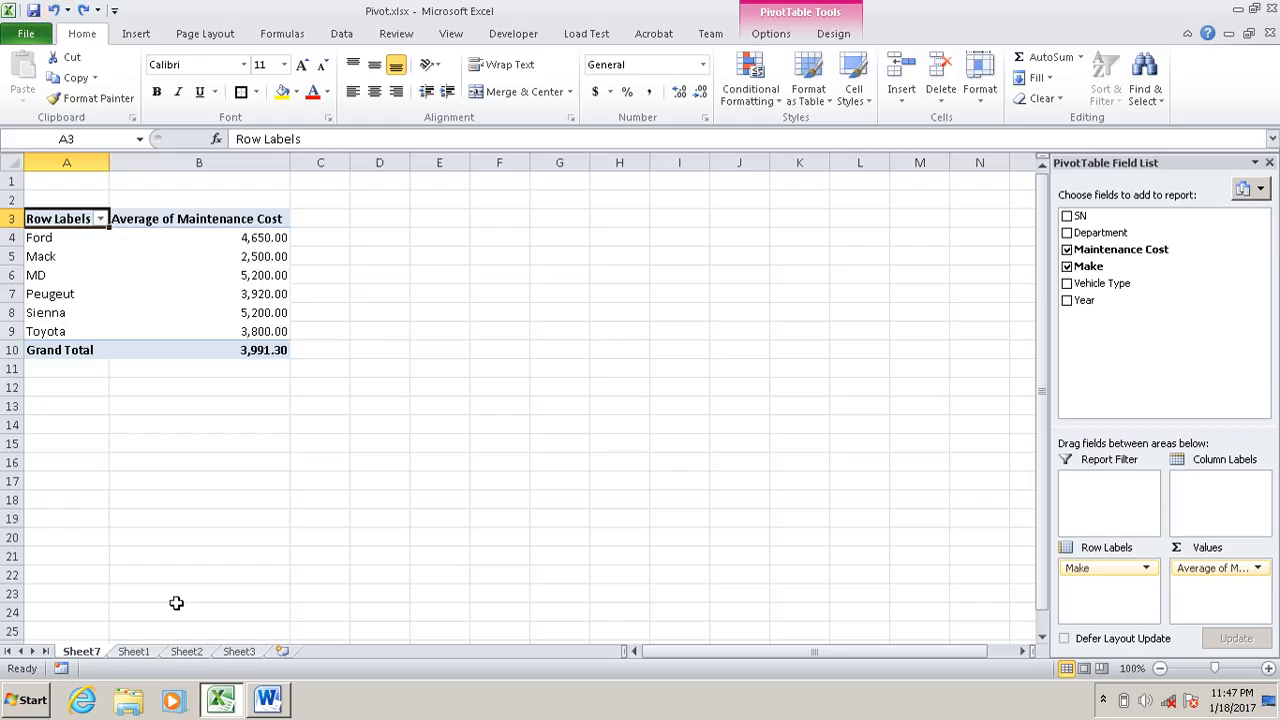
Step: Switch to the Word plan and append "– done!" to the first bullet of the desired results
{"action": "left_click", "coordinate": [267, 700]}
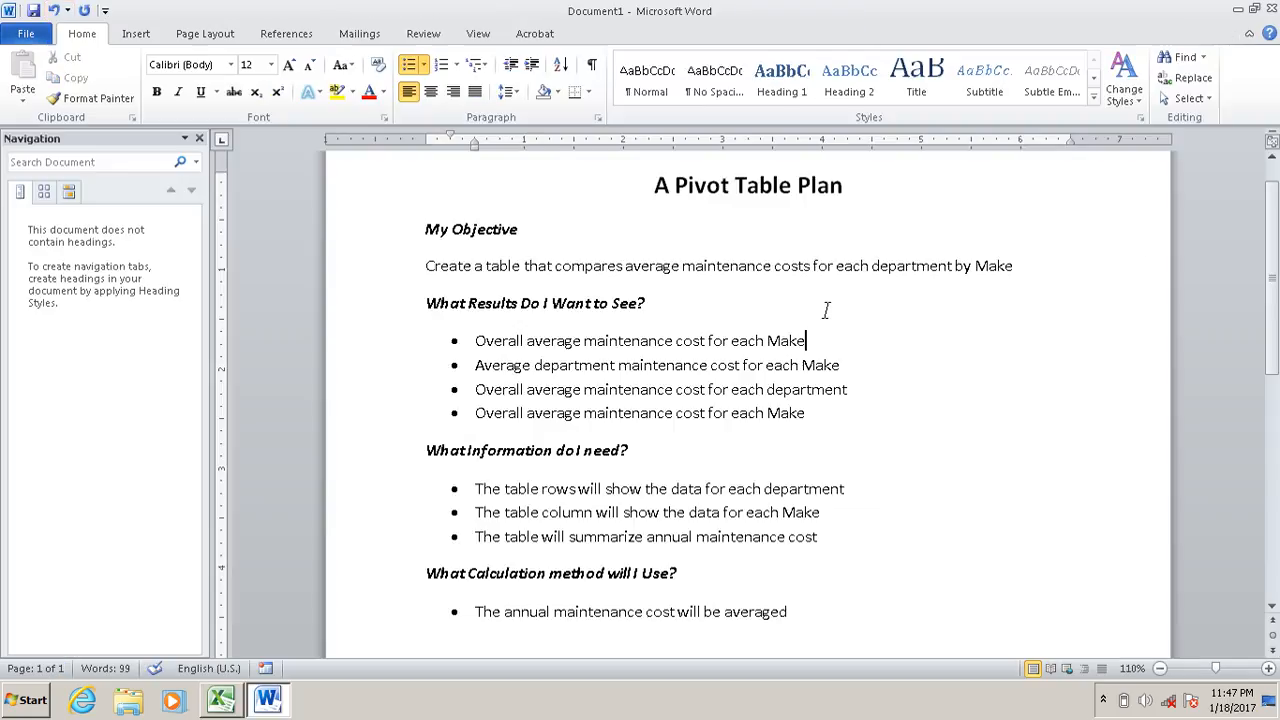
{"action": "left_click", "coordinate": [833, 339]}
{"action": "type", "text": "-"}
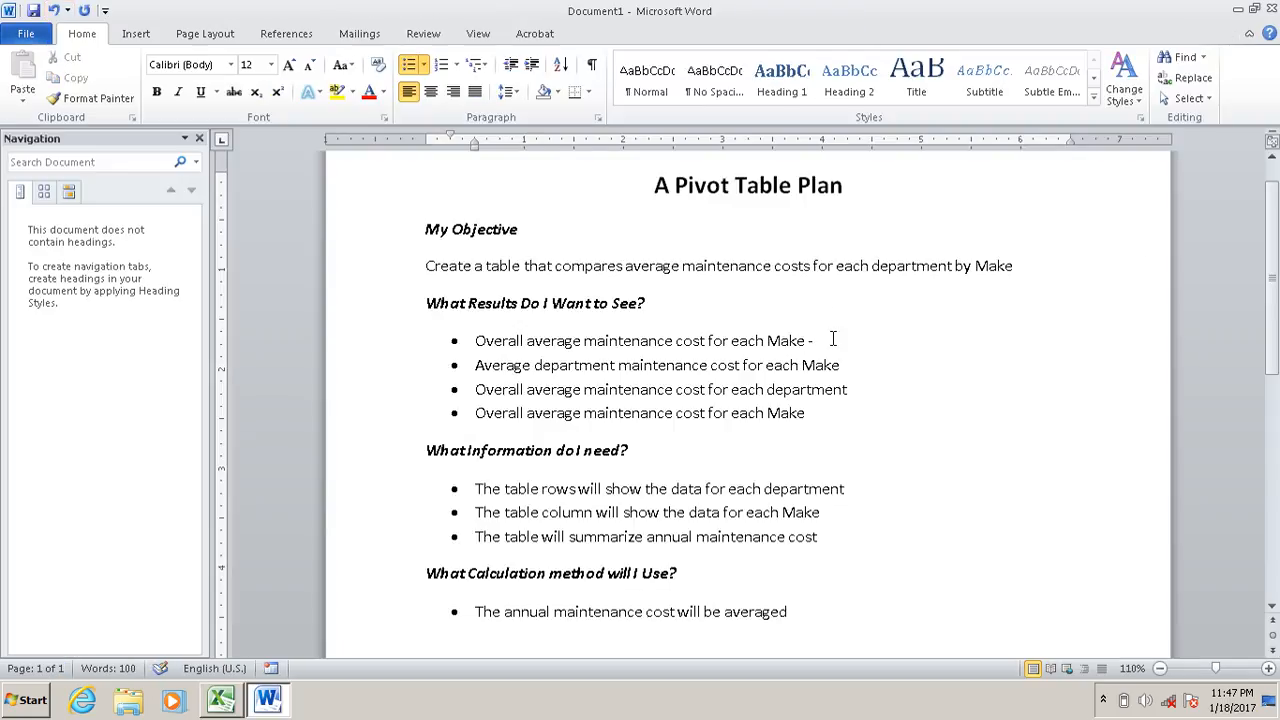
{"action": "type", "text": " done!"}
Step: Return to Excel, add the Department field to the pivot table's row labels and check the result against the Word plan
{"action": "left_click", "coordinate": [222, 700]}
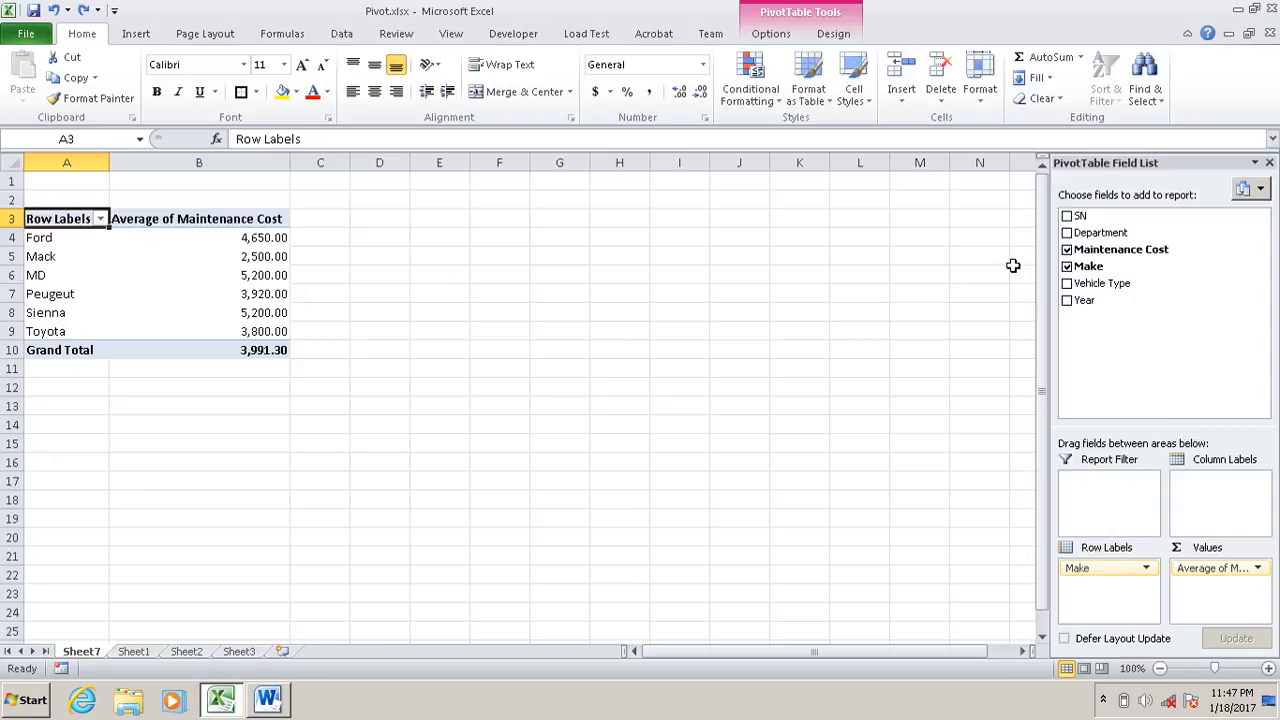
{"action": "left_click", "coordinate": [1067, 233]}
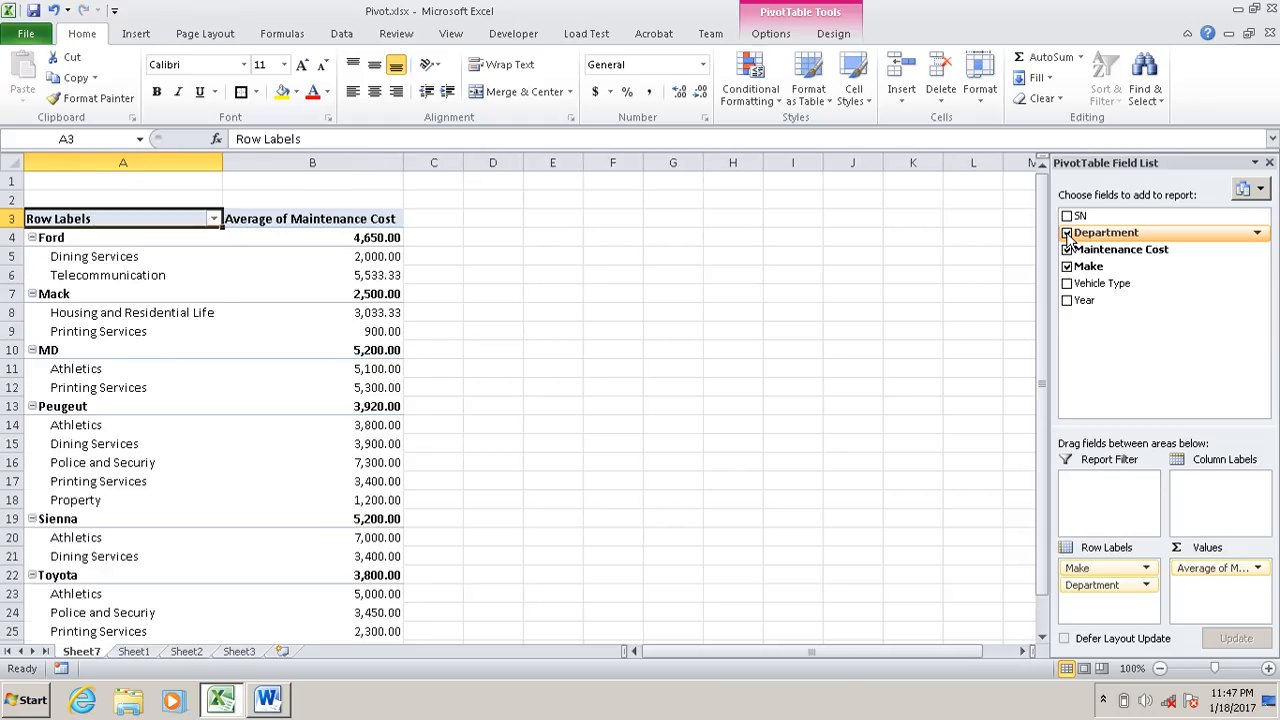
{"action": "left_click", "coordinate": [268, 700]}
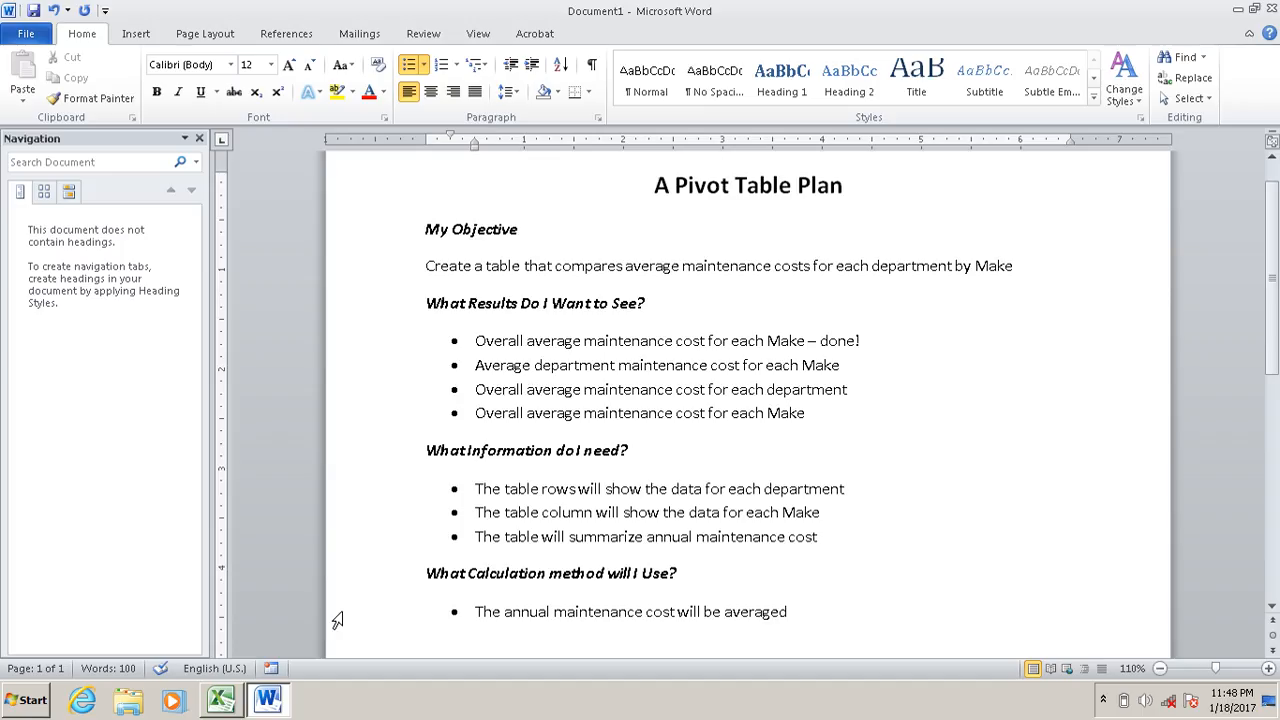
{"action": "left_click", "coordinate": [265, 705]}
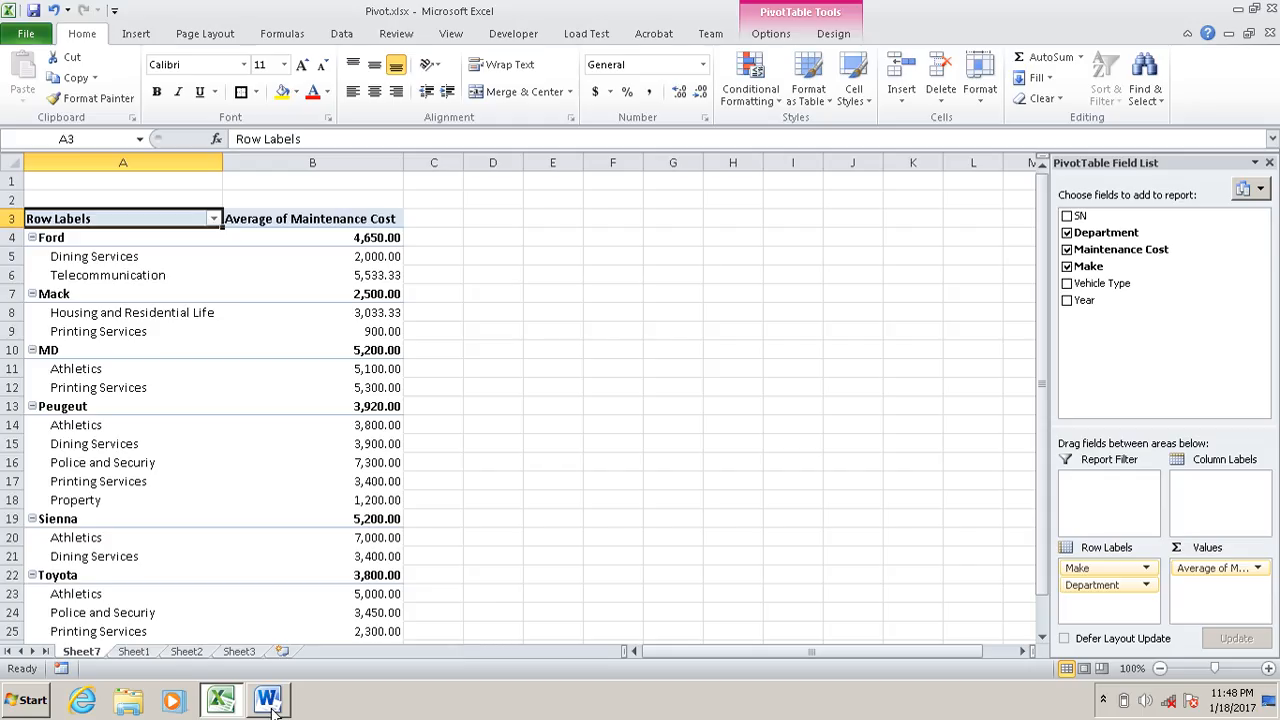
Step: Collapse the department details under every make in the pivot table, from Ford through Toyota
{"action": "left_click", "coordinate": [33, 237]}
{"action": "left_click", "coordinate": [32, 238]}
{"action": "left_click", "coordinate": [32, 256]}
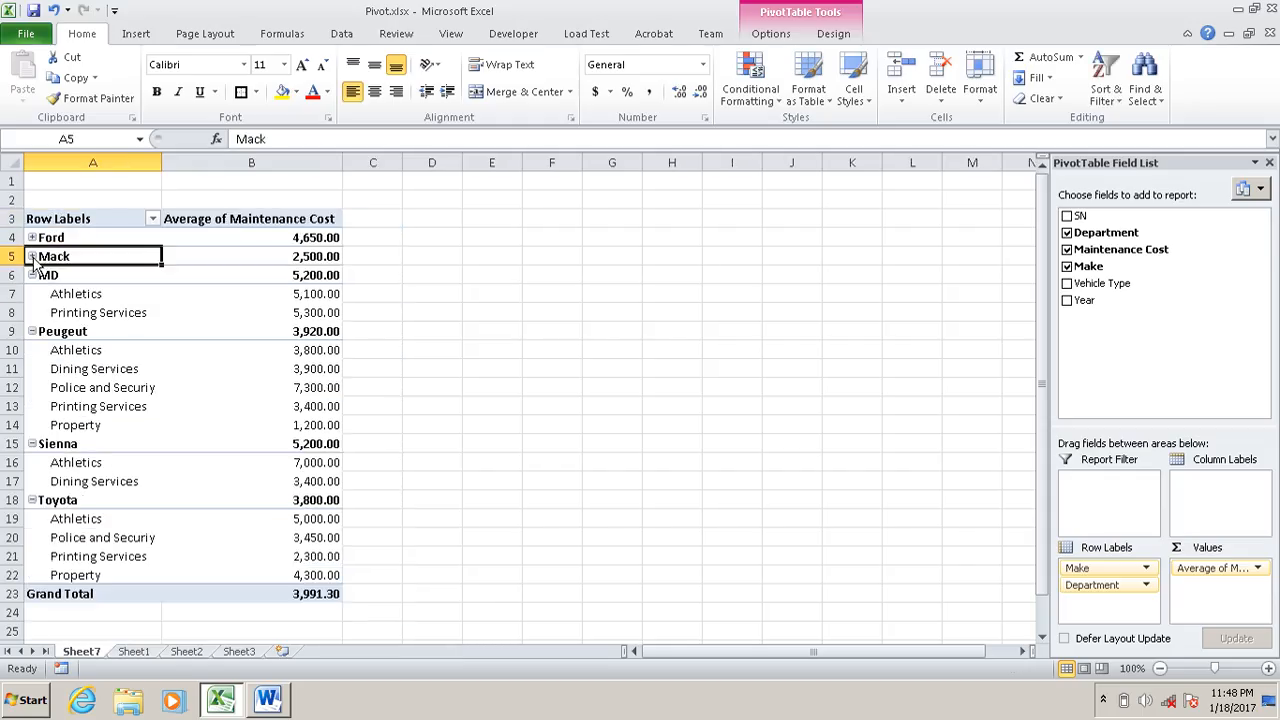
{"action": "left_click", "coordinate": [32, 275]}
{"action": "left_click", "coordinate": [32, 294]}
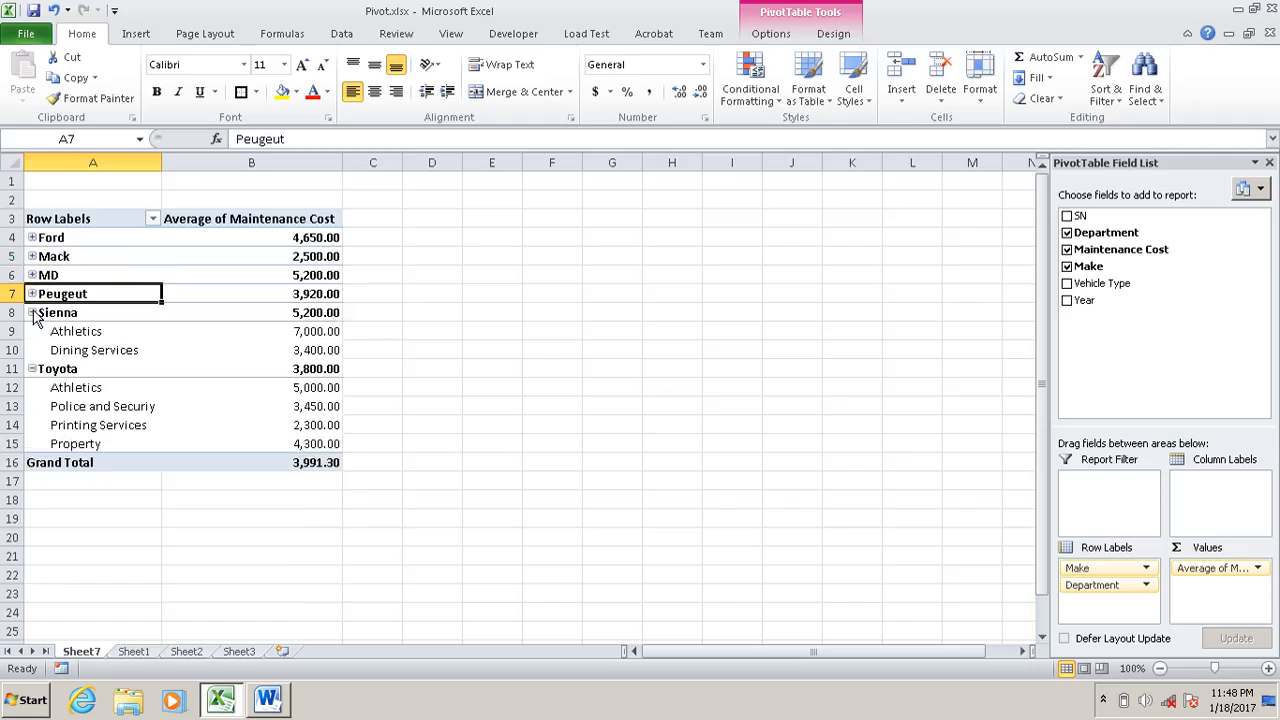
{"action": "left_click", "coordinate": [32, 313]}
{"action": "left_click", "coordinate": [32, 331]}
Step: Switch to the Word plan and append "– done!" to the average department maintenance cost bullet
{"action": "left_click", "coordinate": [267, 698]}
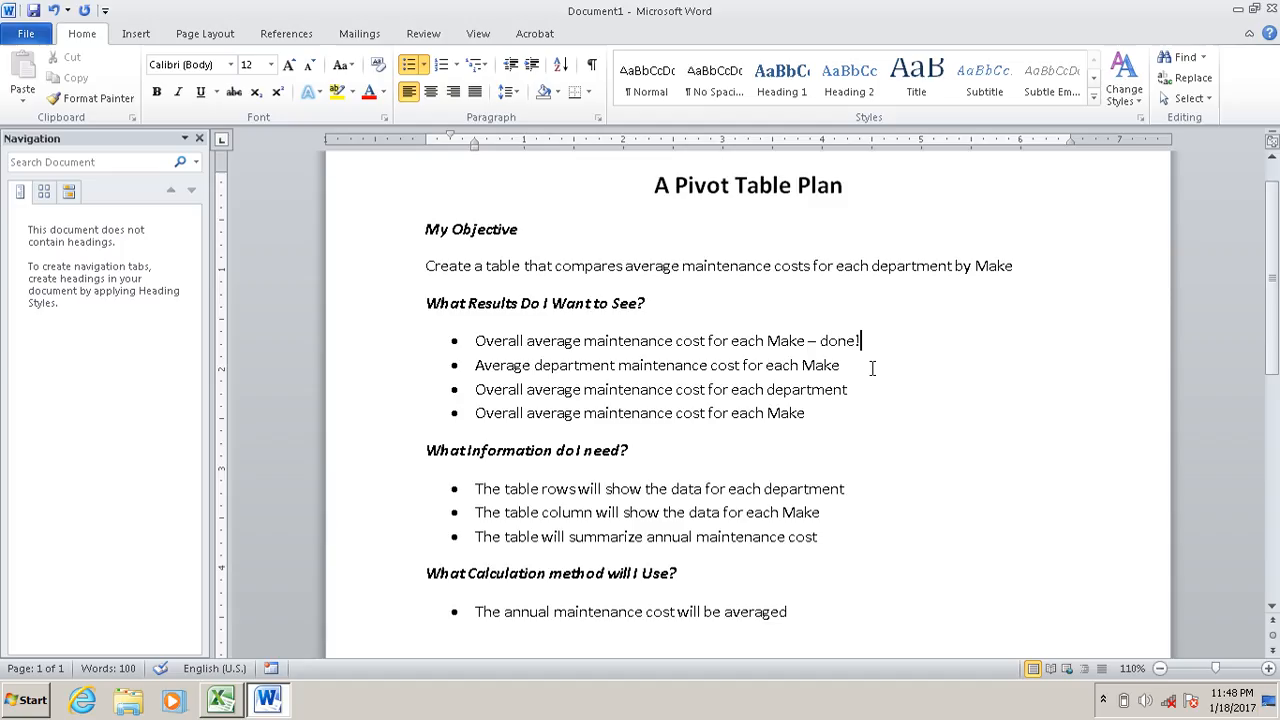
{"action": "left_click", "coordinate": [872, 368]}
{"action": "type", "text": "- d"}
{"action": "type", "text": "one"}
{"action": "type", "text": "!"}
Step: Return to Excel and remove the Make field from the pivot table, keeping Department in the row labels
{"action": "left_click", "coordinate": [280, 699]}
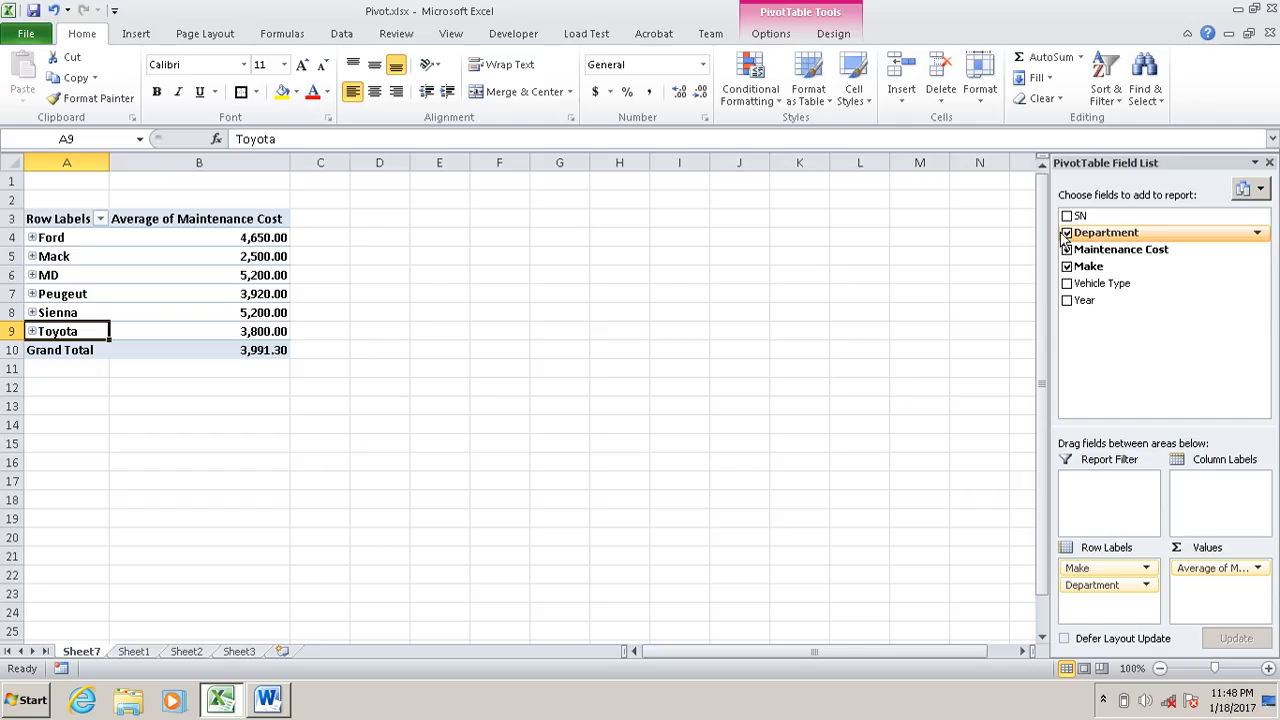
{"action": "left_click", "coordinate": [1067, 266]}
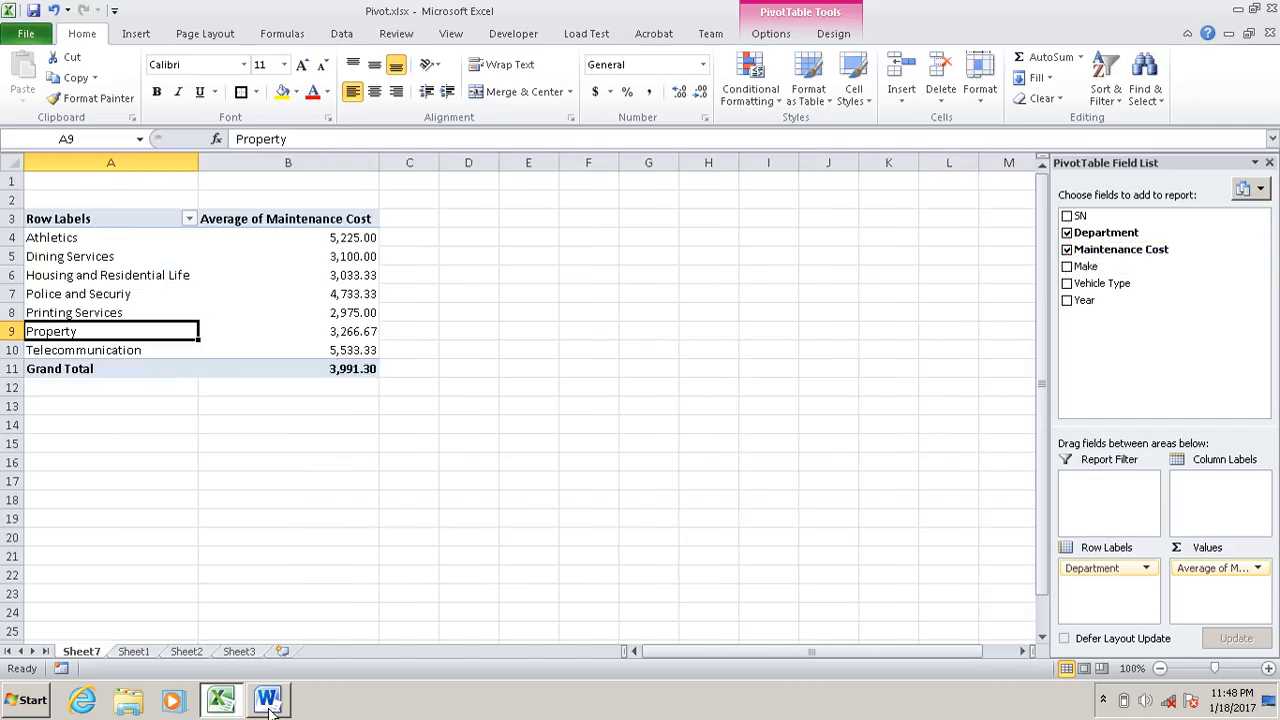
Step: Switch to the Word plan and append "– done!" to the bullet on overall average cost for each department
{"action": "mouse_move", "coordinate": [270, 706]}
{"action": "left_click", "coordinate": [270, 702]}
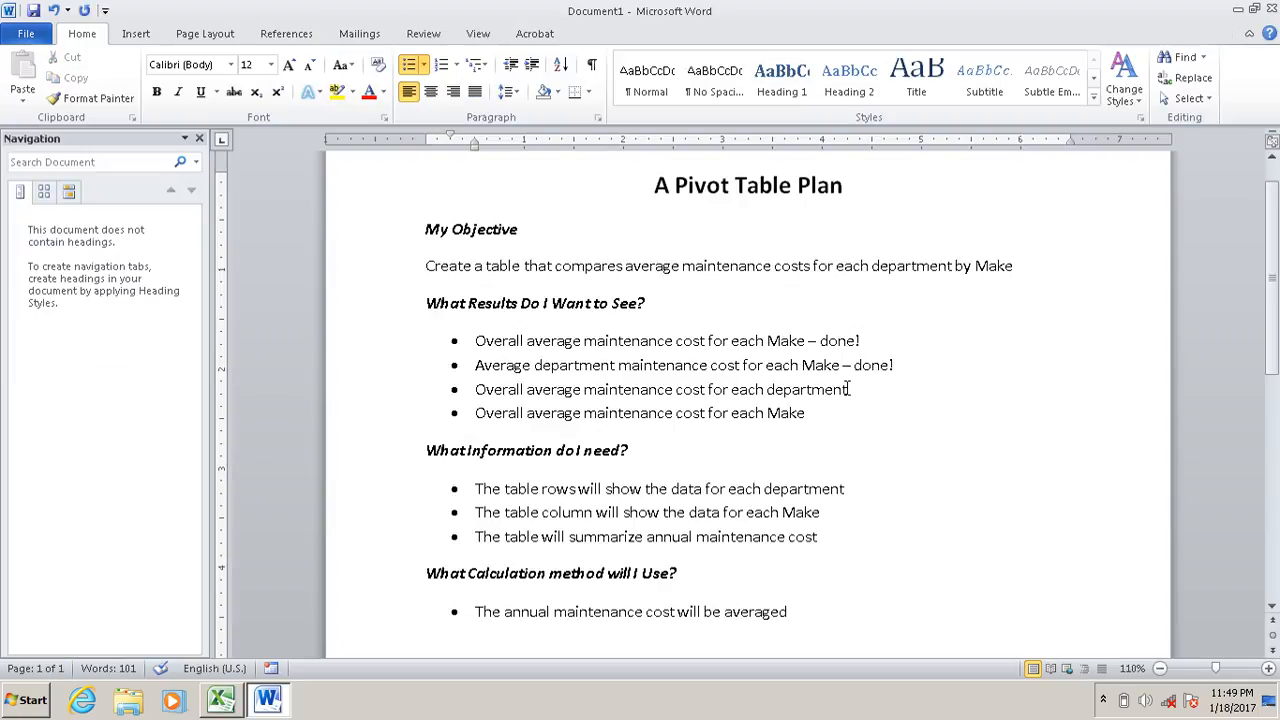
{"action": "left_click", "coordinate": [858, 389]}
{"action": "type", "text": "- d"}
{"action": "type", "text": "one"}
{"action": "type", "text": "!"}
Step: Add a dash after the fourth results bullet and replace its "Make" with "Vehicle Type", checking the column headings on Excel's Sheet1
{"action": "left_click", "coordinate": [821, 412]}
{"action": "type", "text": "-"}
{"action": "double_click", "coordinate": [796, 413]}
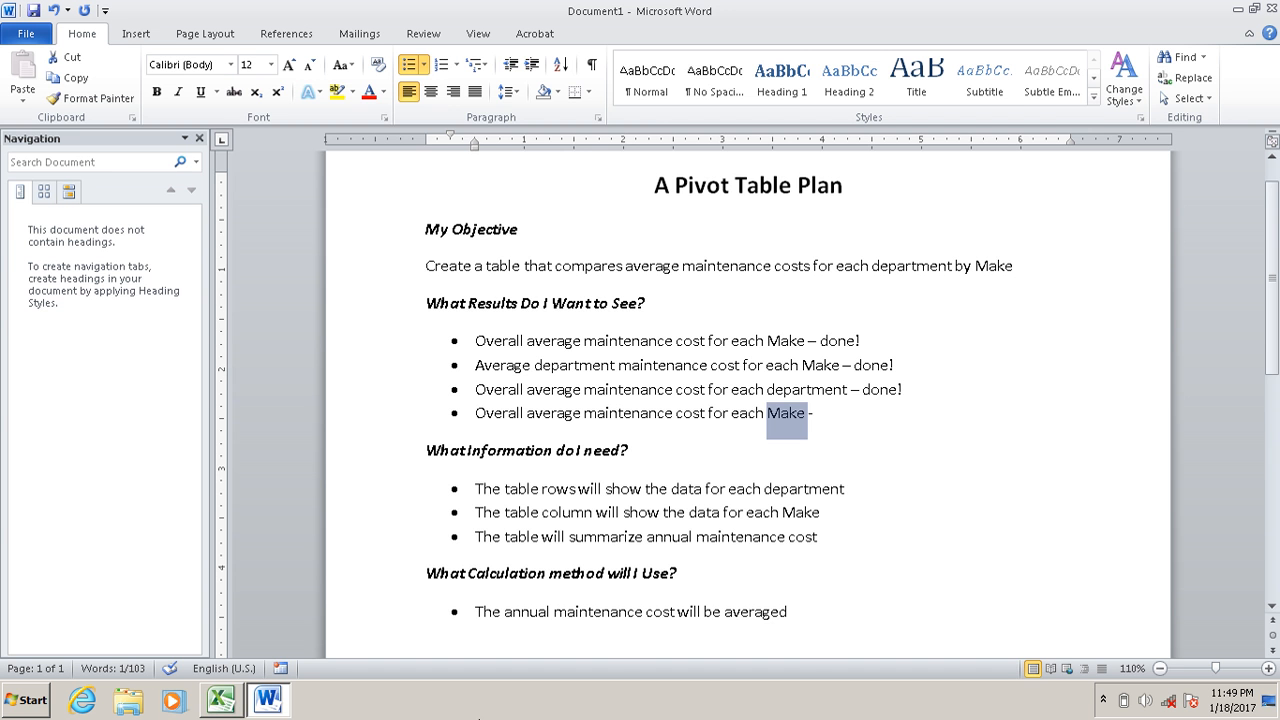
{"action": "left_click", "coordinate": [222, 700]}
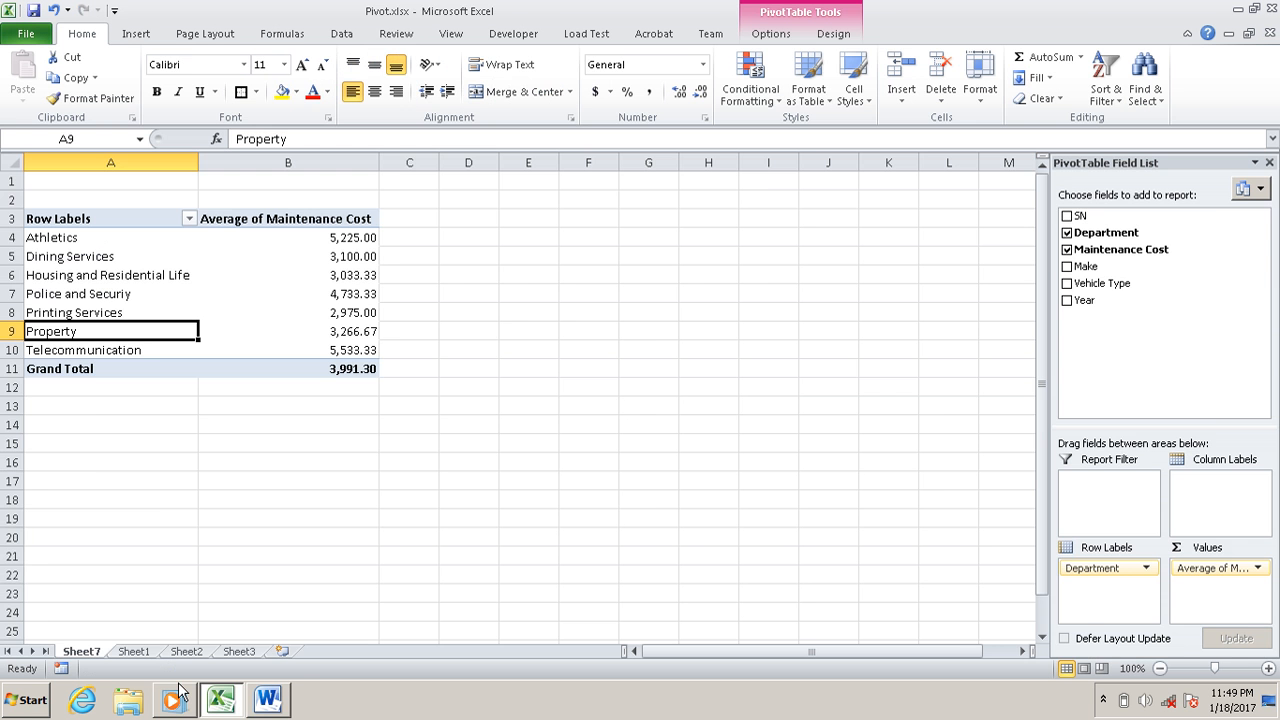
{"action": "left_click", "coordinate": [134, 651]}
{"action": "scroll", "coordinate": [368, 583], "scroll_direction": "up", "scroll_amount": 3}
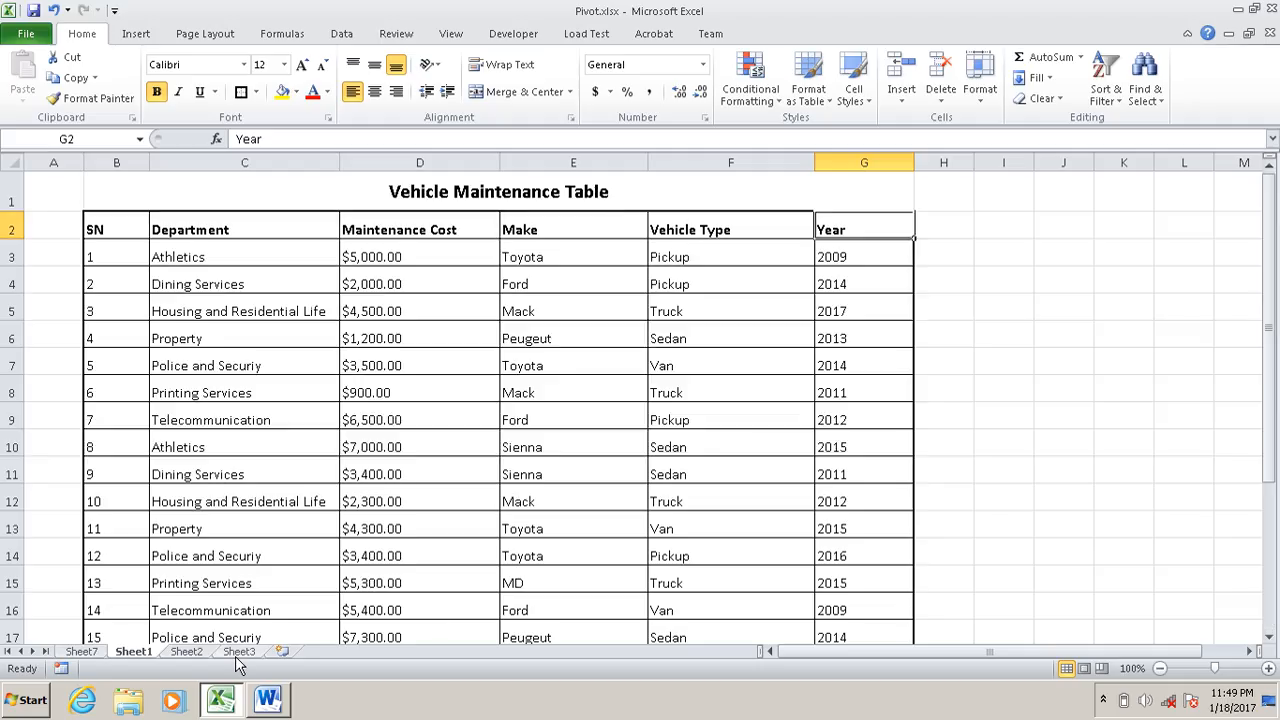
{"action": "left_click", "coordinate": [268, 700]}
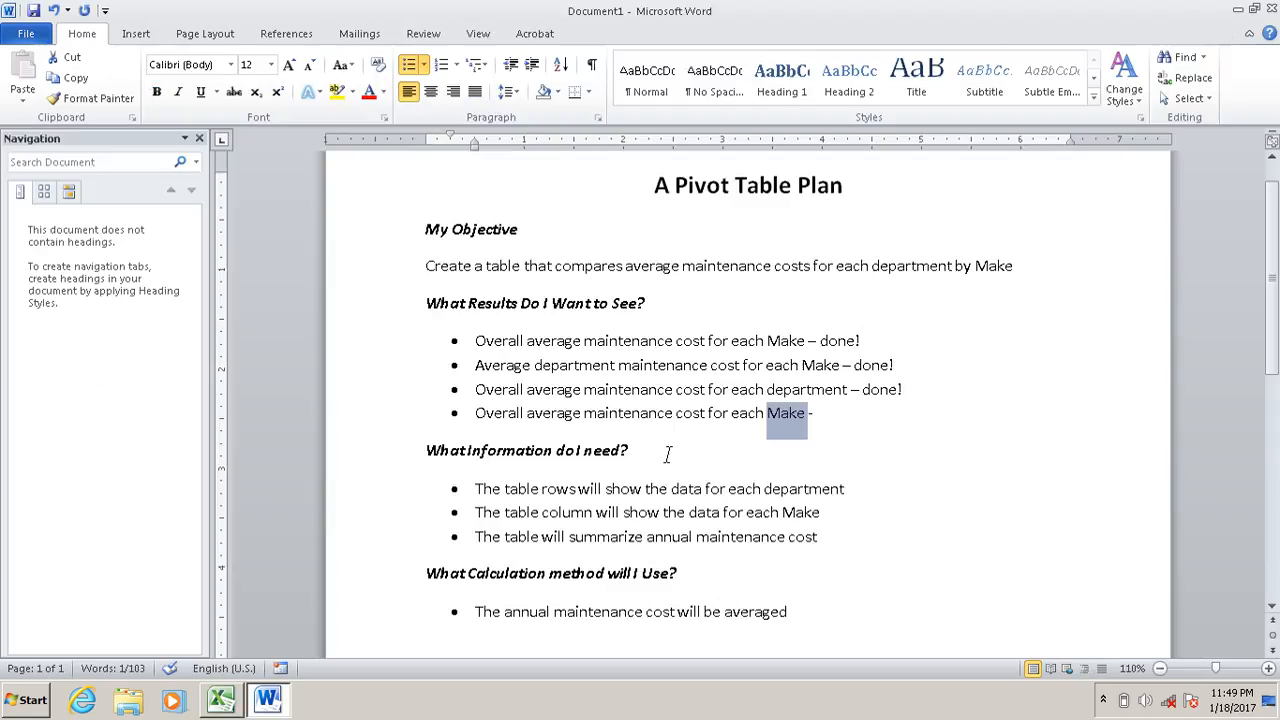
{"action": "type", "text": "Ve"}
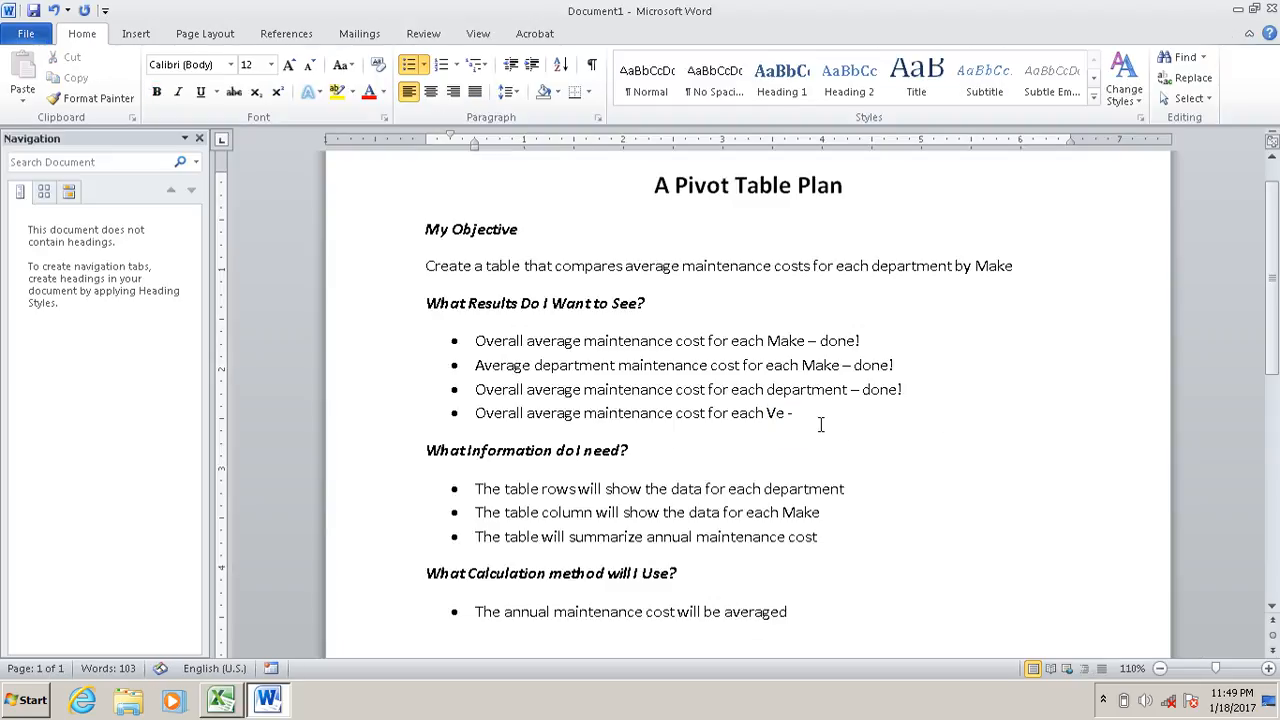
{"action": "type", "text": "hicle Type"}
Step: Return to the pivot table on Sheet7 in Excel and replace Department with Vehicle Type in the row labels
{"action": "left_click", "coordinate": [273, 702]}
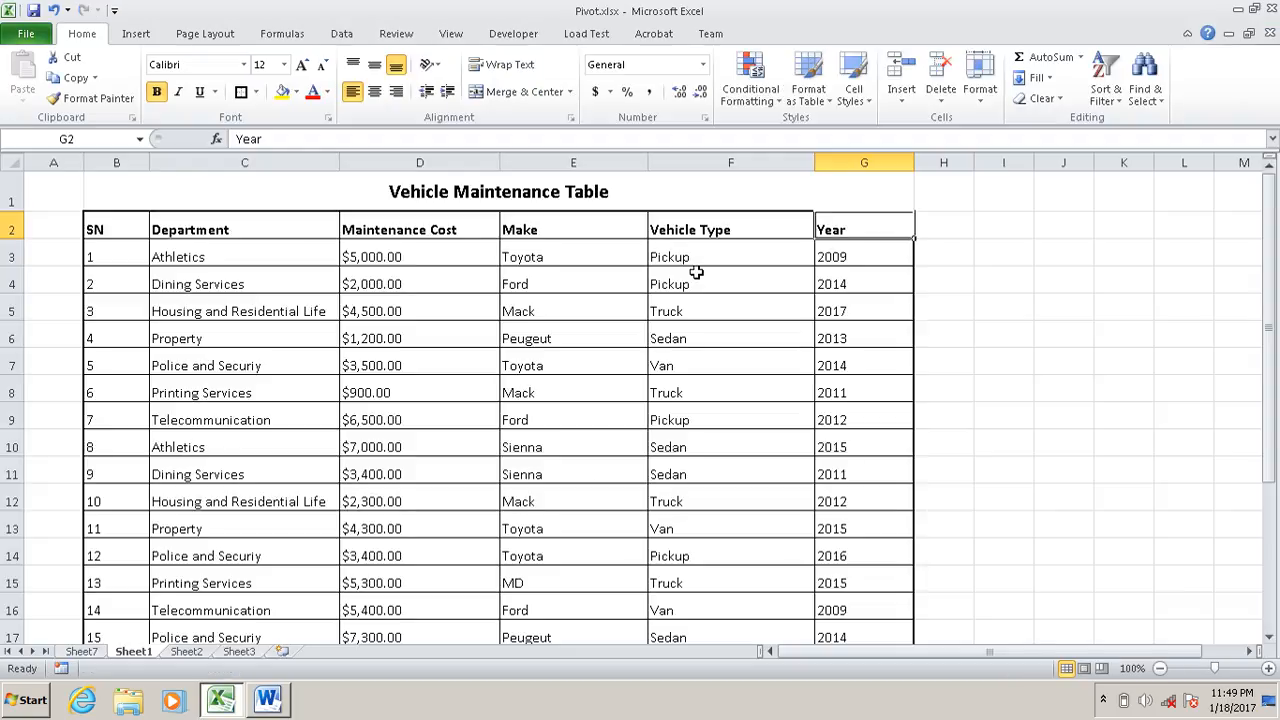
{"action": "left_click", "coordinate": [96, 653]}
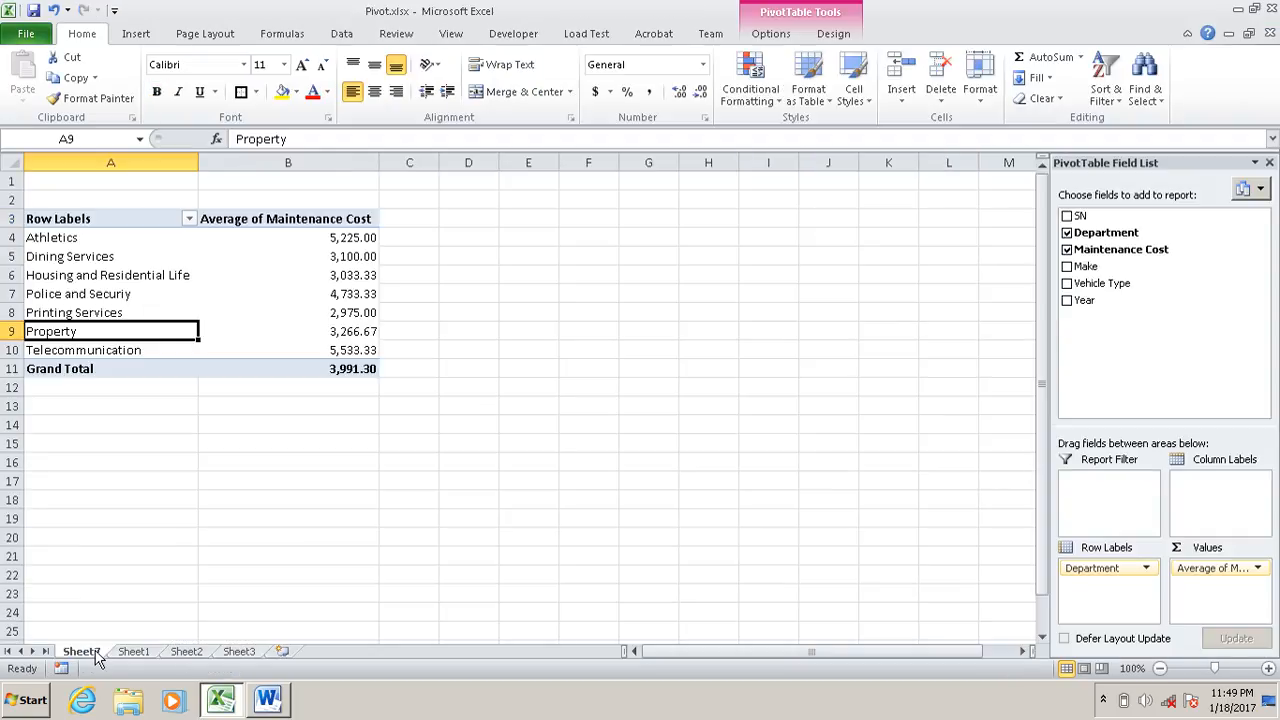
{"action": "left_click", "coordinate": [268, 700]}
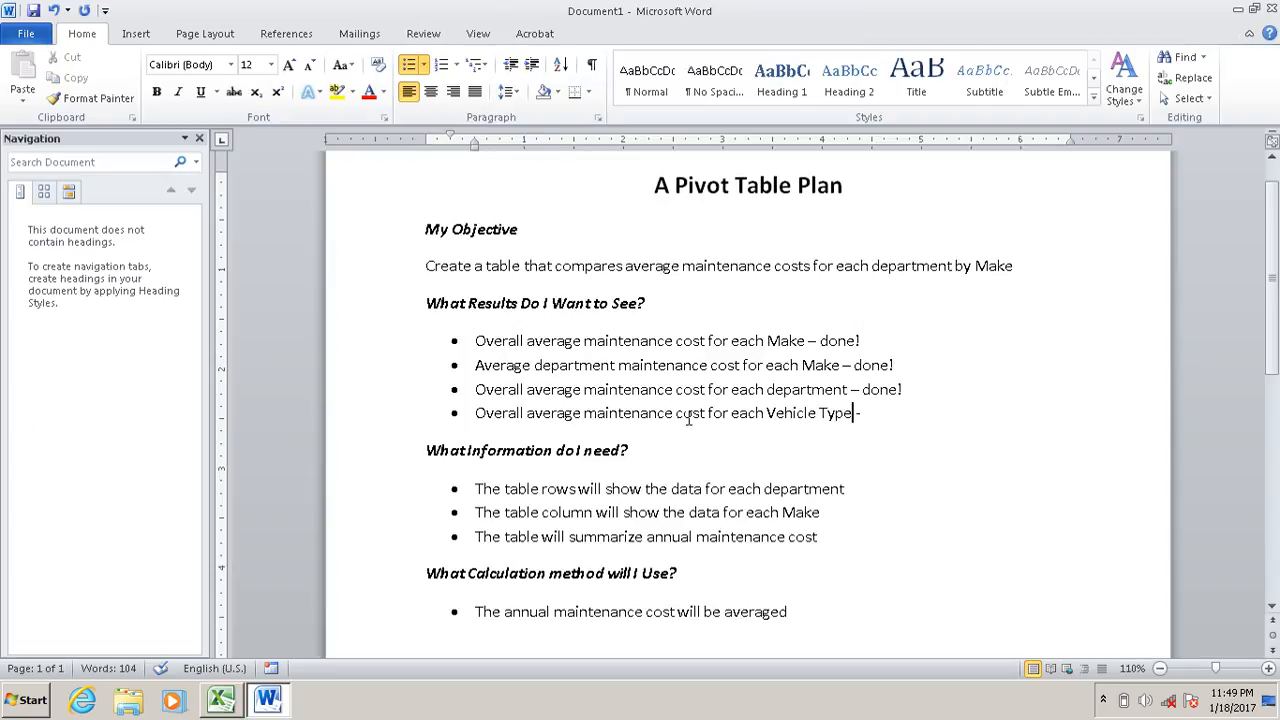
{"action": "key", "text": "alt+Tab"}
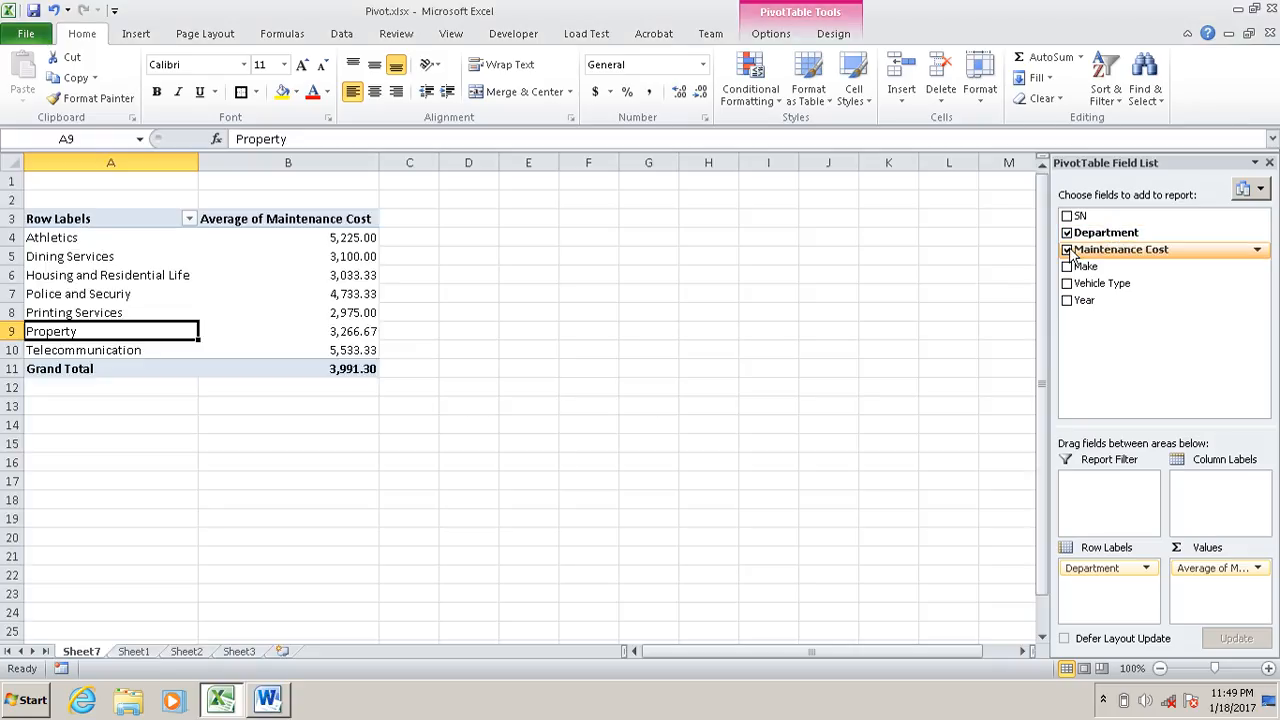
{"action": "left_click", "coordinate": [1066, 233]}
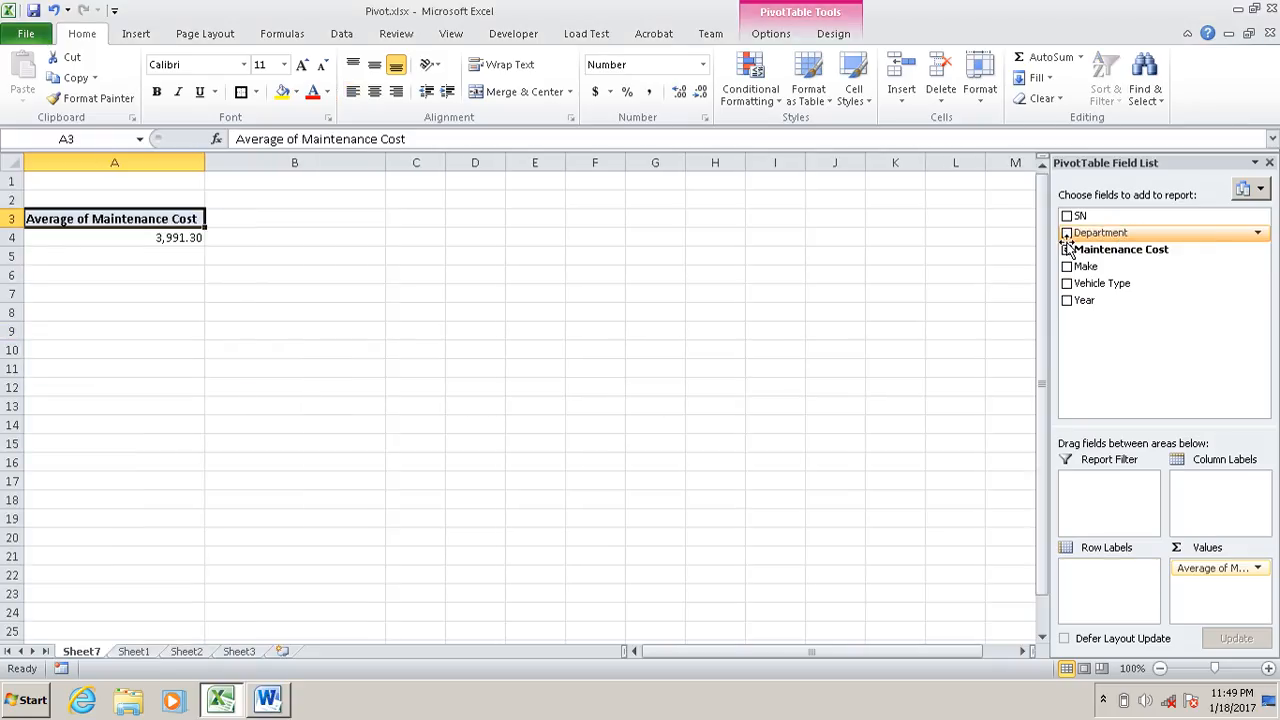
{"action": "left_click", "coordinate": [1066, 283]}
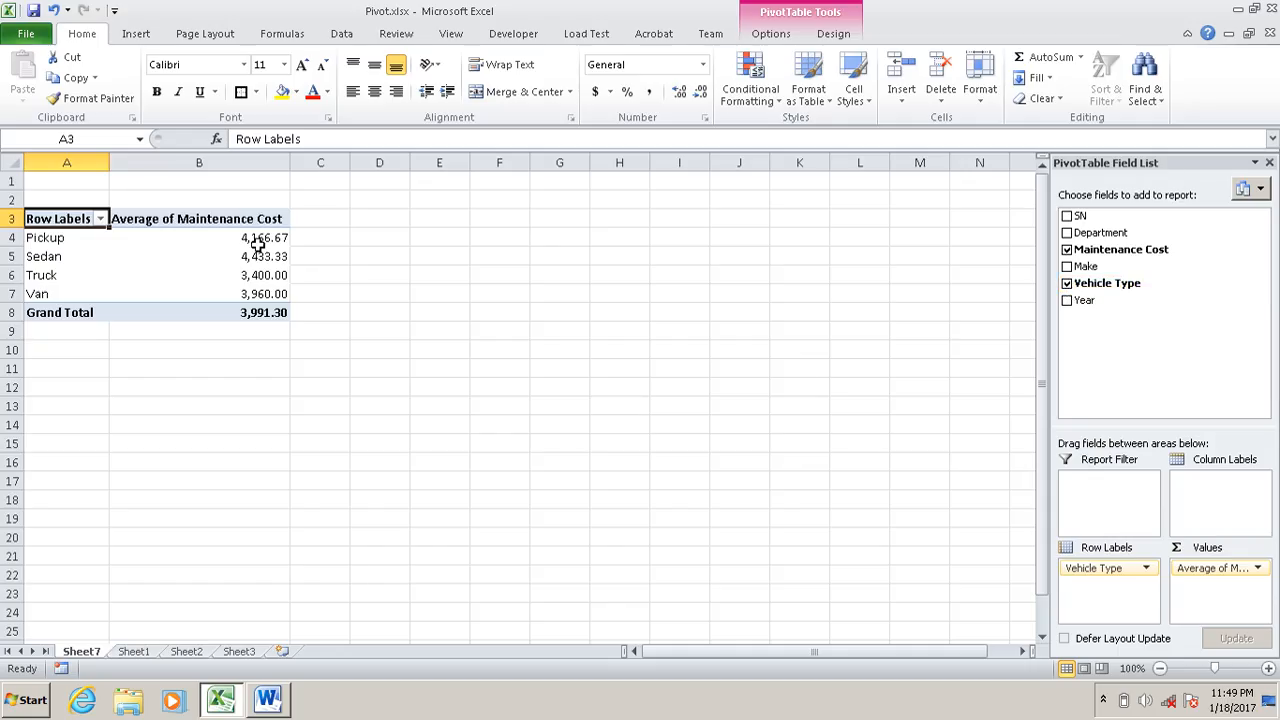
Step: Switch to the Word plan and finish the Vehicle Type bullet with "done!" after the dash
{"action": "left_click", "coordinate": [268, 700]}
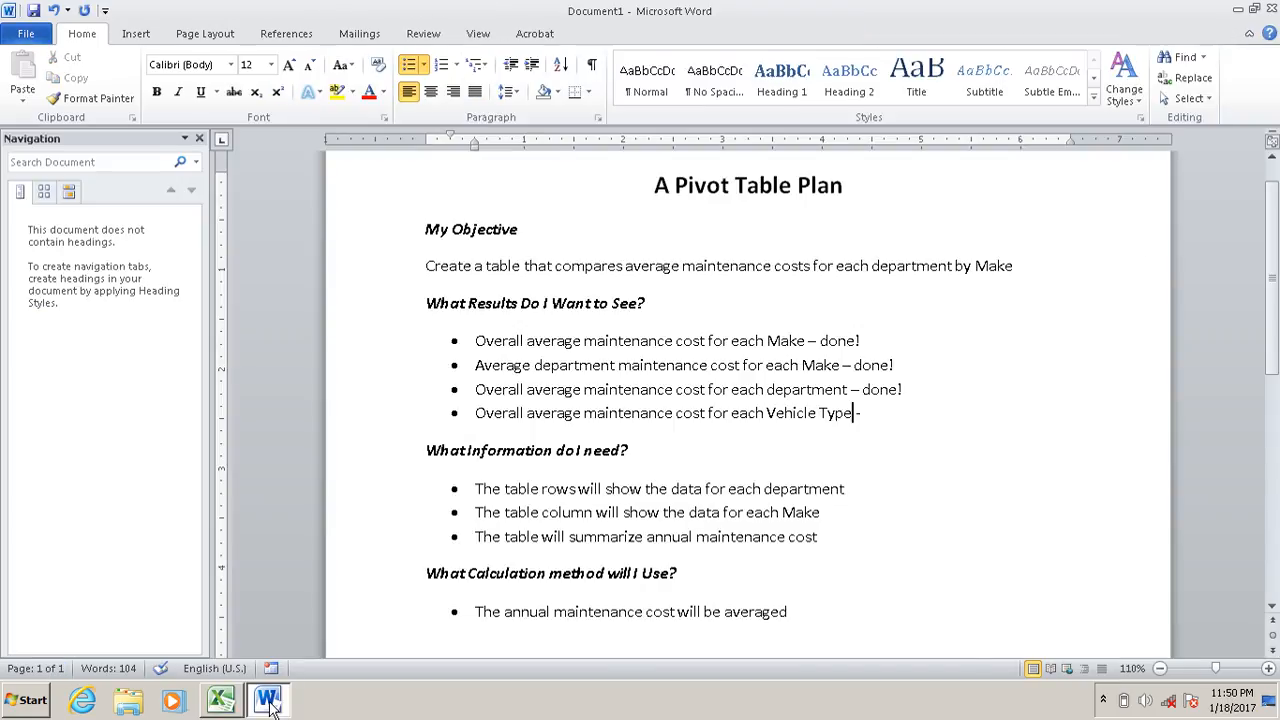
{"action": "left_click", "coordinate": [898, 410]}
{"action": "type", "text": "done!"}
{"action": "scroll", "coordinate": [355, 469], "scroll_direction": "down", "scroll_amount": 1}
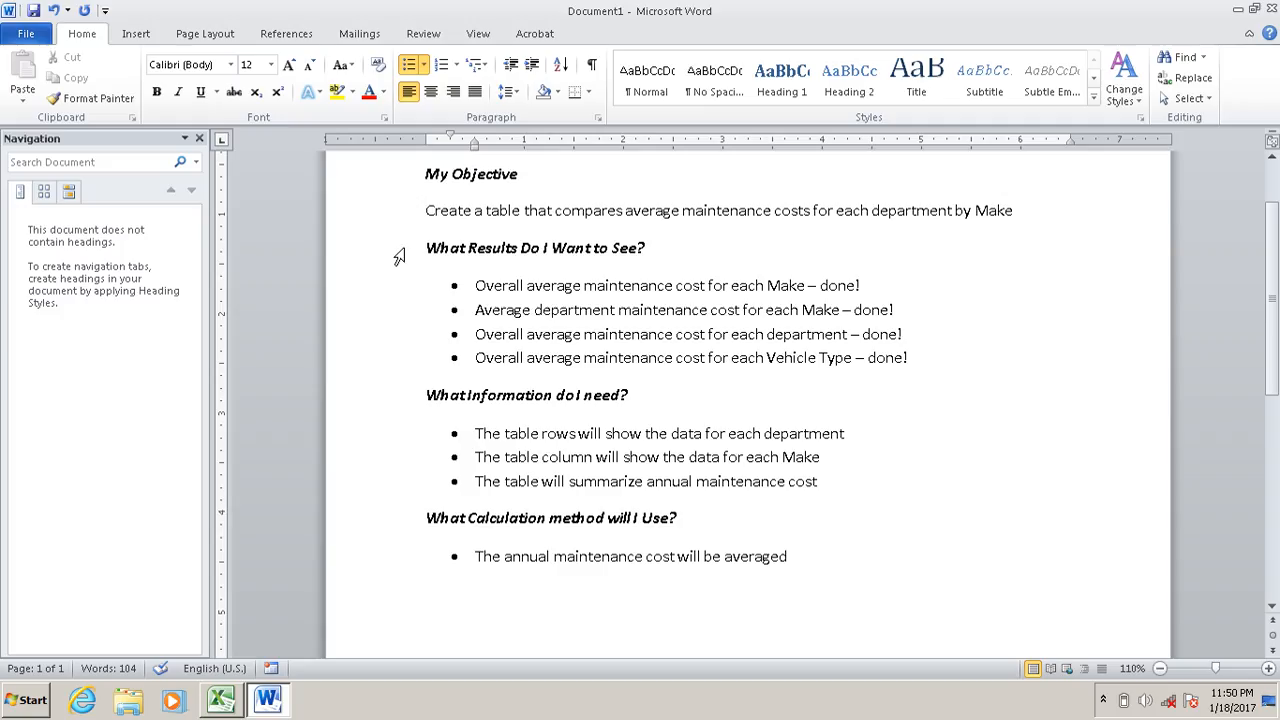
{"action": "left_click_drag", "start_coordinate": [399, 257], "coordinate": [416, 360]}
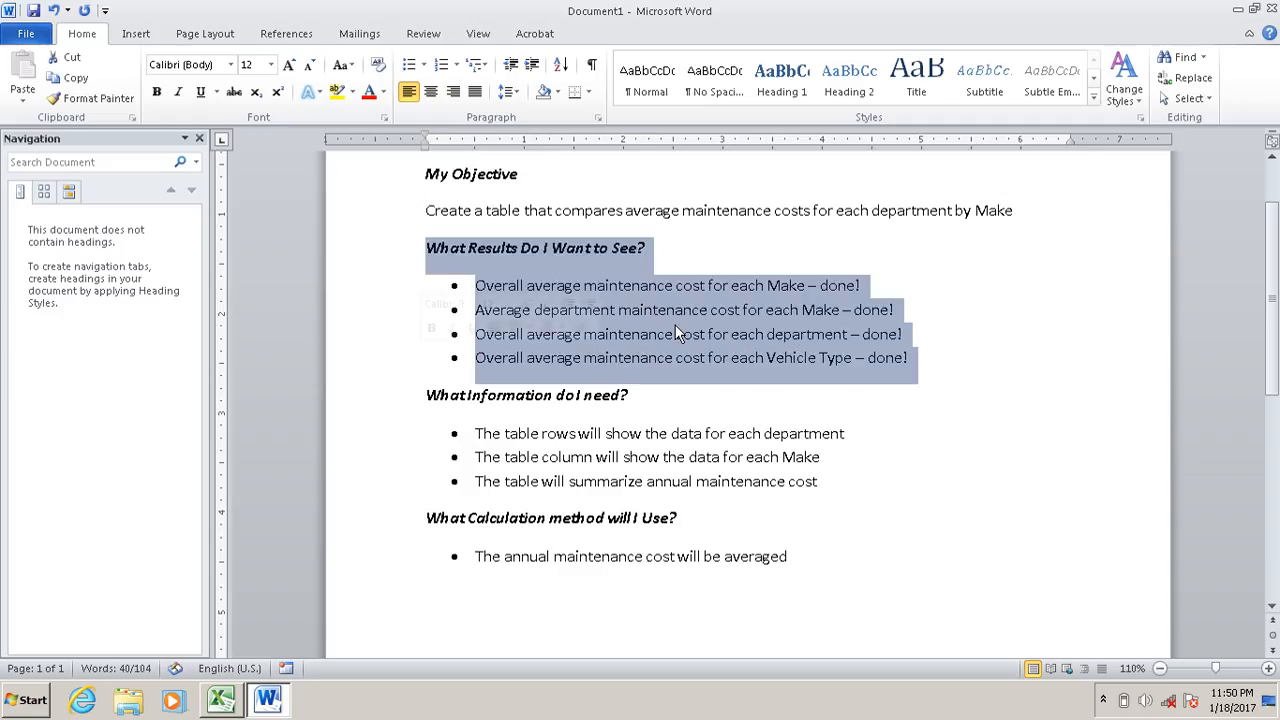
{"action": "left_click", "coordinate": [757, 362]}
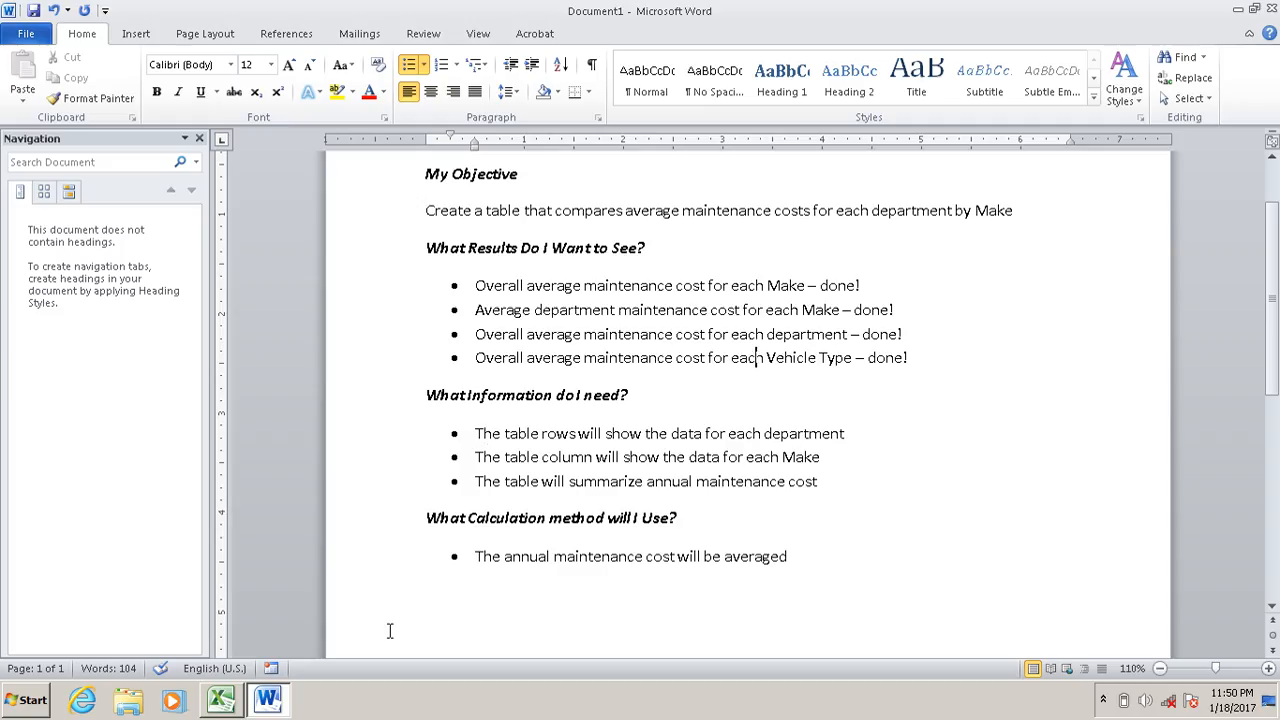
Step: Switch to the pivot table in Excel and replace Vehicle Type with Department in the row labels
{"action": "left_click", "coordinate": [272, 705]}
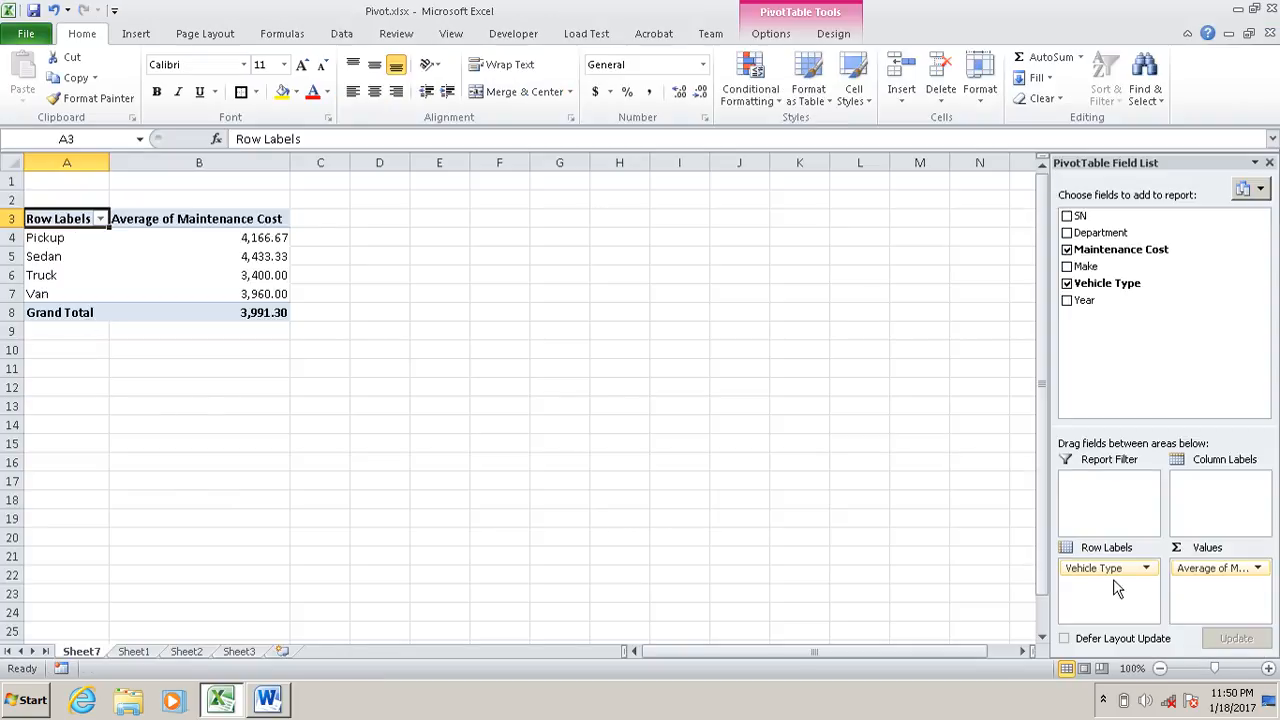
{"action": "left_click", "coordinate": [1067, 284]}
{"action": "left_click", "coordinate": [1067, 233]}
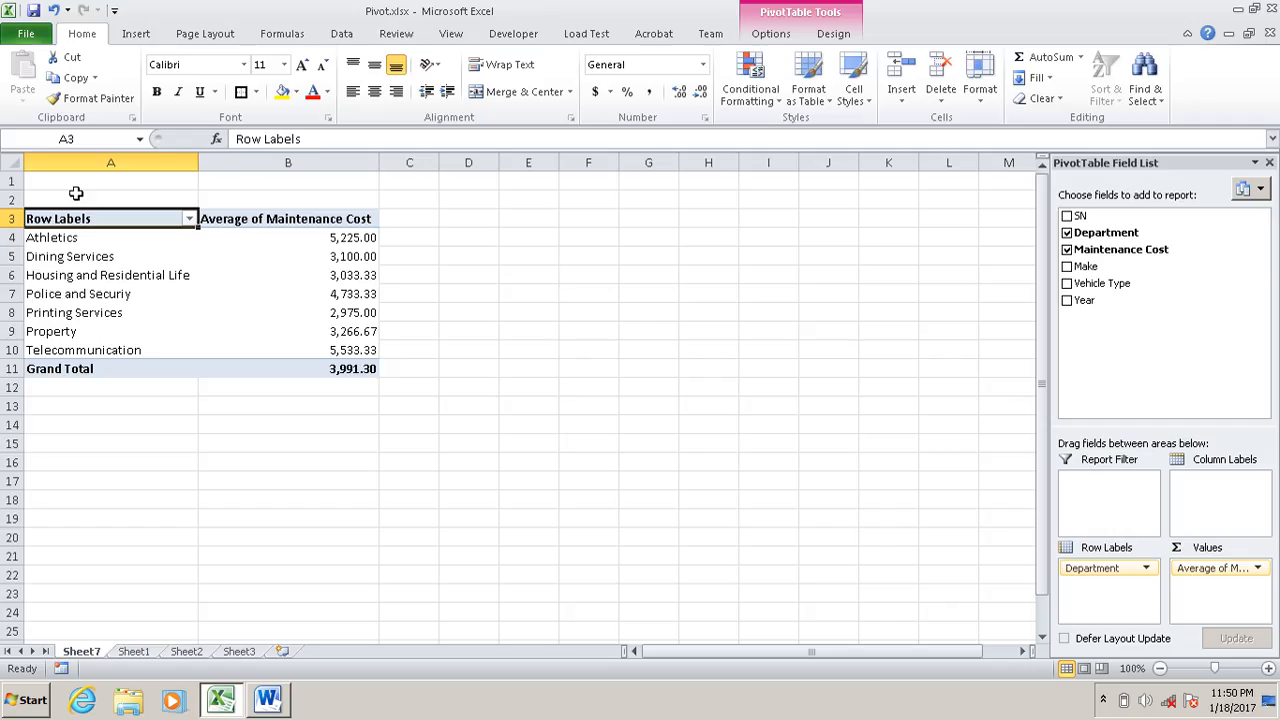
Step: Switch to the Word plan and append "– done!" to the bullet about table rows showing data for each department
{"action": "left_click", "coordinate": [268, 700]}
{"action": "left_click", "coordinate": [855, 432]}
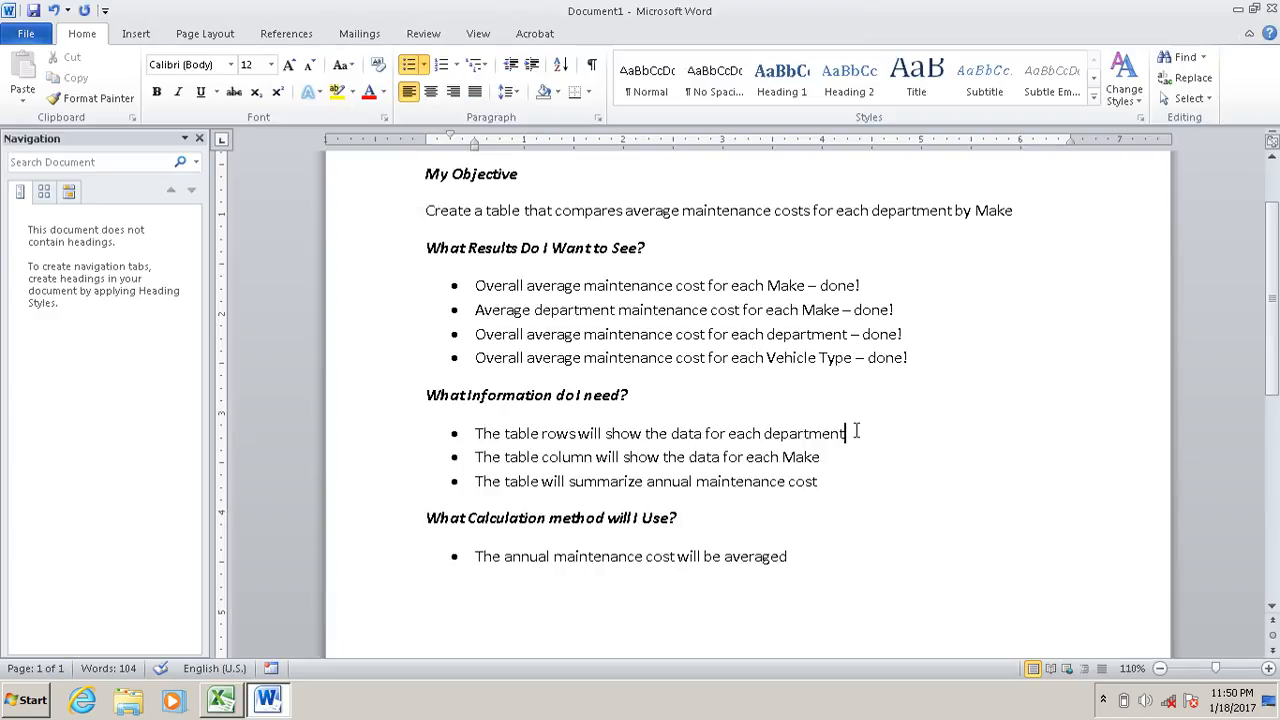
{"action": "type", "text": "- d"}
{"action": "type", "text": "one"}
{"action": "type", "text": "!"}
Step: Return to the pivot table in Excel and add Make to the column labels, checking the Athletics cells for Ford and Mack
{"action": "left_click", "coordinate": [272, 705]}
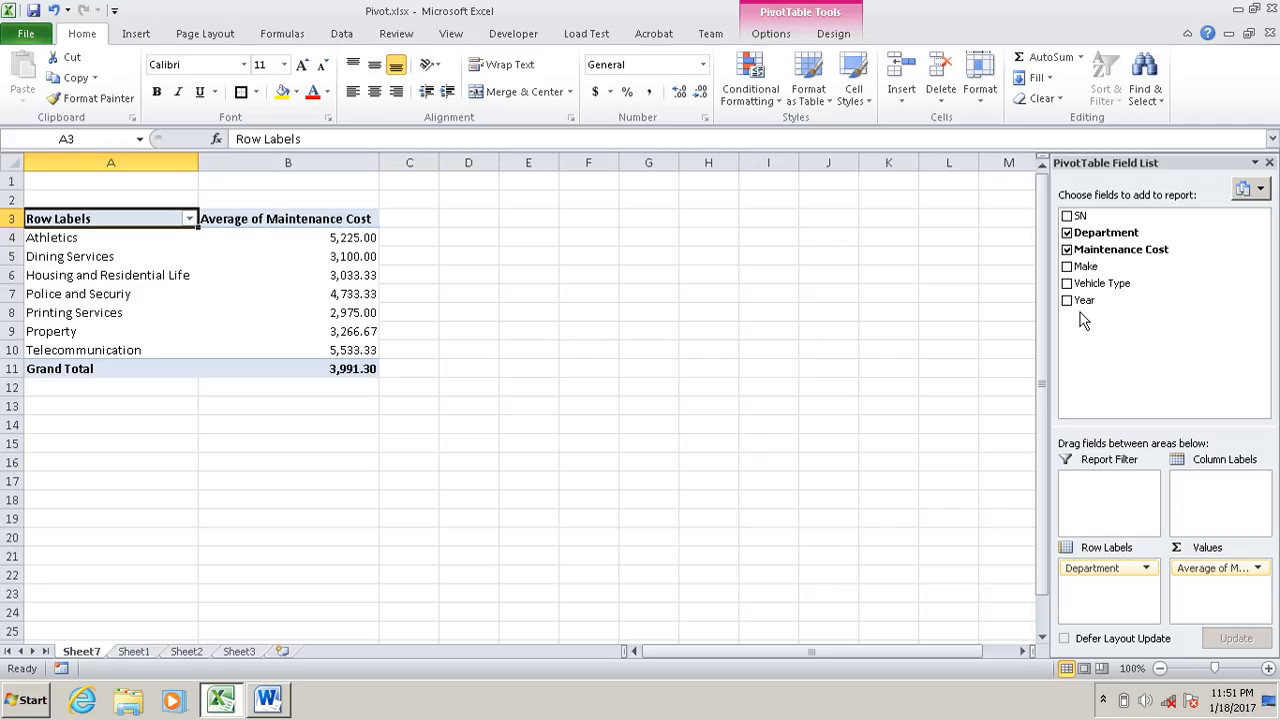
{"action": "left_click", "coordinate": [278, 706]}
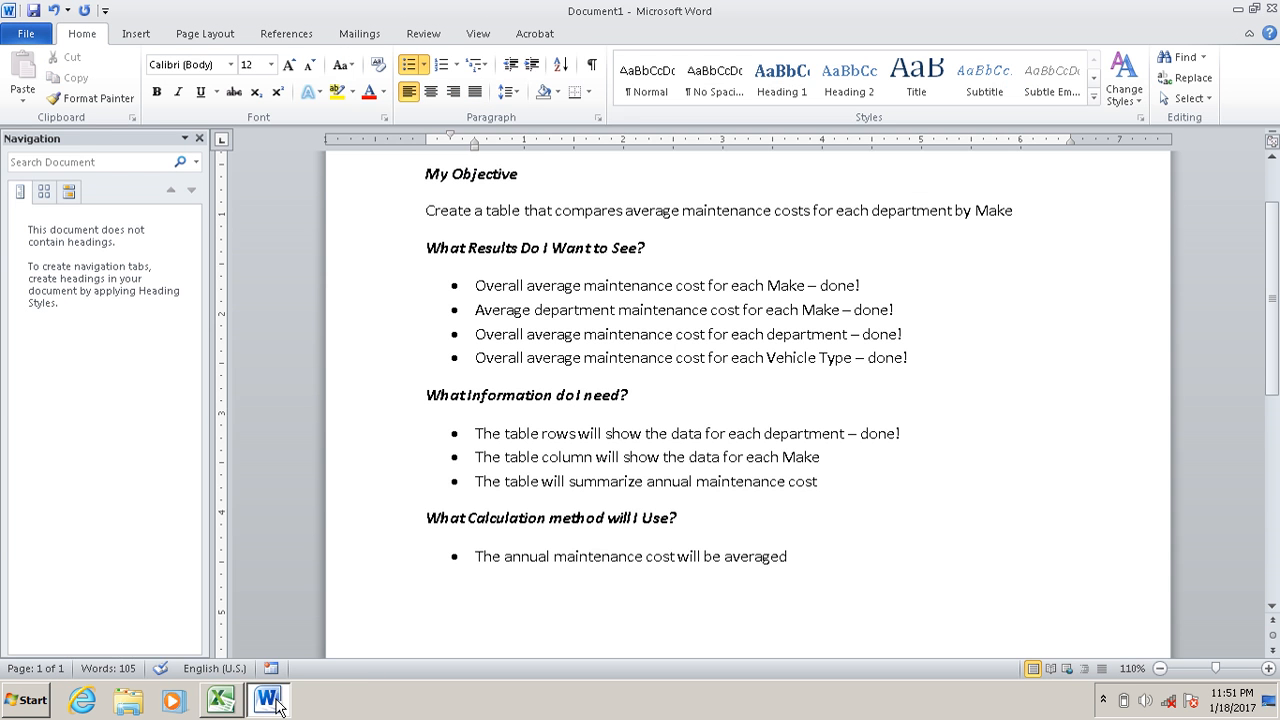
{"action": "left_click", "coordinate": [278, 706]}
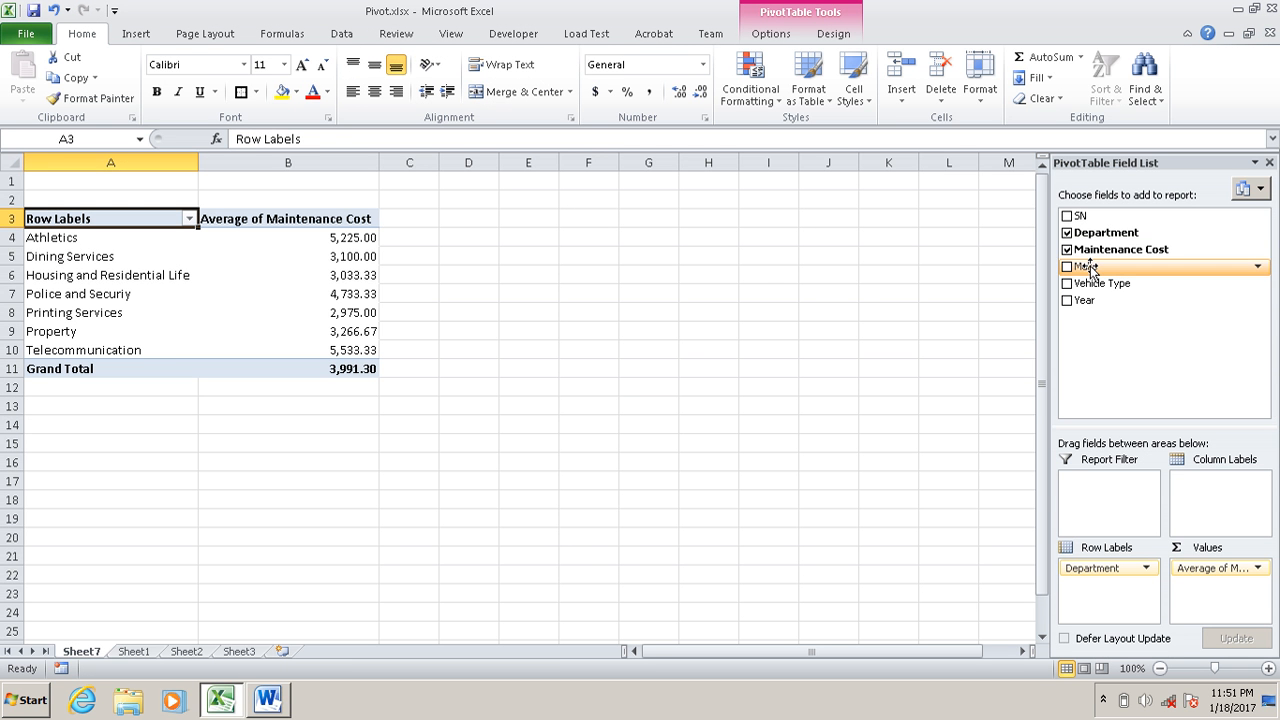
{"action": "left_click_drag", "start_coordinate": [1090, 268], "coordinate": [1235, 505]}
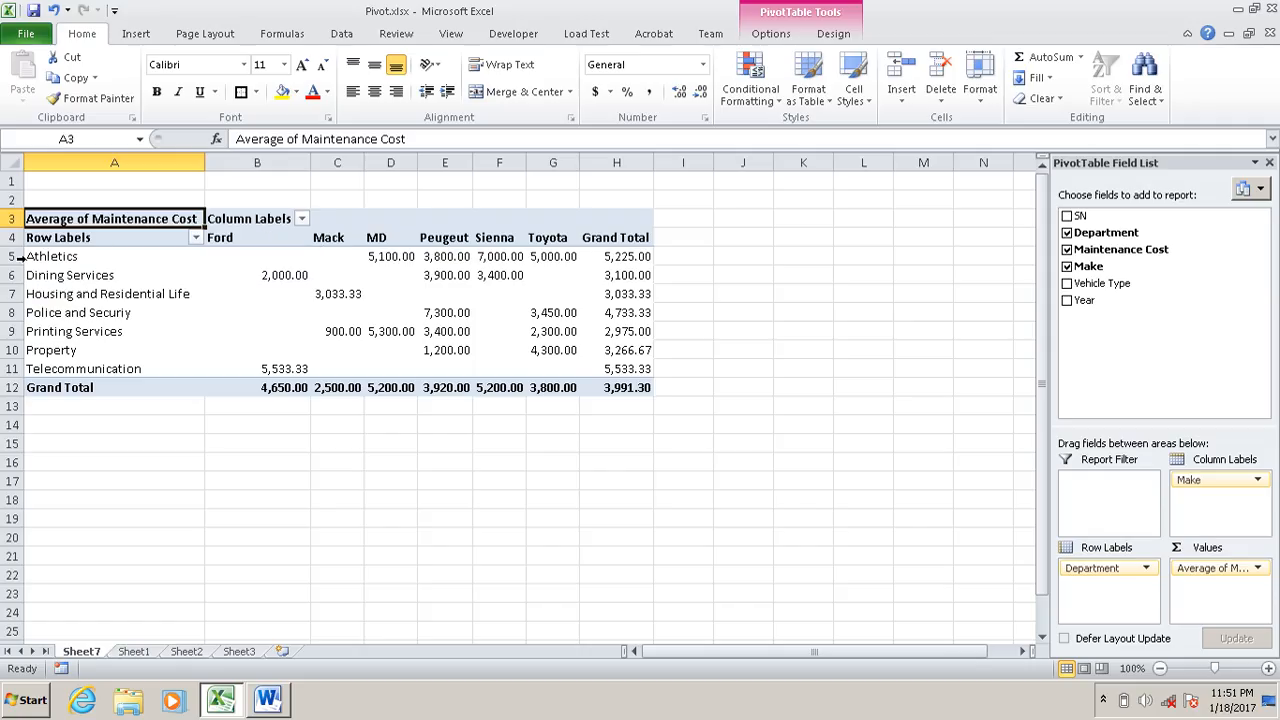
{"action": "left_click", "coordinate": [228, 258]}
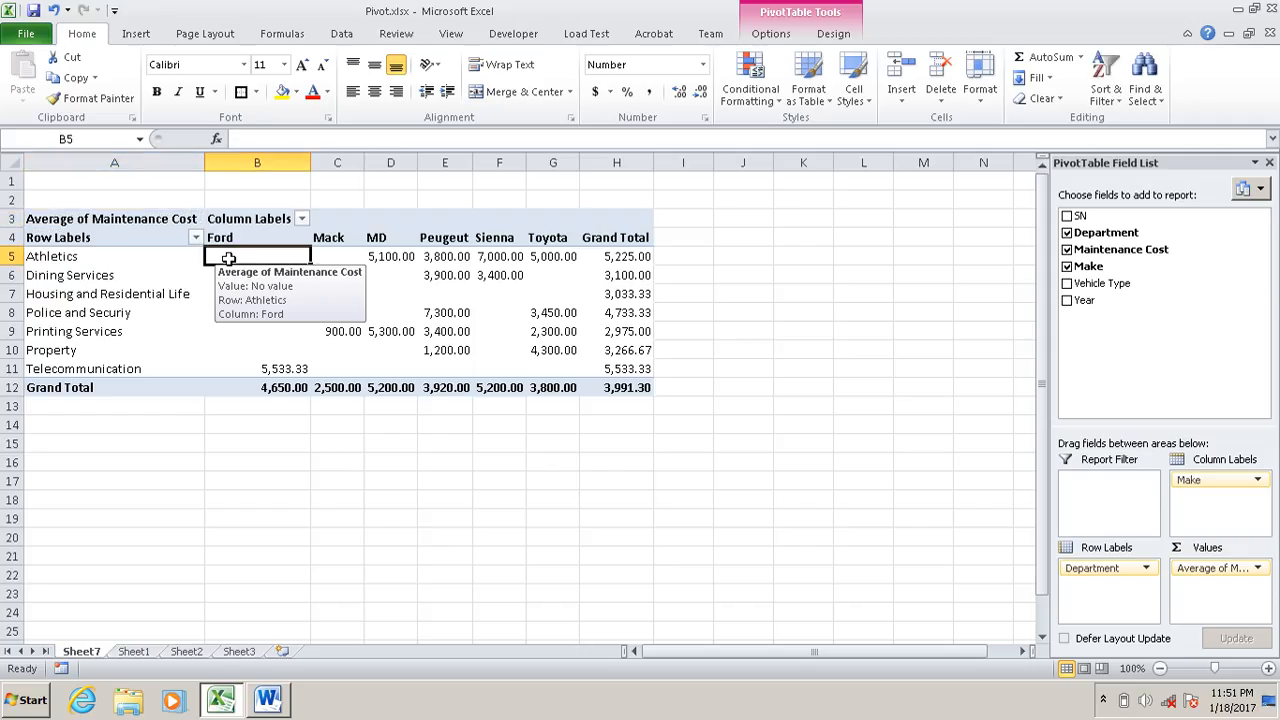
{"action": "left_click", "coordinate": [340, 259]}
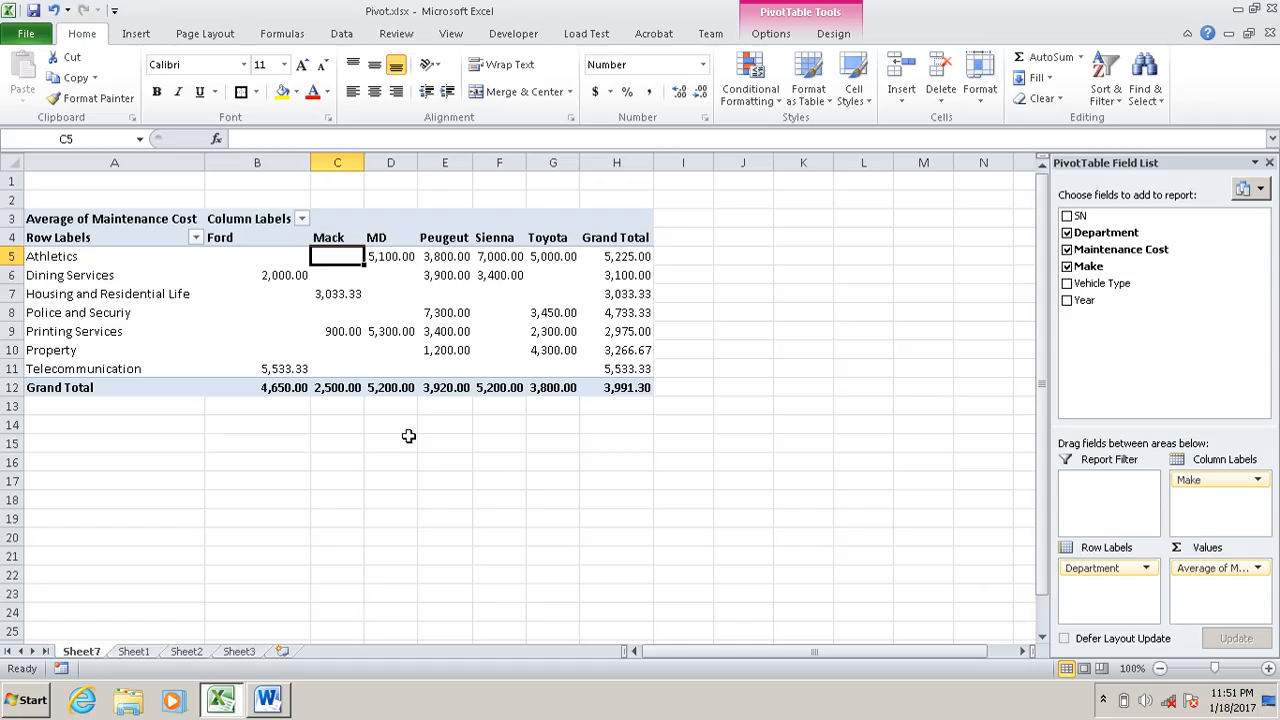
Step: Switch to the Word plan and append "– done!" to the bullet about the table column showing data for each Make
{"action": "left_click", "coordinate": [268, 700]}
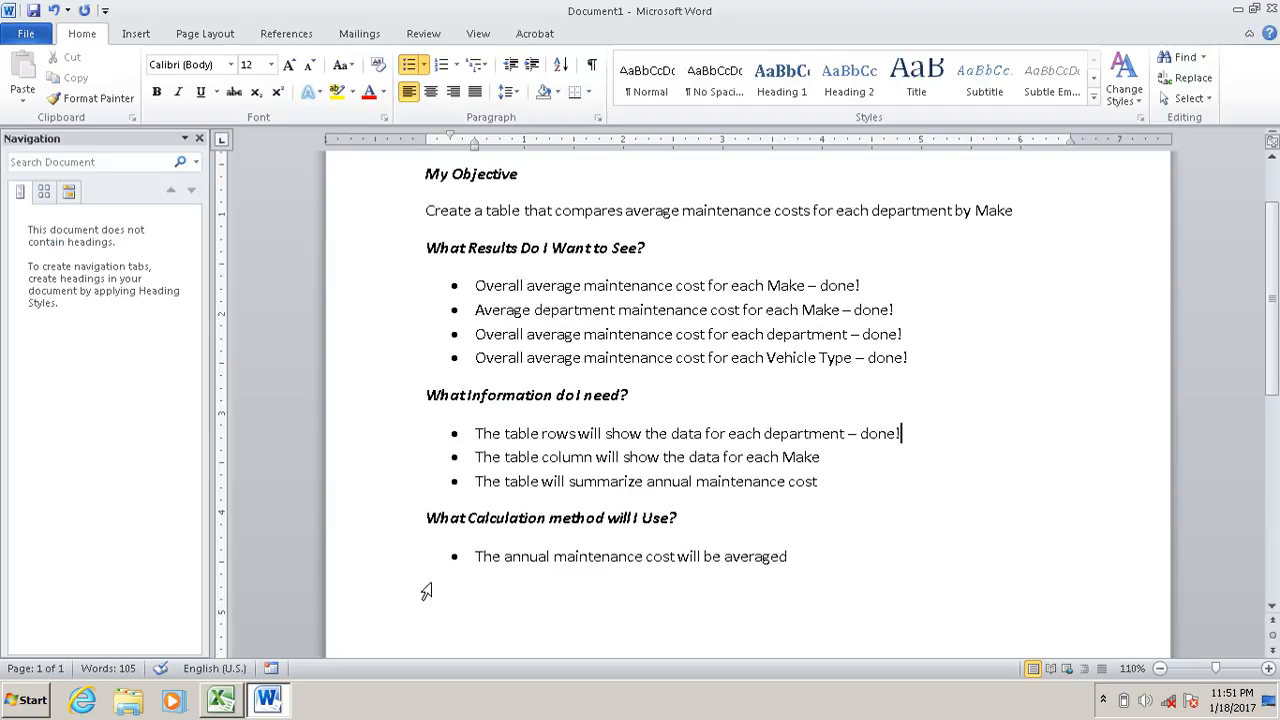
{"action": "left_click", "coordinate": [840, 457]}
{"action": "type", "text": "- done@"}
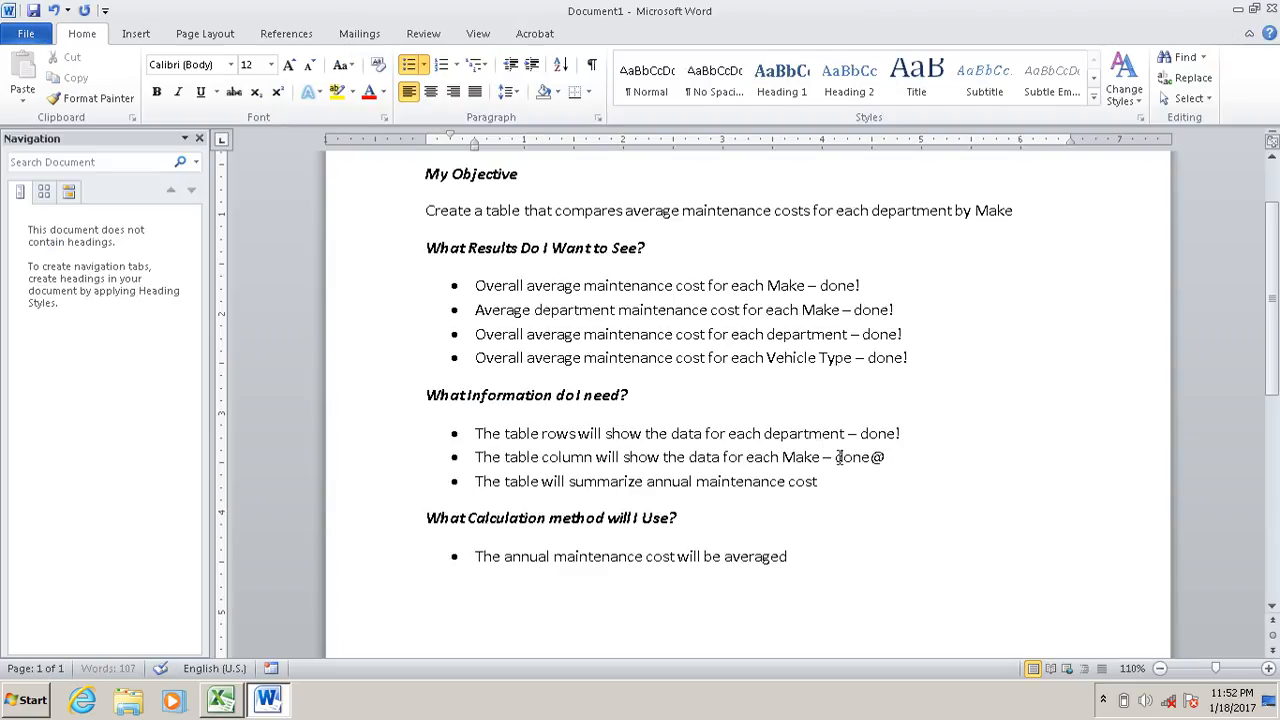
{"action": "key", "text": "BackSpace"}
{"action": "type", "text": "!"}
Step: Switch to Excel and compare the source data on Sheet1 with the pivot table on Sheet7
{"action": "left_click", "coordinate": [278, 705]}
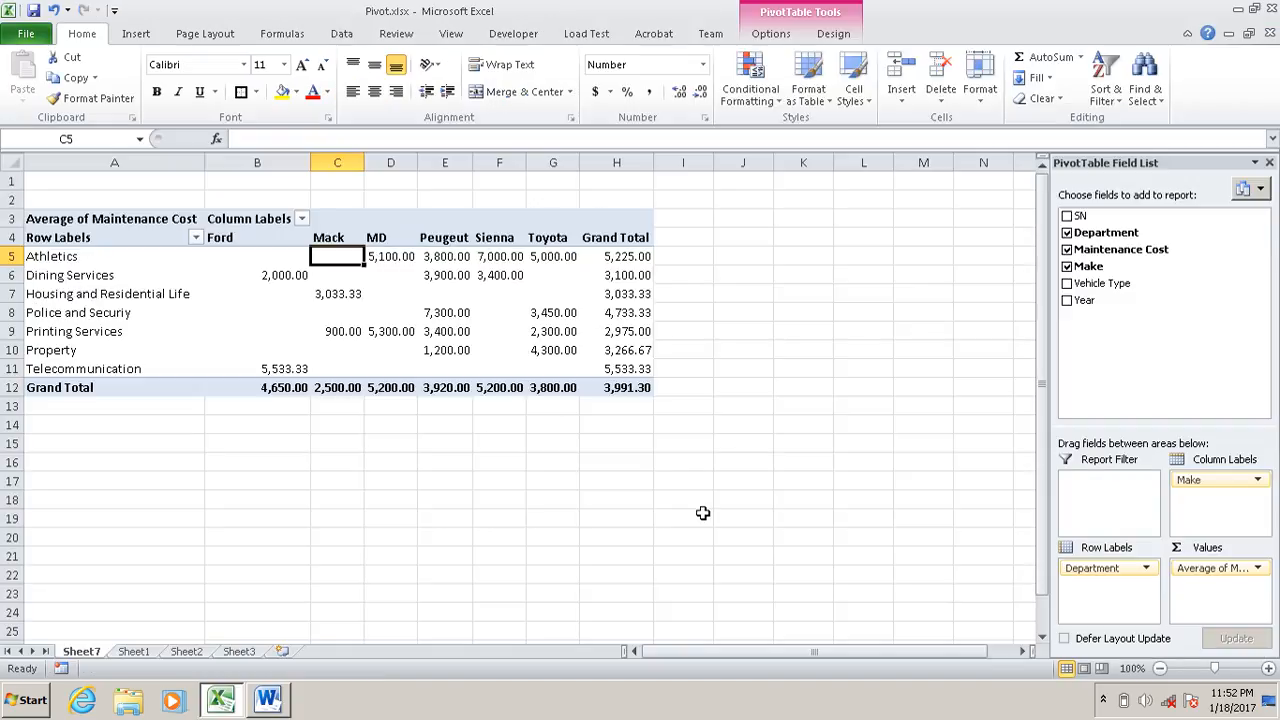
{"action": "left_click", "coordinate": [133, 652]}
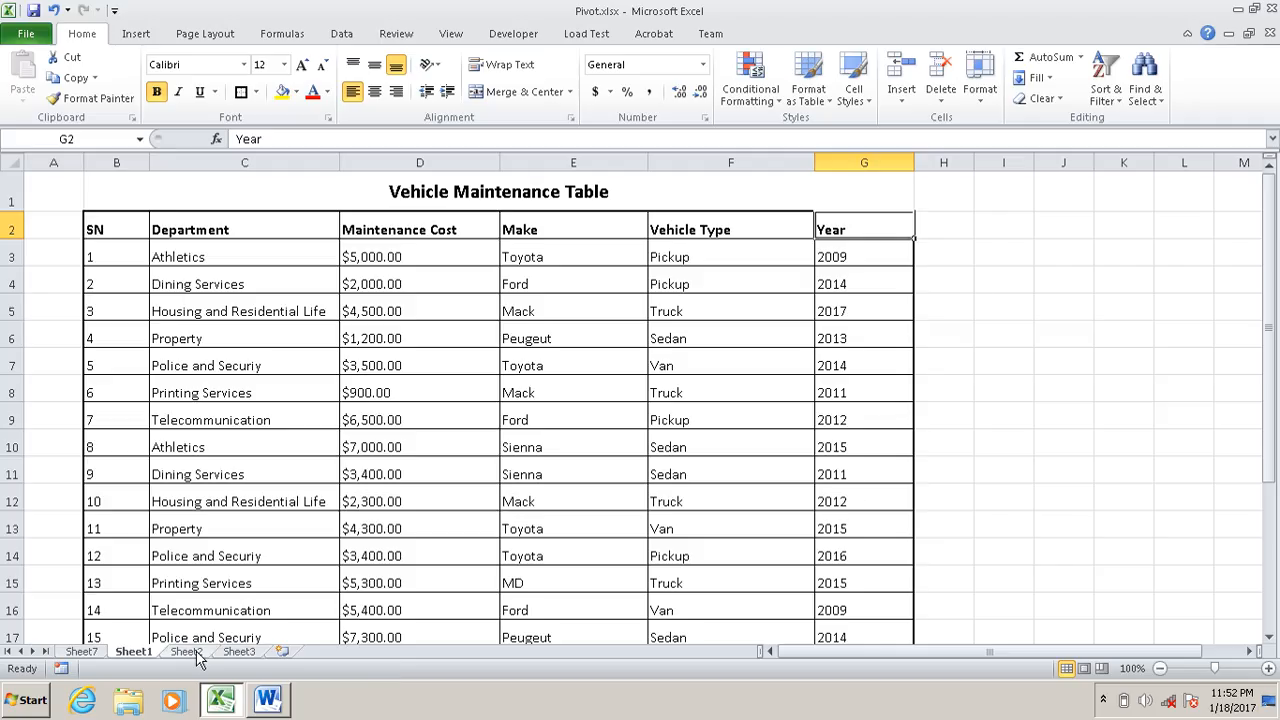
{"action": "left_click", "coordinate": [82, 651]}
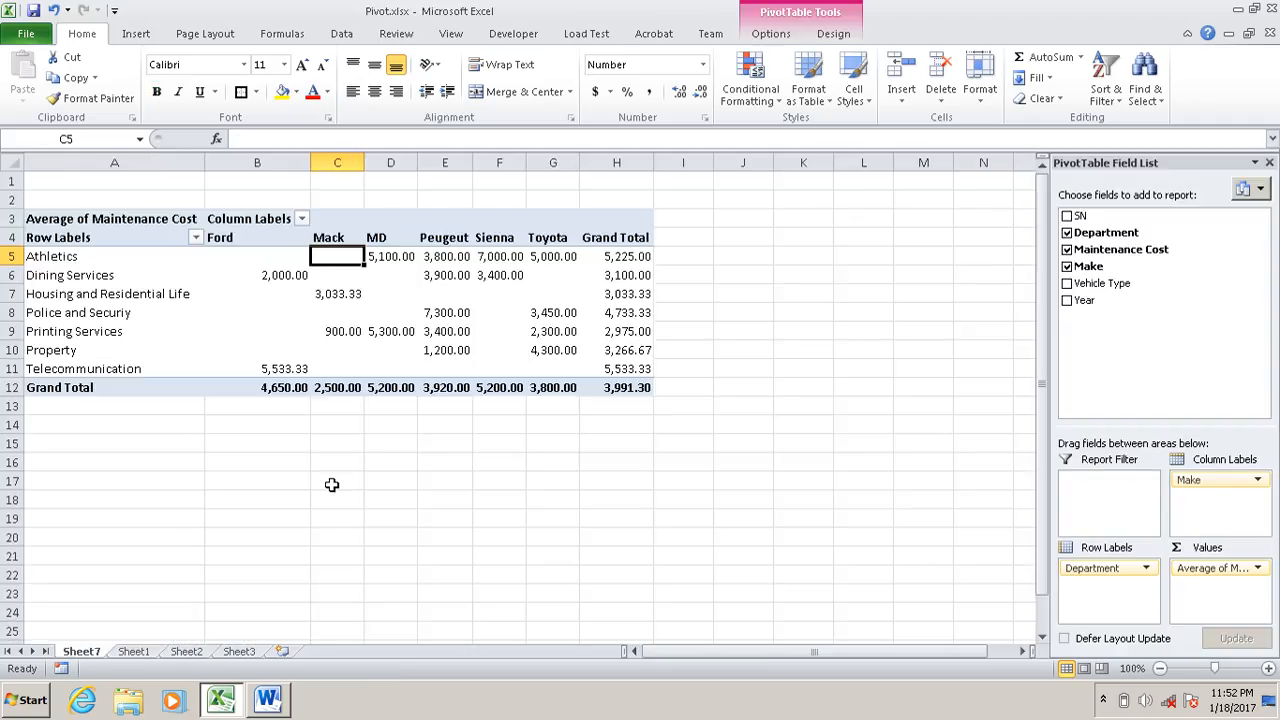
{"action": "left_click", "coordinate": [445, 443]}
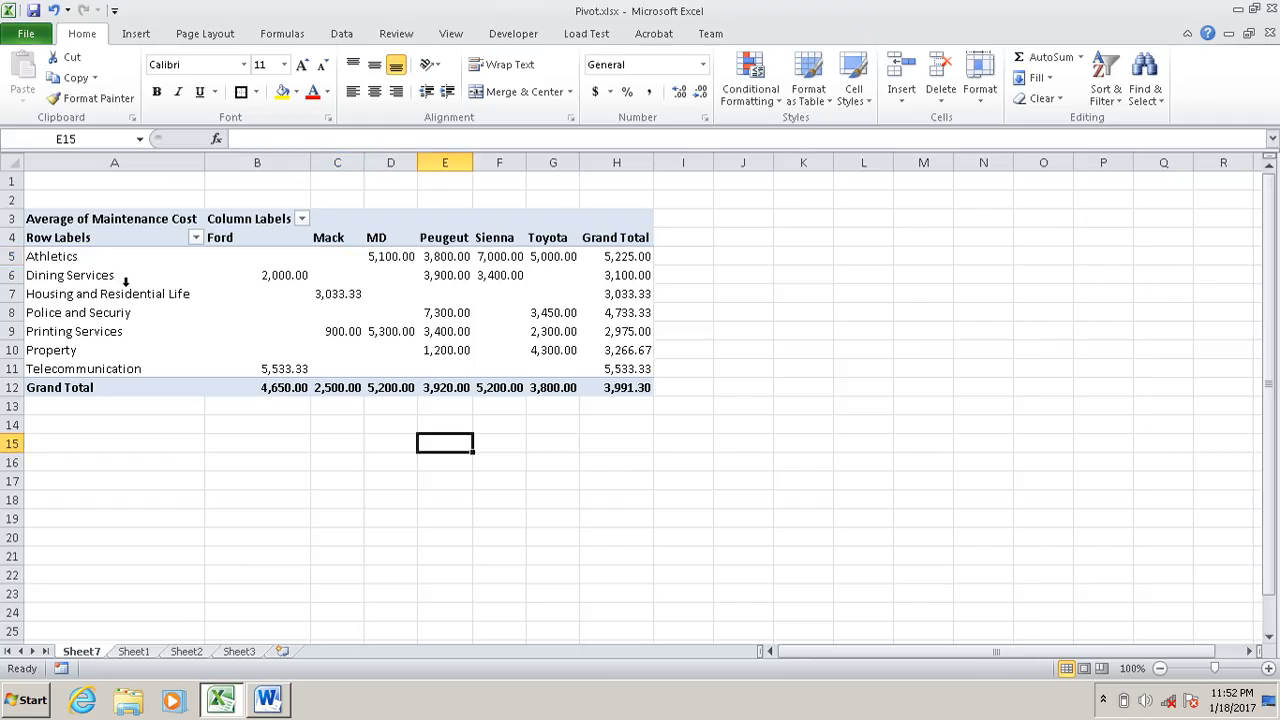
{"action": "left_click", "coordinate": [126, 284]}
{"action": "left_click", "coordinate": [728, 335]}
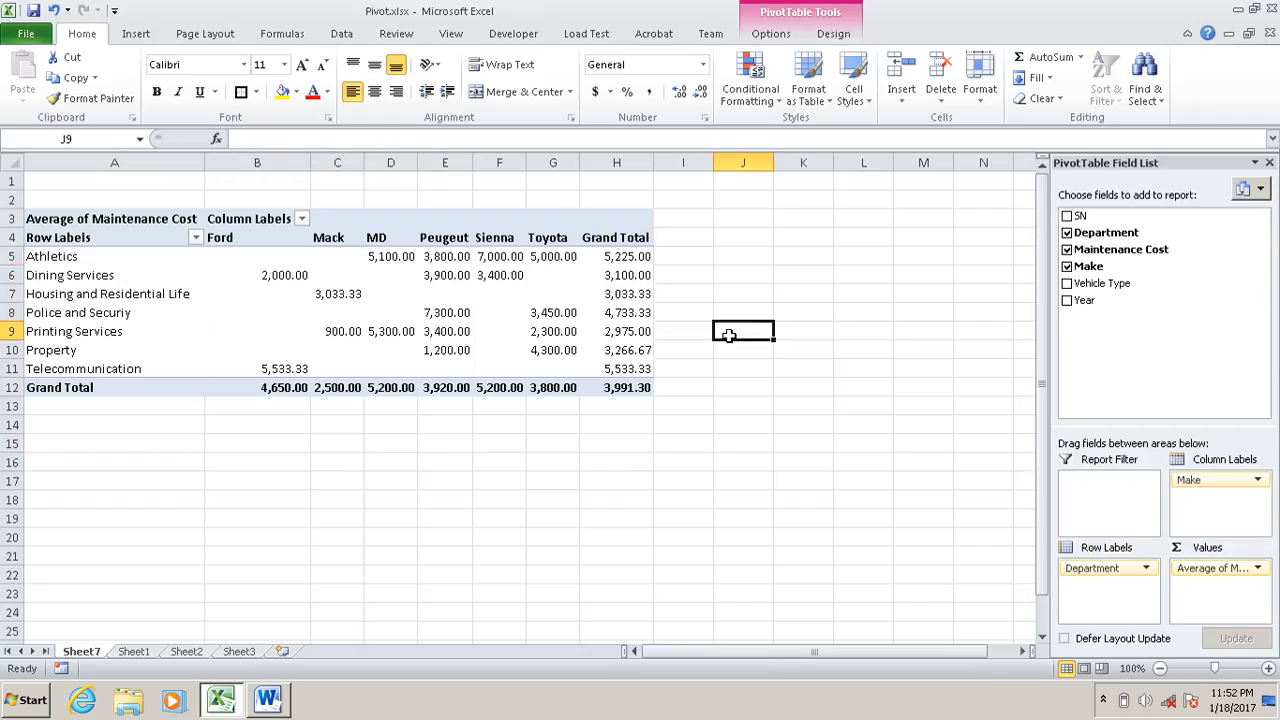
{"action": "left_click", "coordinate": [445, 350]}
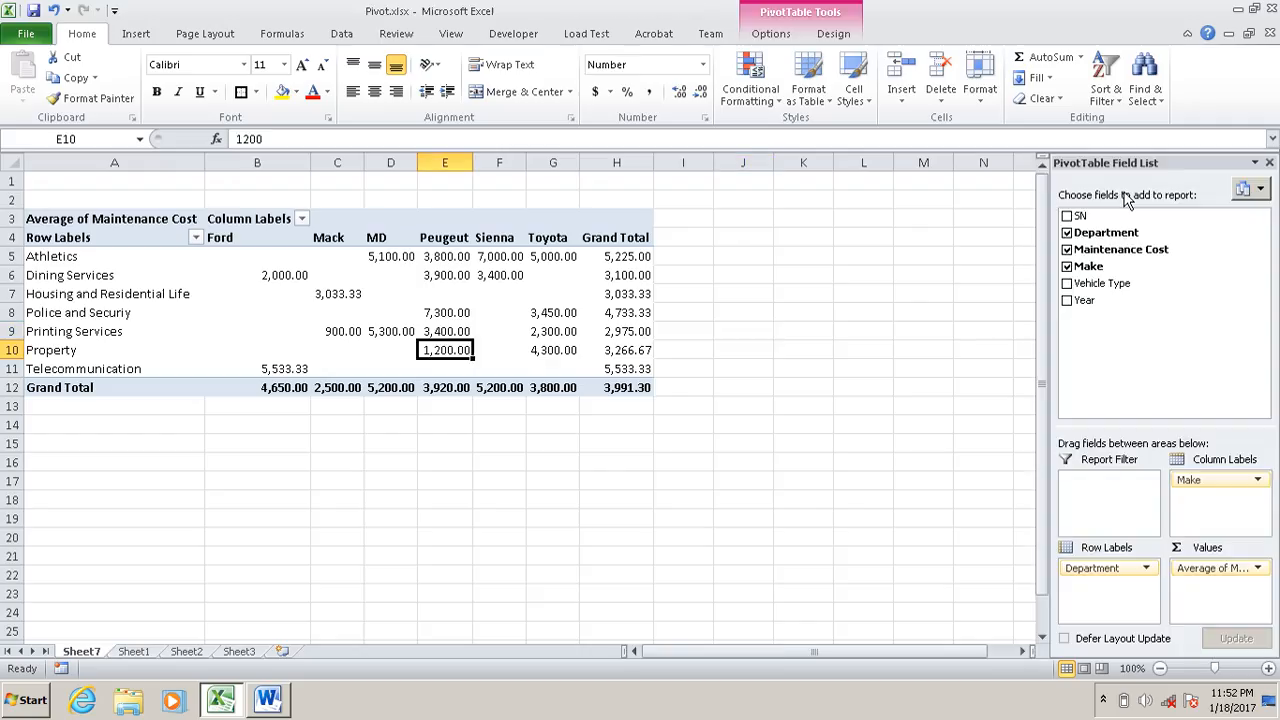
{"action": "left_click", "coordinate": [1067, 301]}
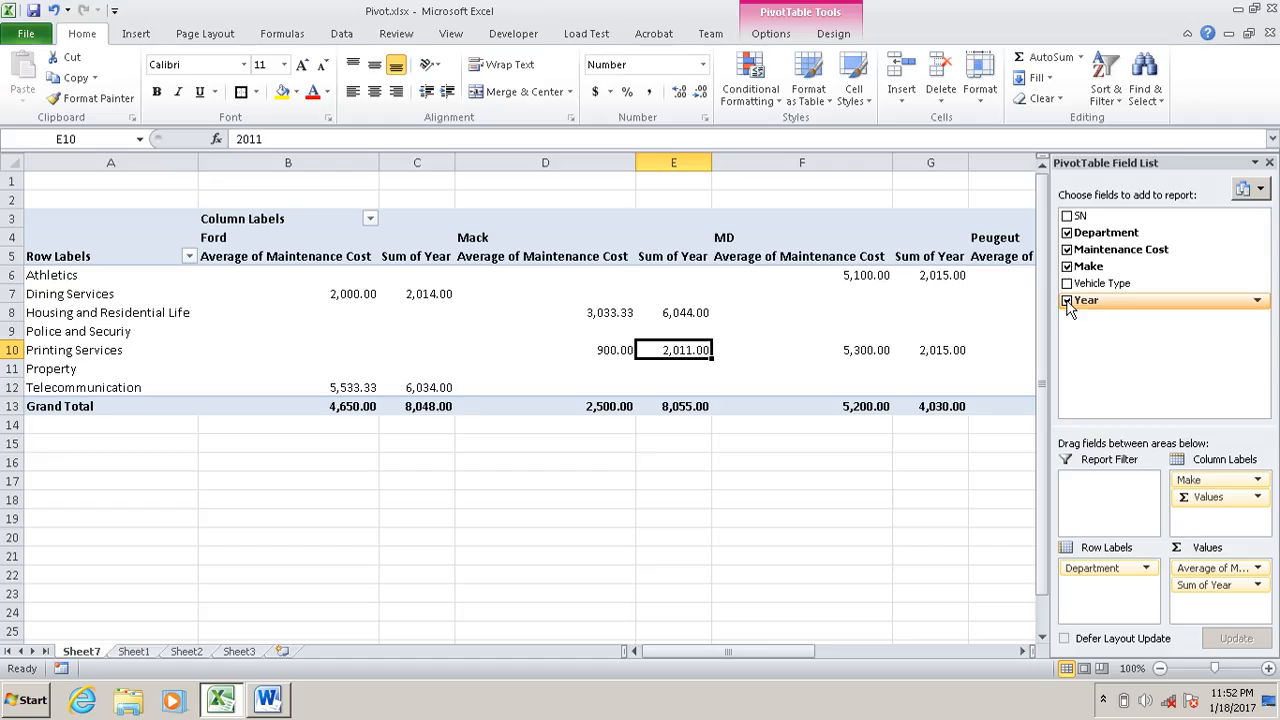
{"action": "left_click", "coordinate": [1067, 301]}
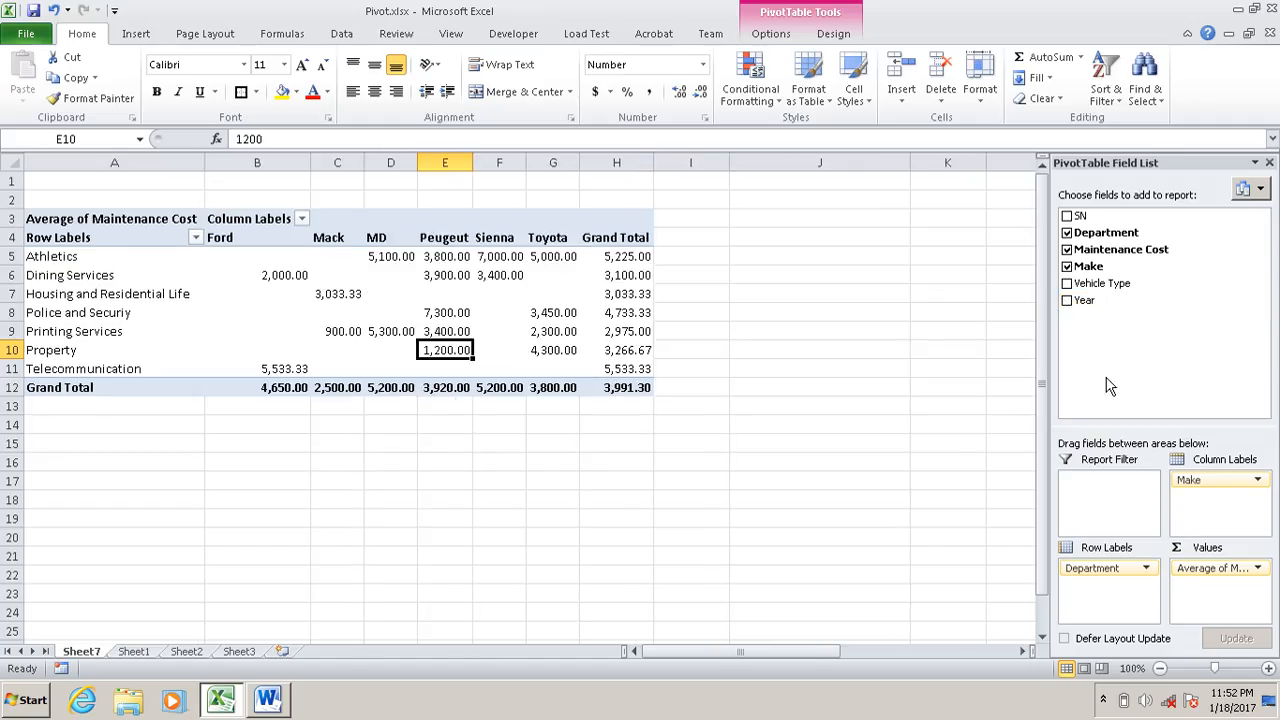
{"action": "left_click", "coordinate": [1067, 301]}
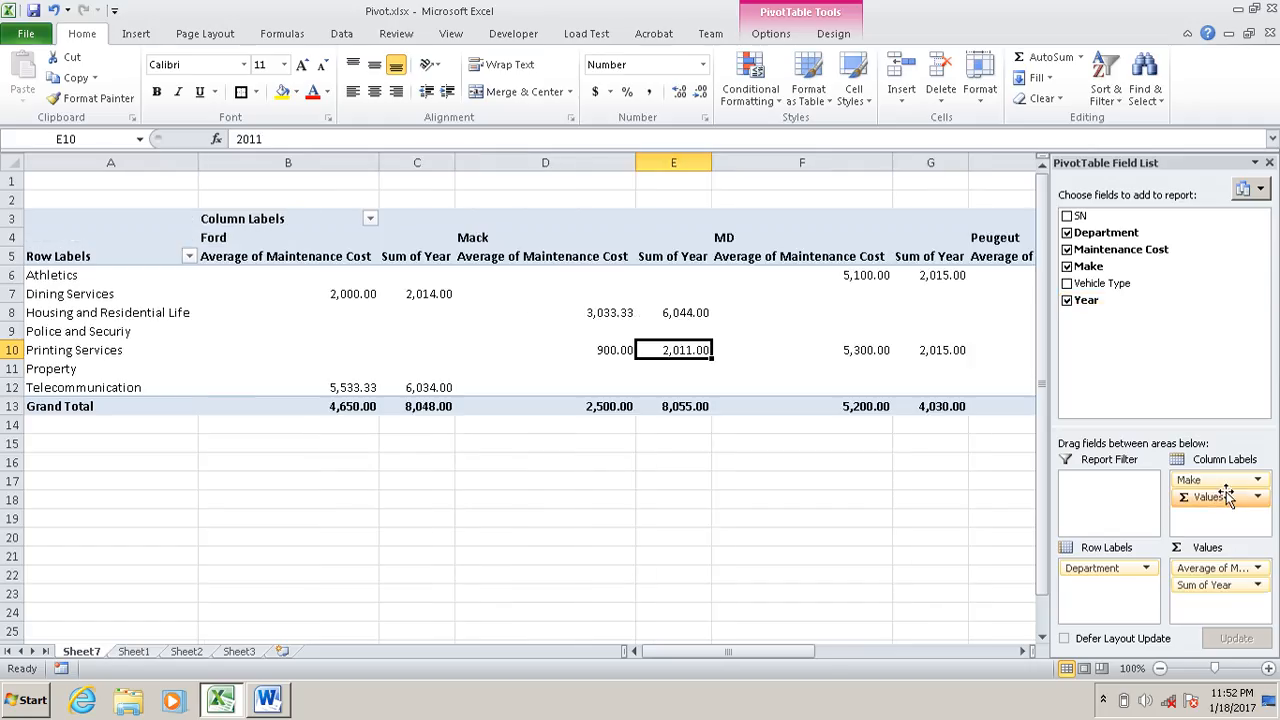
{"action": "left_click", "coordinate": [1067, 301]}
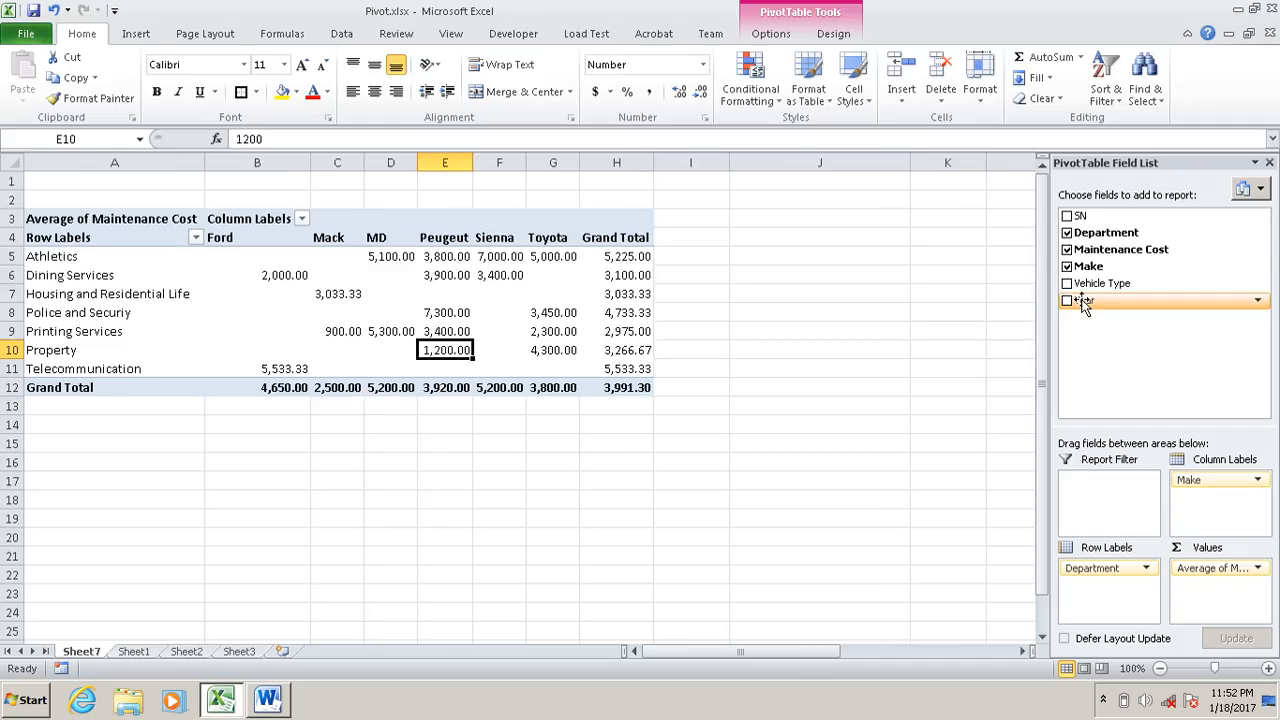
Step: Add Year below Department in the pivot table's row labels, and check the layout against the plan in Word
{"action": "left_click_drag", "start_coordinate": [1083, 305], "coordinate": [1083, 607]}
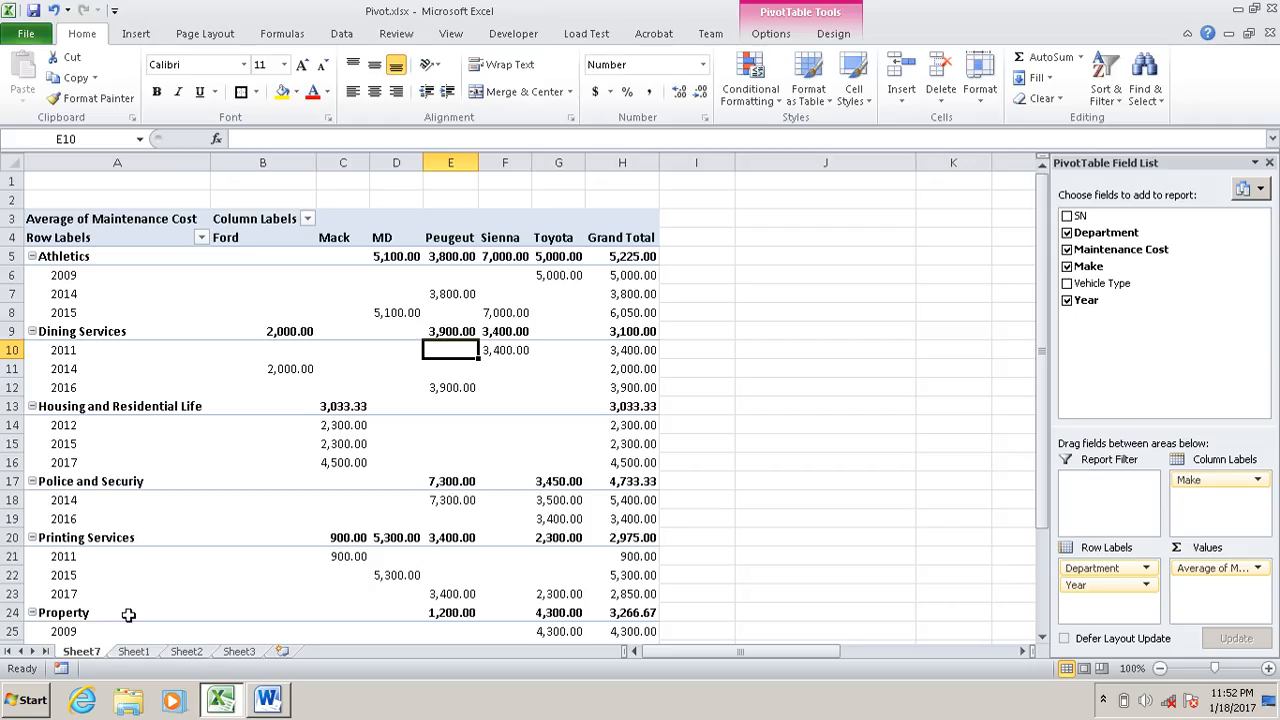
{"action": "left_click", "coordinate": [268, 702]}
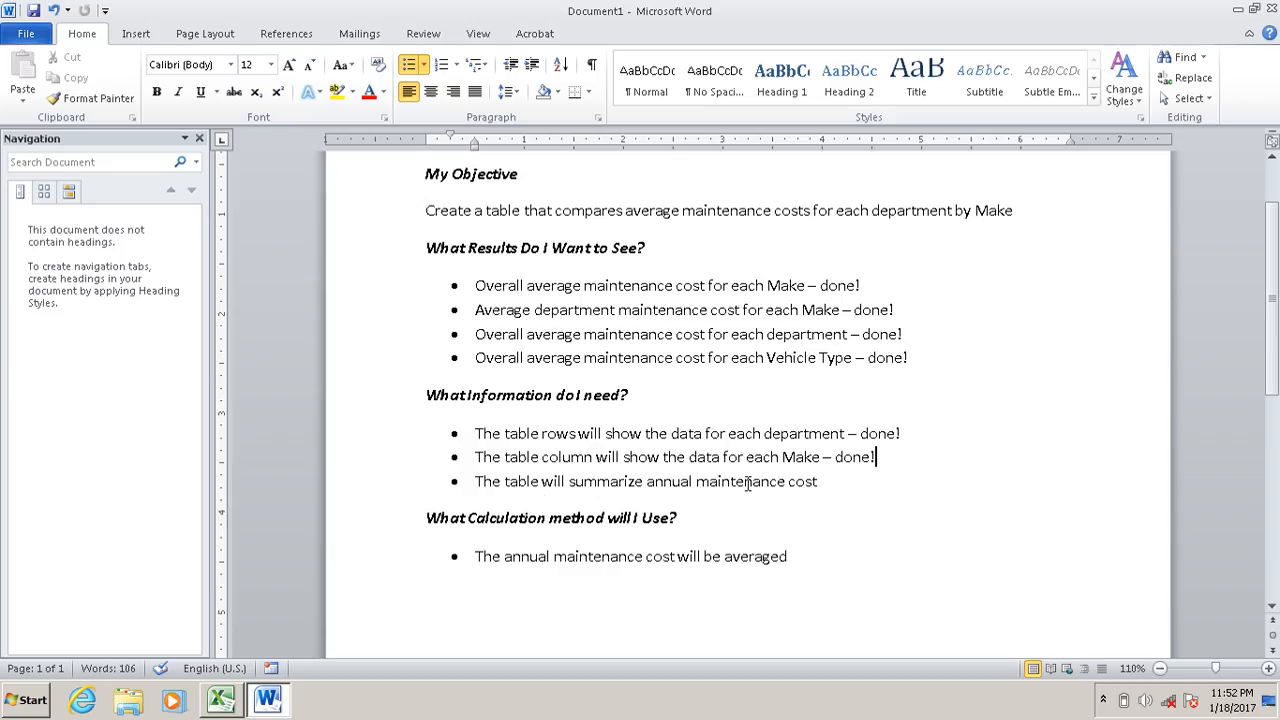
{"action": "left_click", "coordinate": [220, 701]}
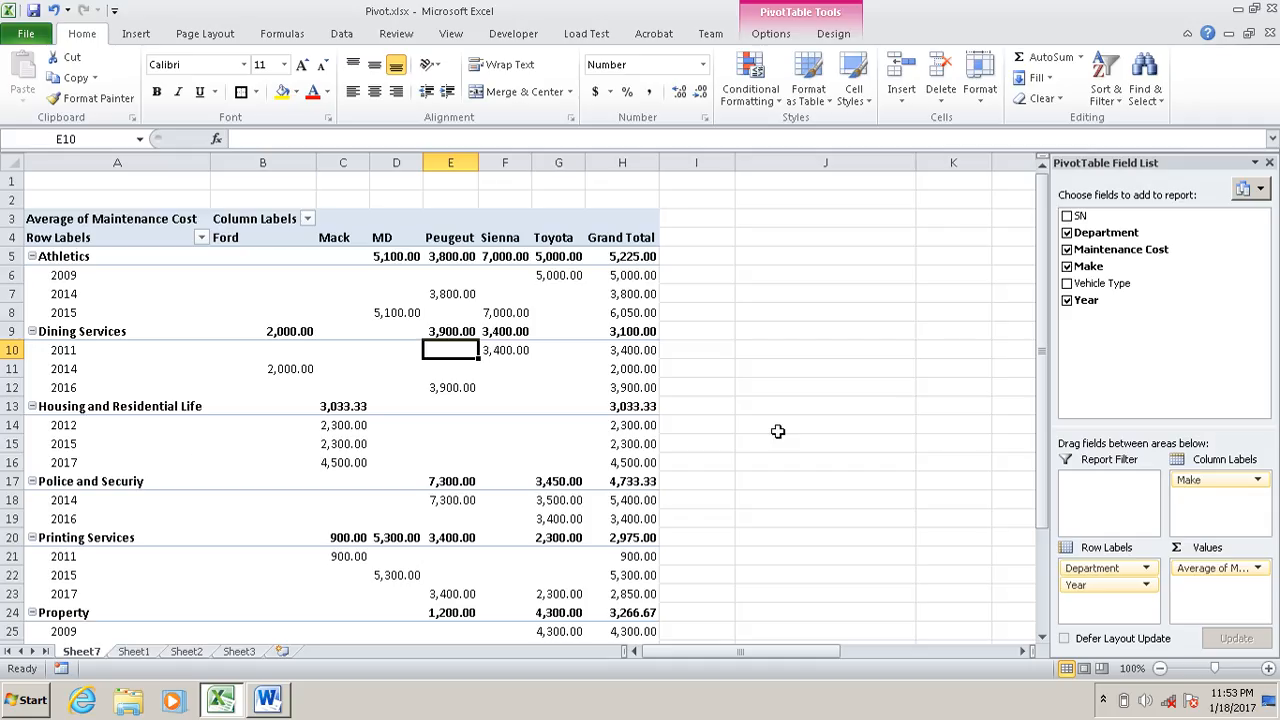
Step: Collapse every department group in the pivot table, from Athletics through Telecommunication, to hide the yearly rows
{"action": "left_click", "coordinate": [32, 256]}
{"action": "left_click", "coordinate": [32, 275]}
{"action": "left_click", "coordinate": [32, 294]}
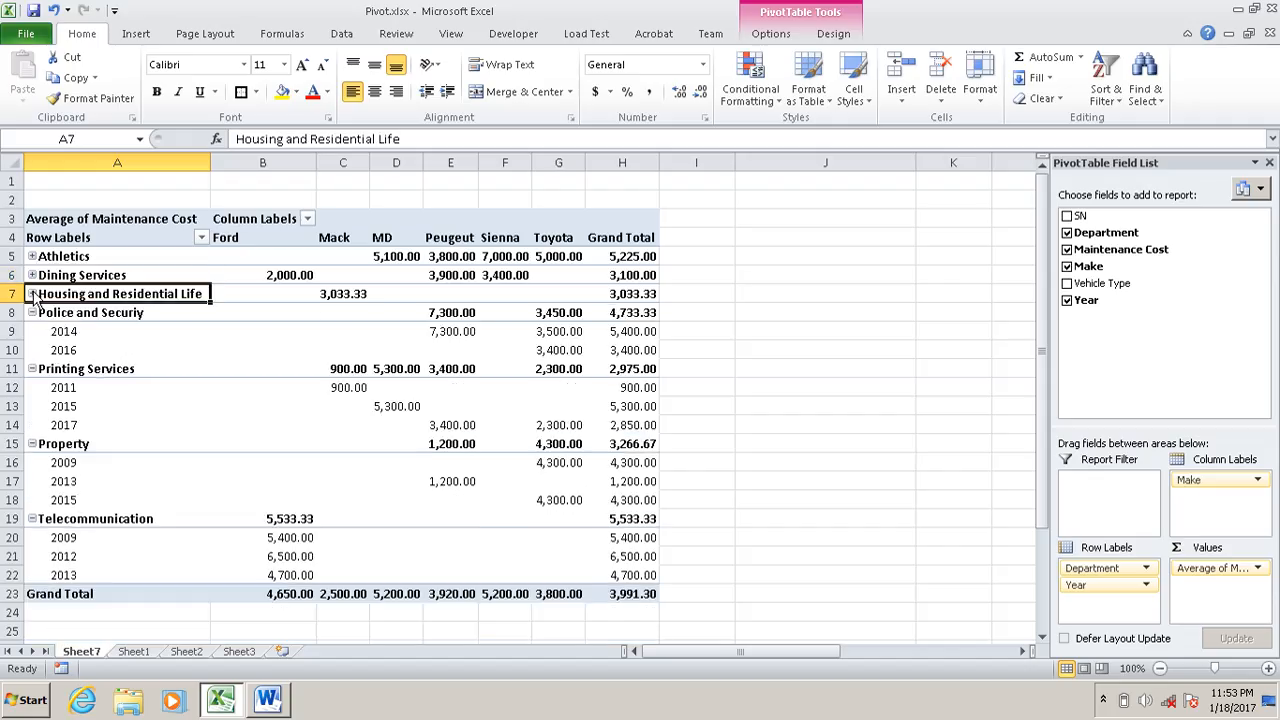
{"action": "left_click", "coordinate": [32, 312]}
{"action": "left_click", "coordinate": [32, 331]}
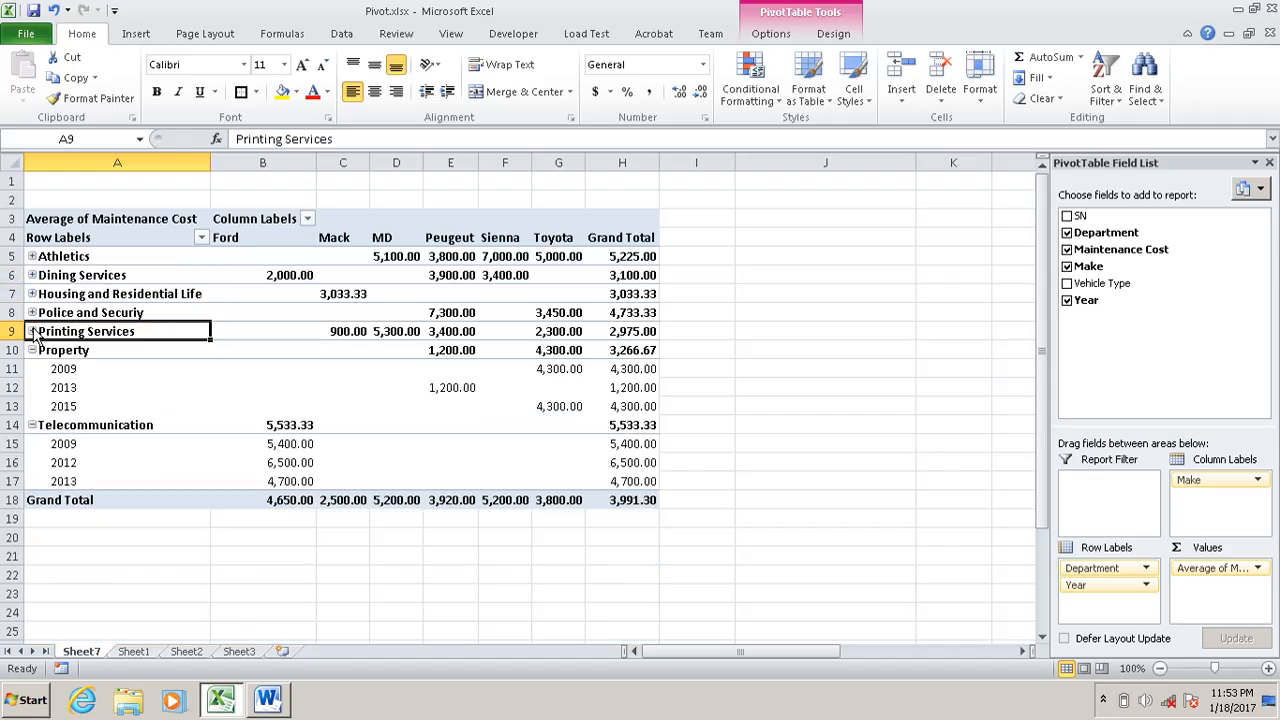
{"action": "left_click", "coordinate": [32, 350]}
{"action": "left_click", "coordinate": [32, 369]}
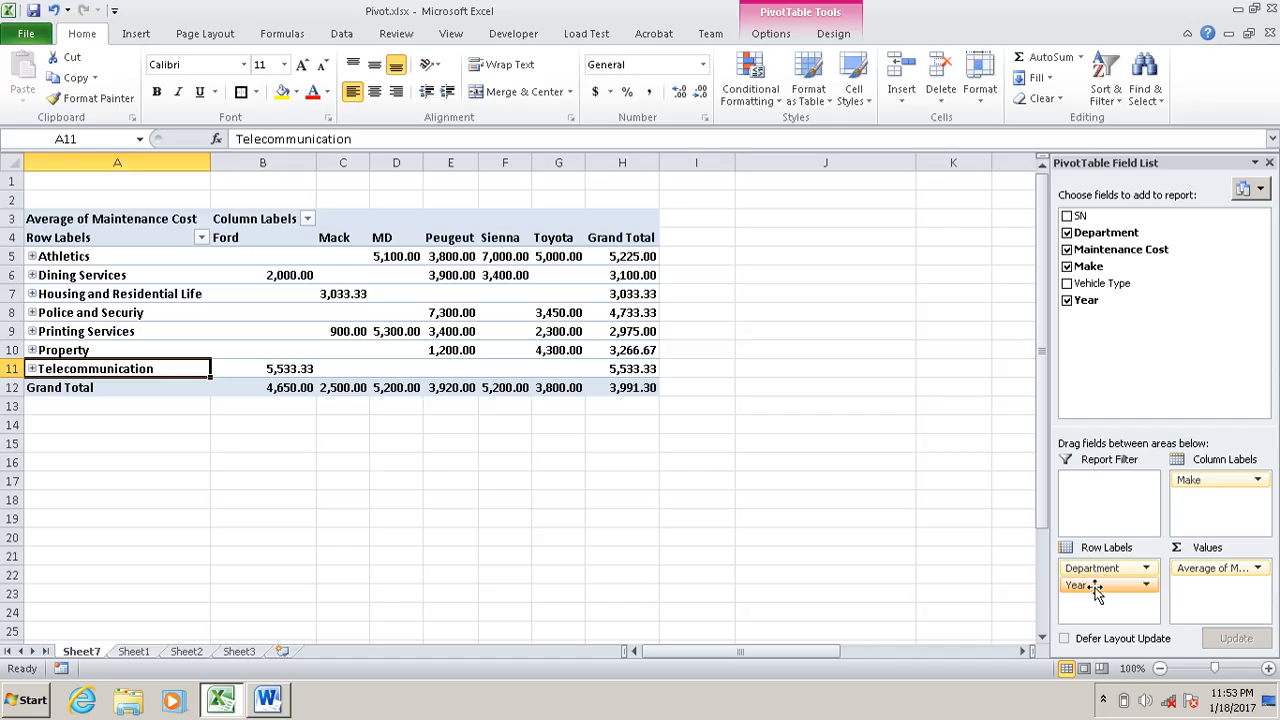
Step: Place Year above Department in the row labels and collapse all year groups from 2009 through 2017
{"action": "mouse_move", "coordinate": [1097, 593]}
{"action": "left_mouse_down"}
{"action": "mouse_move", "coordinate": [1090, 572]}
{"action": "mouse_move", "coordinate": [1080, 600]}
{"action": "left_mouse_up"}
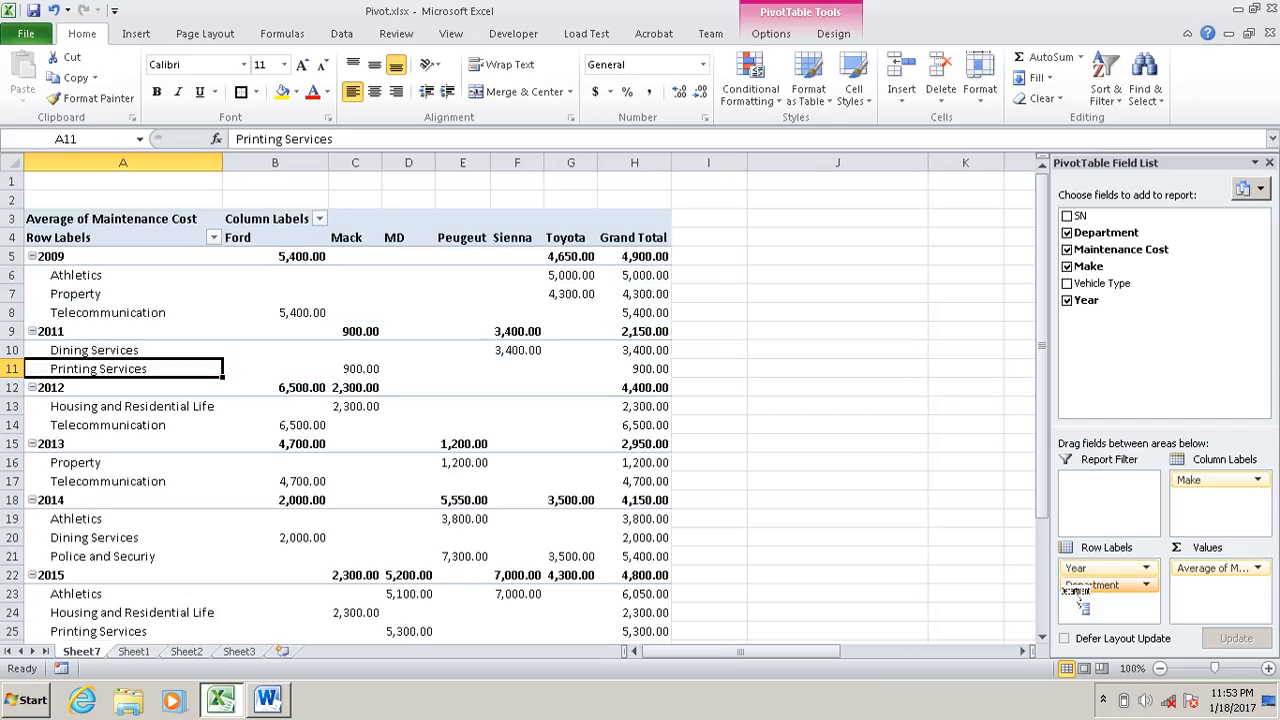
{"action": "left_click", "coordinate": [32, 257]}
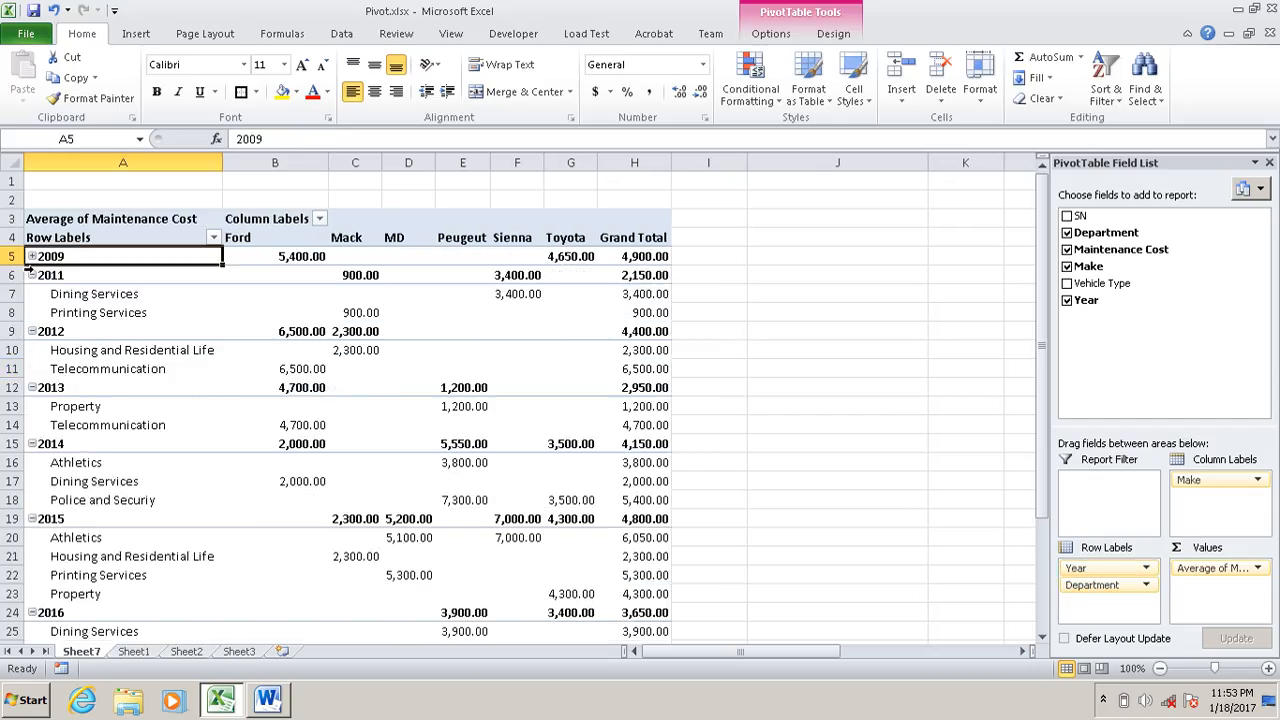
{"action": "left_click", "coordinate": [32, 275]}
{"action": "left_click", "coordinate": [32, 294]}
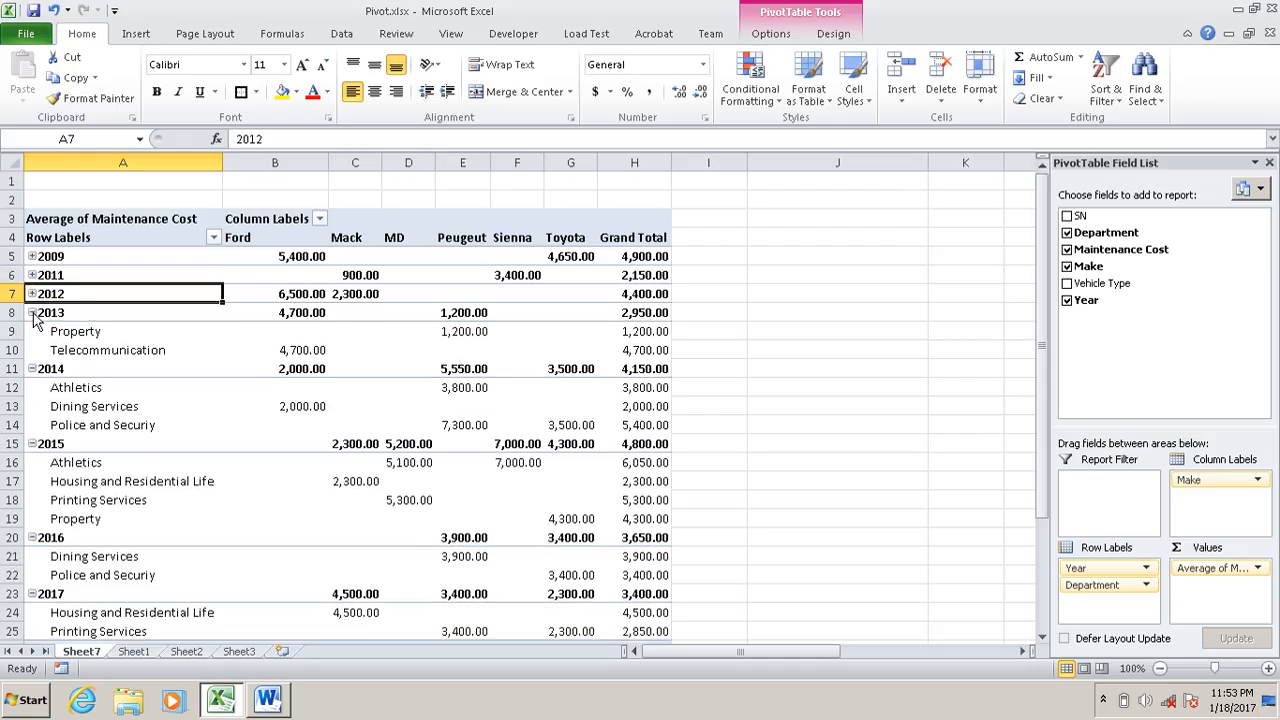
{"action": "left_click", "coordinate": [32, 313]}
{"action": "left_click", "coordinate": [32, 331]}
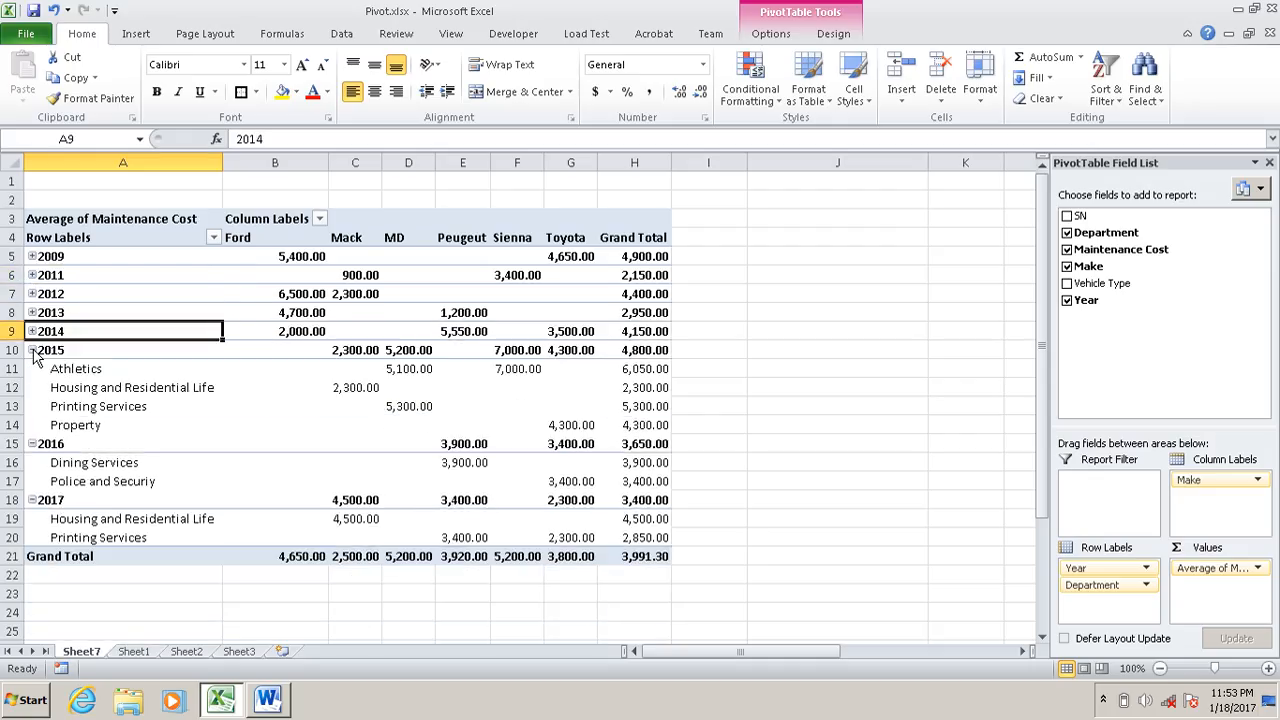
{"action": "left_click", "coordinate": [32, 350]}
{"action": "left_click", "coordinate": [32, 369]}
{"action": "left_click", "coordinate": [32, 388]}
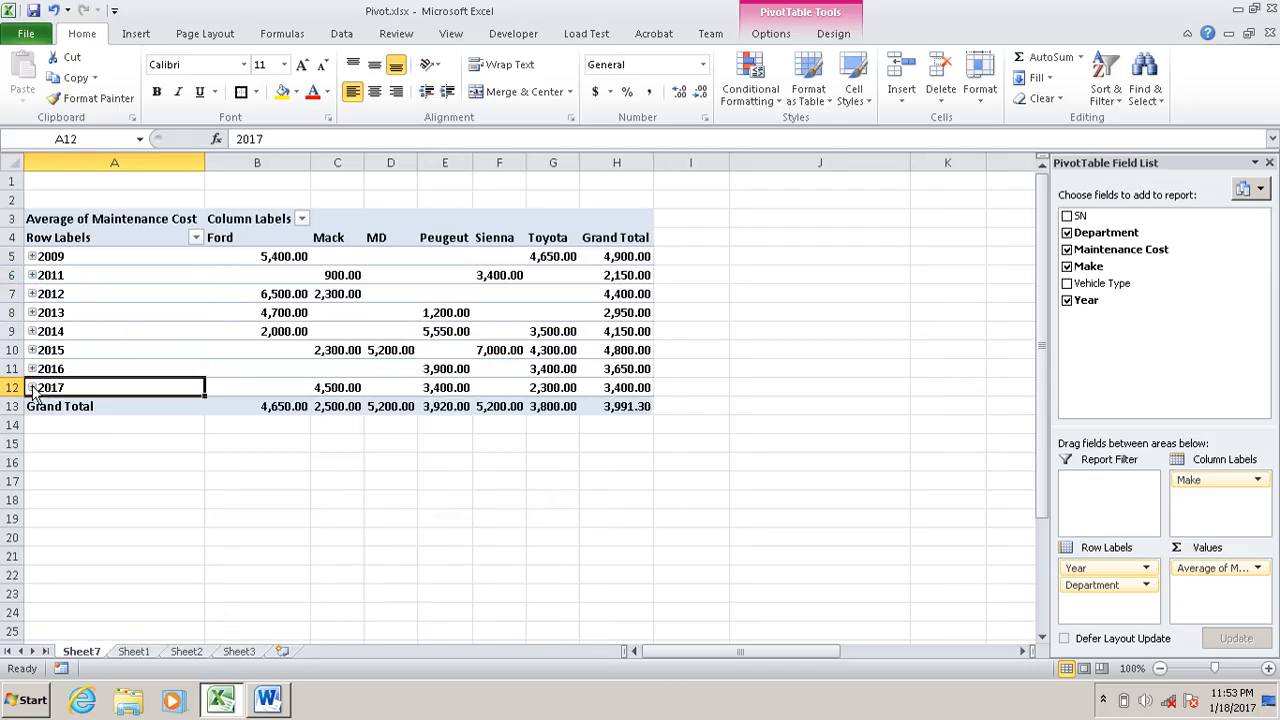
Step: Expand the 2009, 2011, 2012 and 2013 groups in the pivot table to show their departments
{"action": "left_click", "coordinate": [31, 256]}
{"action": "left_click", "coordinate": [32, 256]}
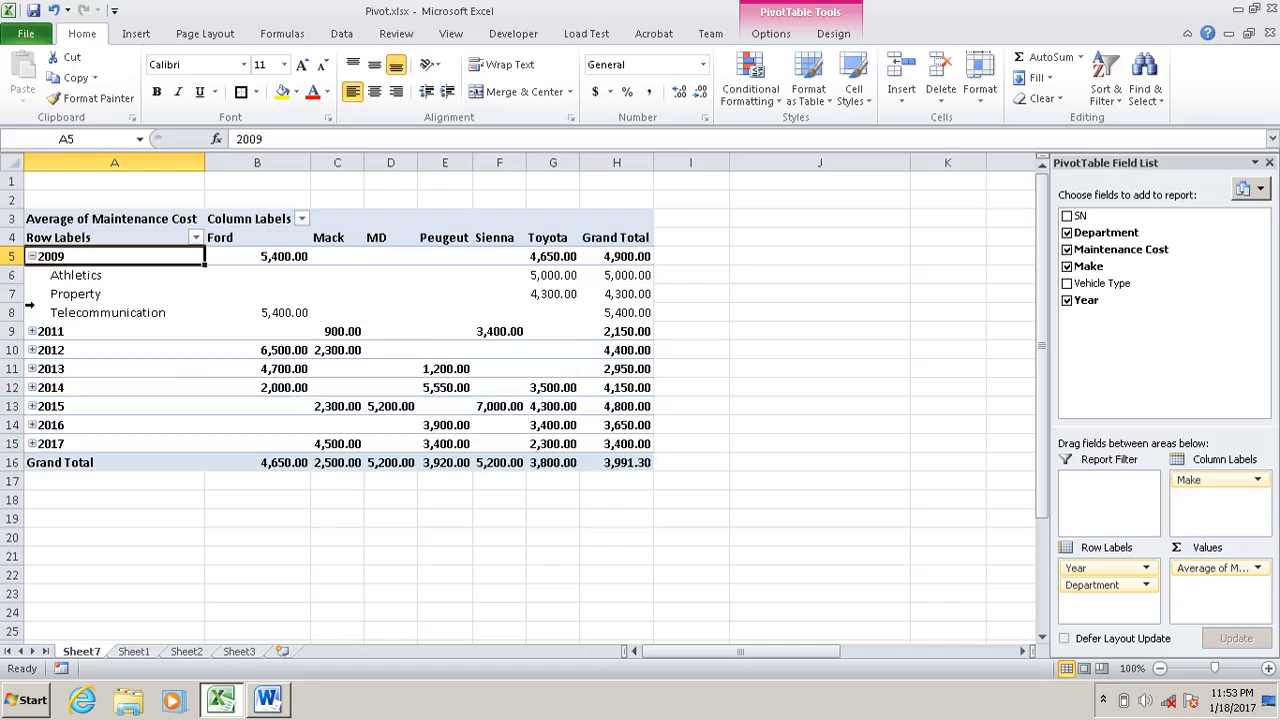
{"action": "left_click", "coordinate": [32, 331]}
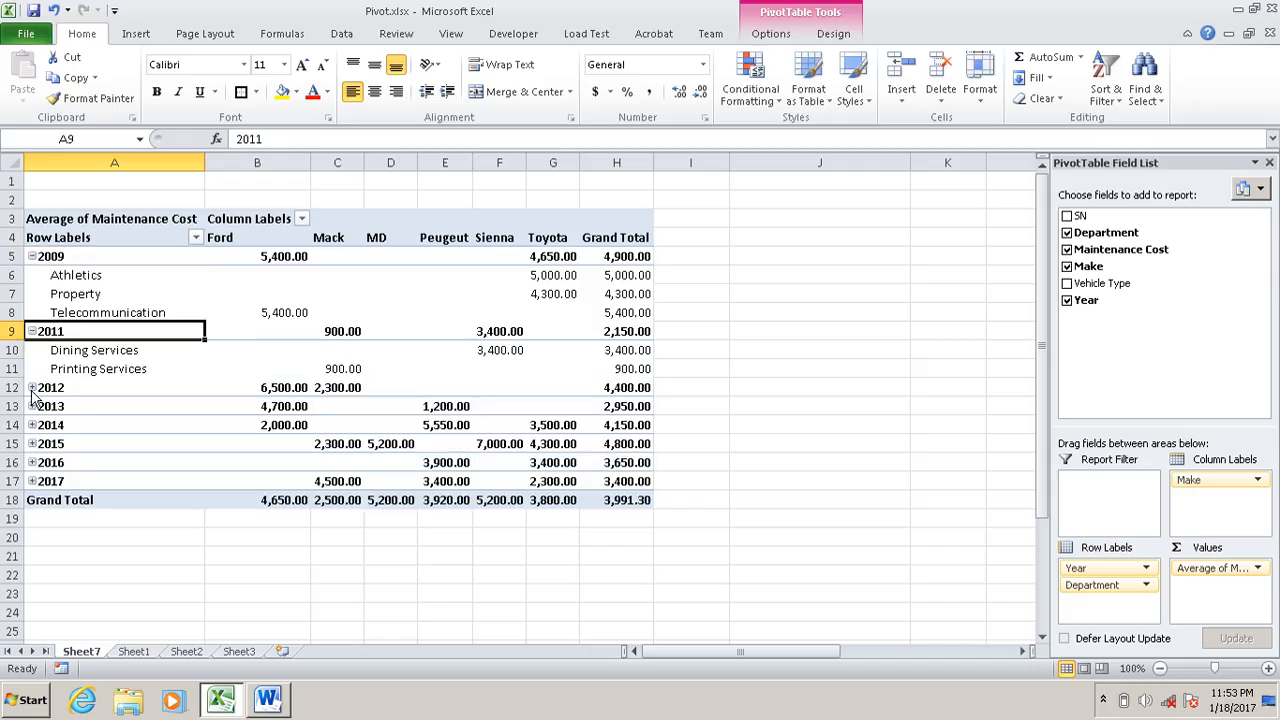
{"action": "left_click", "coordinate": [32, 388]}
{"action": "left_click", "coordinate": [32, 444]}
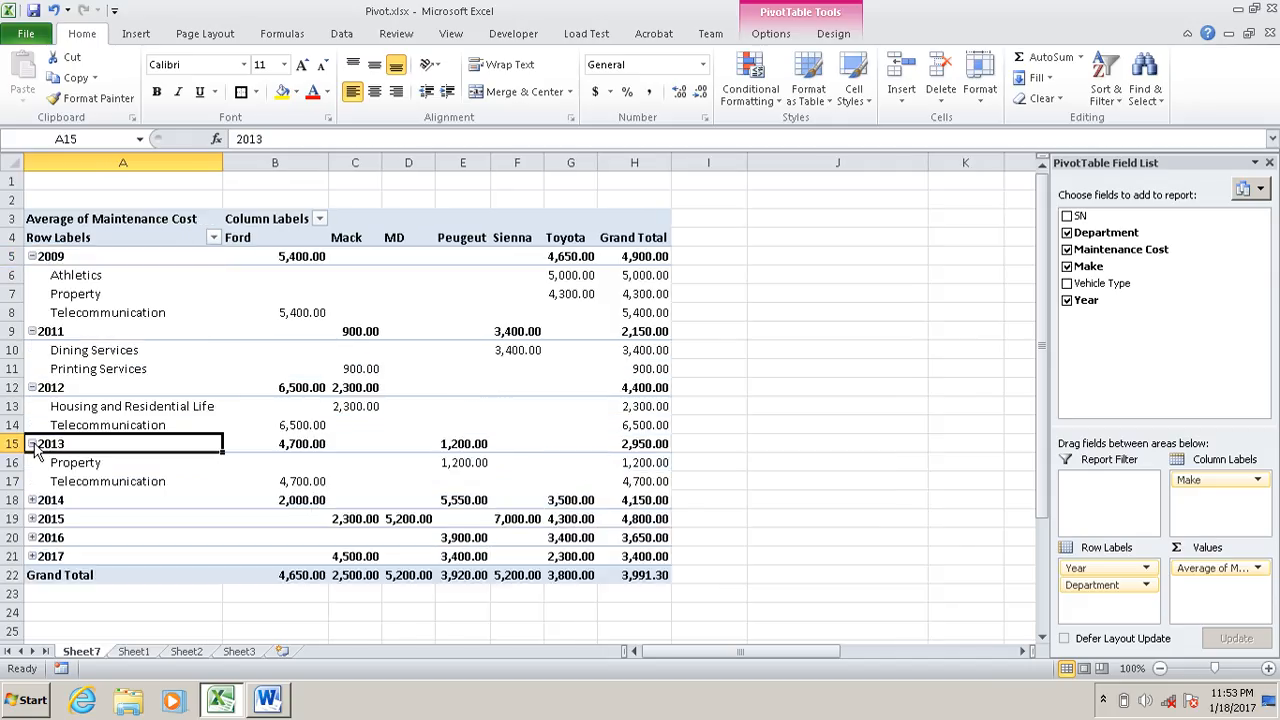
Step: In the Word plan, mark the item about summarizing annual maintenance cost with "- done!", and return to the Excel pivot table
{"action": "left_click", "coordinate": [268, 700]}
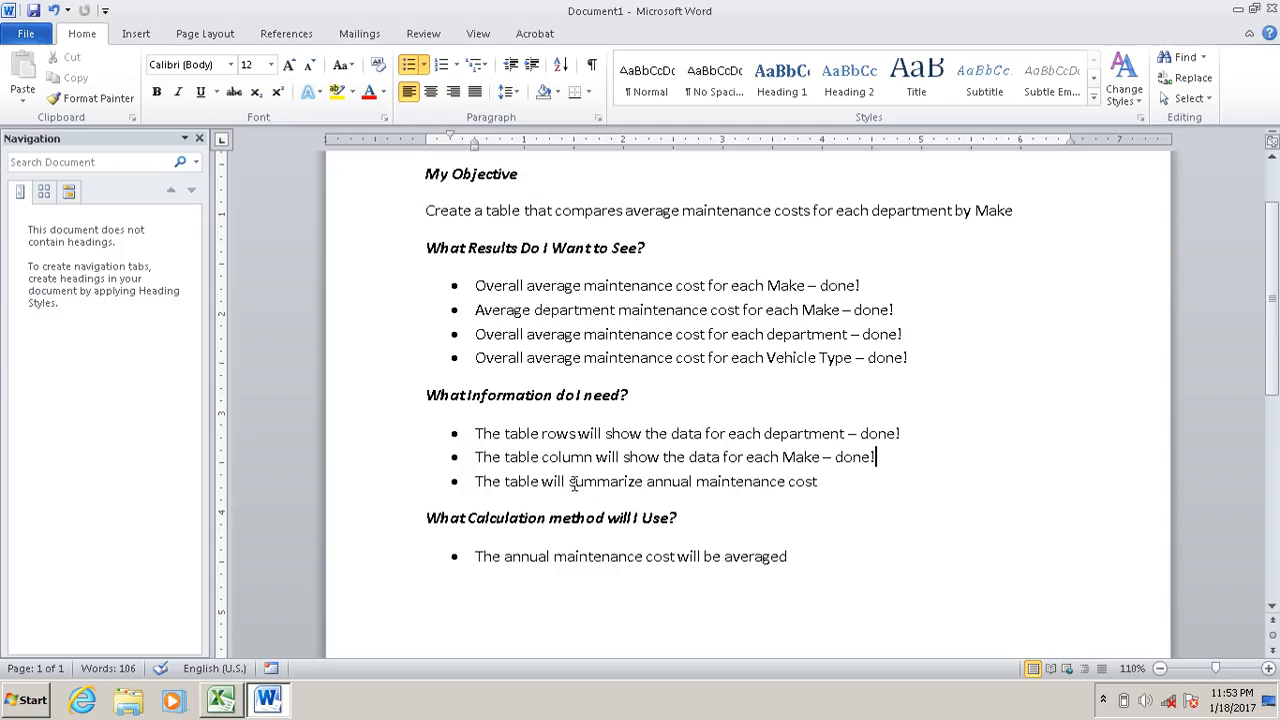
{"action": "left_click", "coordinate": [834, 482]}
{"action": "type", "text": "-"}
{"action": "type", "text": " done"}
{"action": "type", "text": "!"}
{"action": "left_click", "coordinate": [268, 702]}
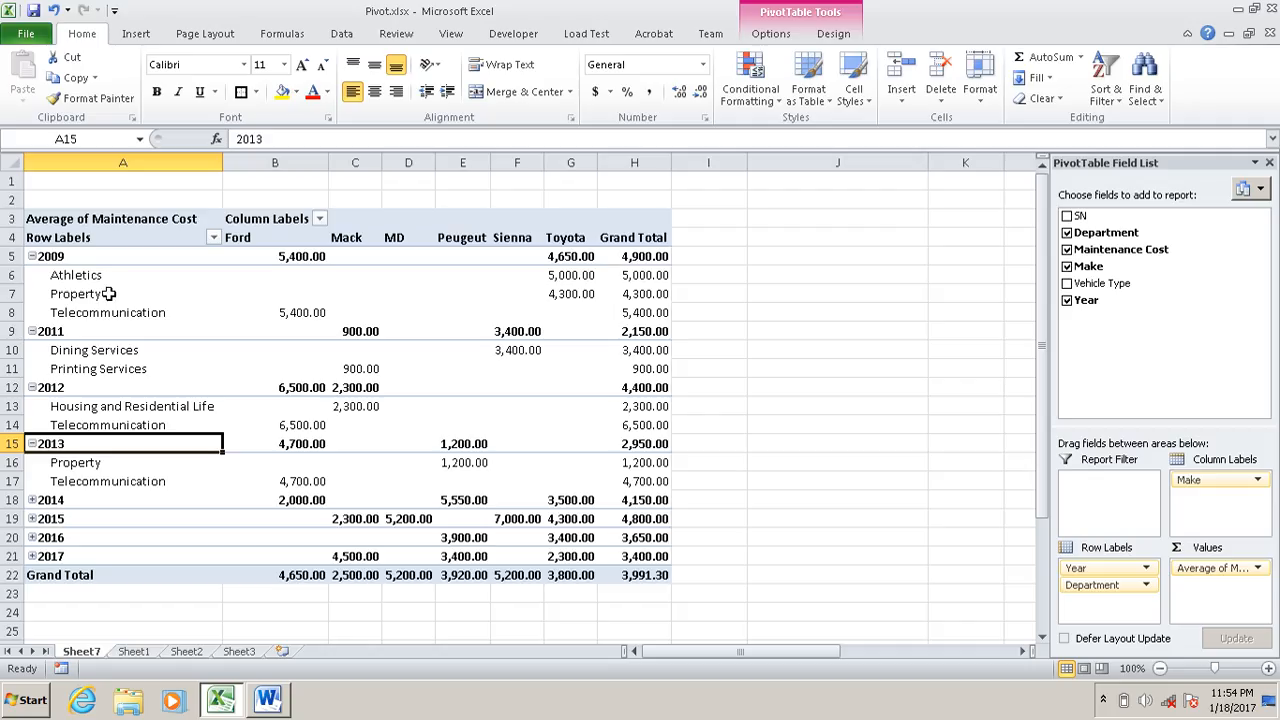
Step: Collapse the 2009 group in the pivot table to view its yearly averages, and expand it again
{"action": "left_click", "coordinate": [32, 257]}
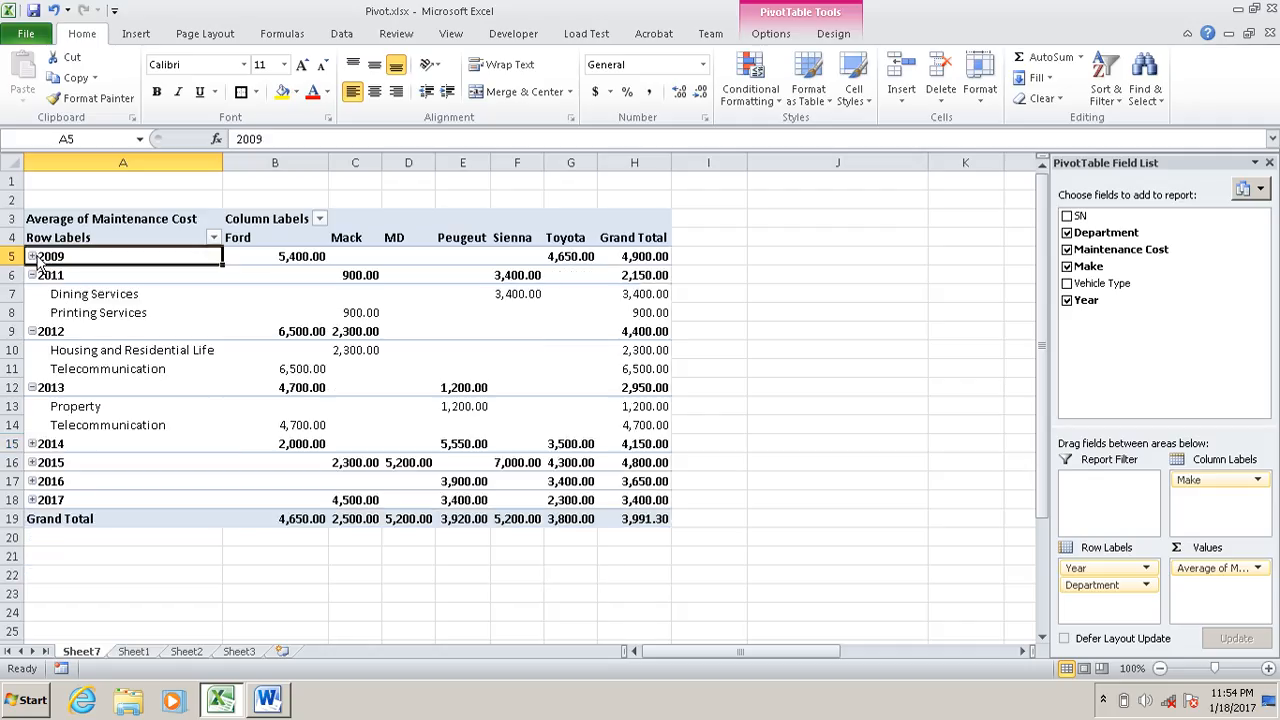
{"action": "mouse_move", "coordinate": [634, 250]}
{"action": "mouse_move", "coordinate": [664, 410]}
{"action": "left_click", "coordinate": [32, 257]}
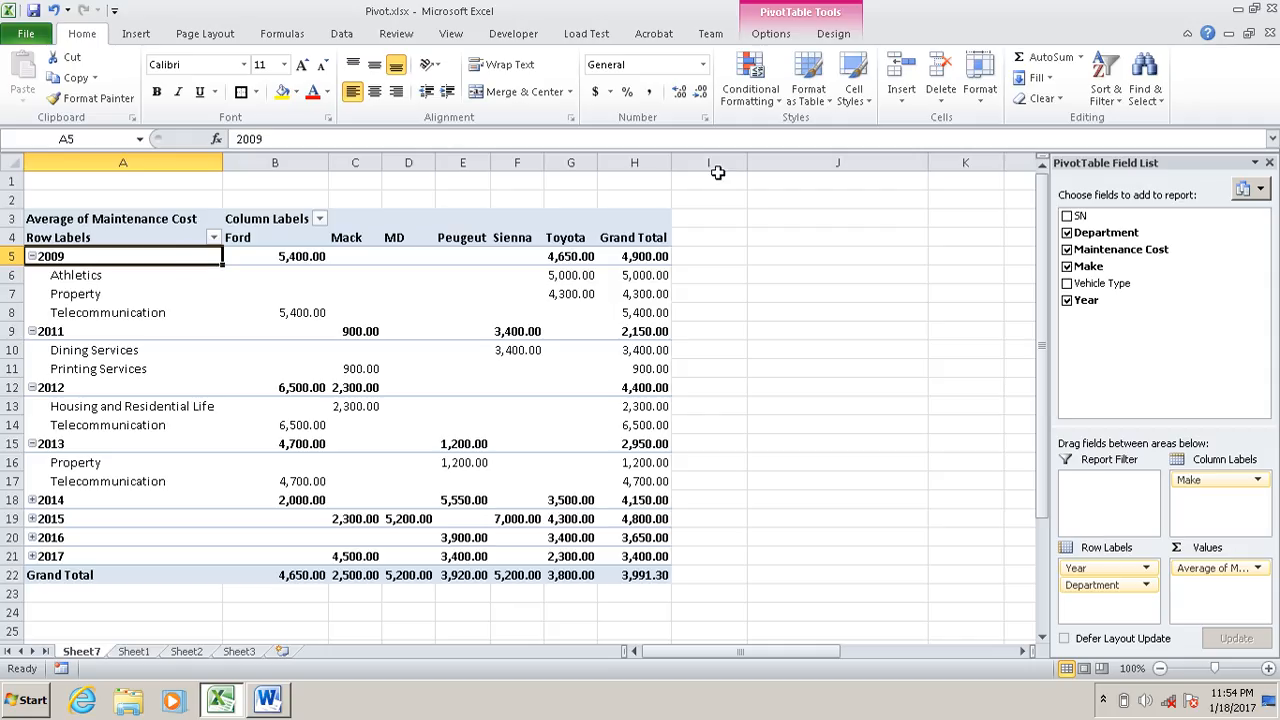
Step: Insert a Vehicle Type slicer for the pivot table and place it in the empty area beside the table
{"action": "left_click", "coordinate": [769, 36]}
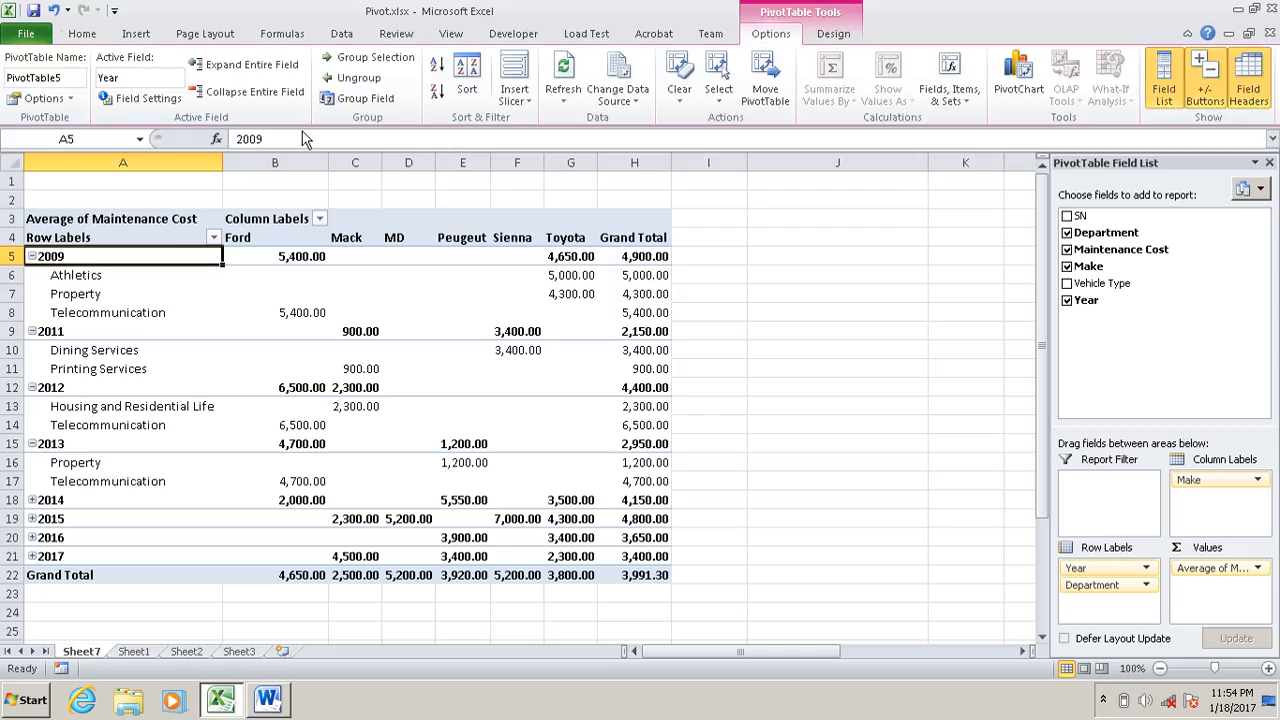
{"action": "left_click", "coordinate": [527, 106]}
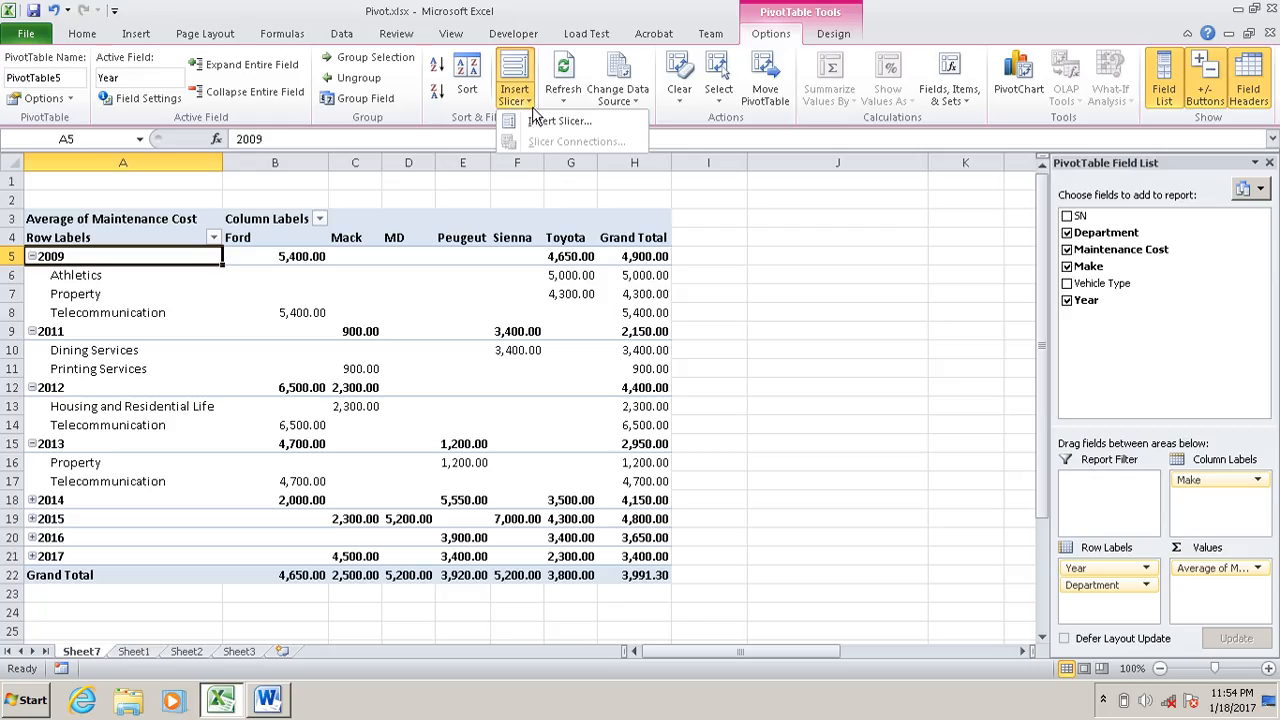
{"action": "left_click", "coordinate": [556, 121]}
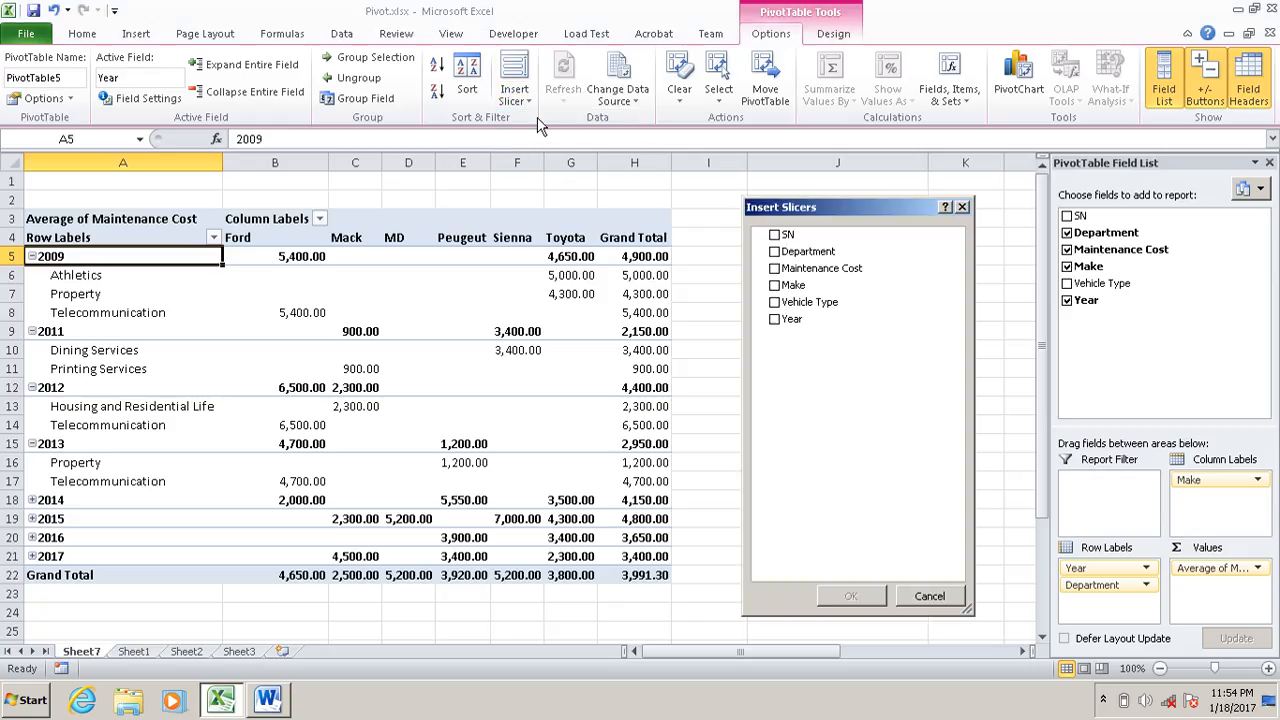
{"action": "left_click", "coordinate": [775, 304]}
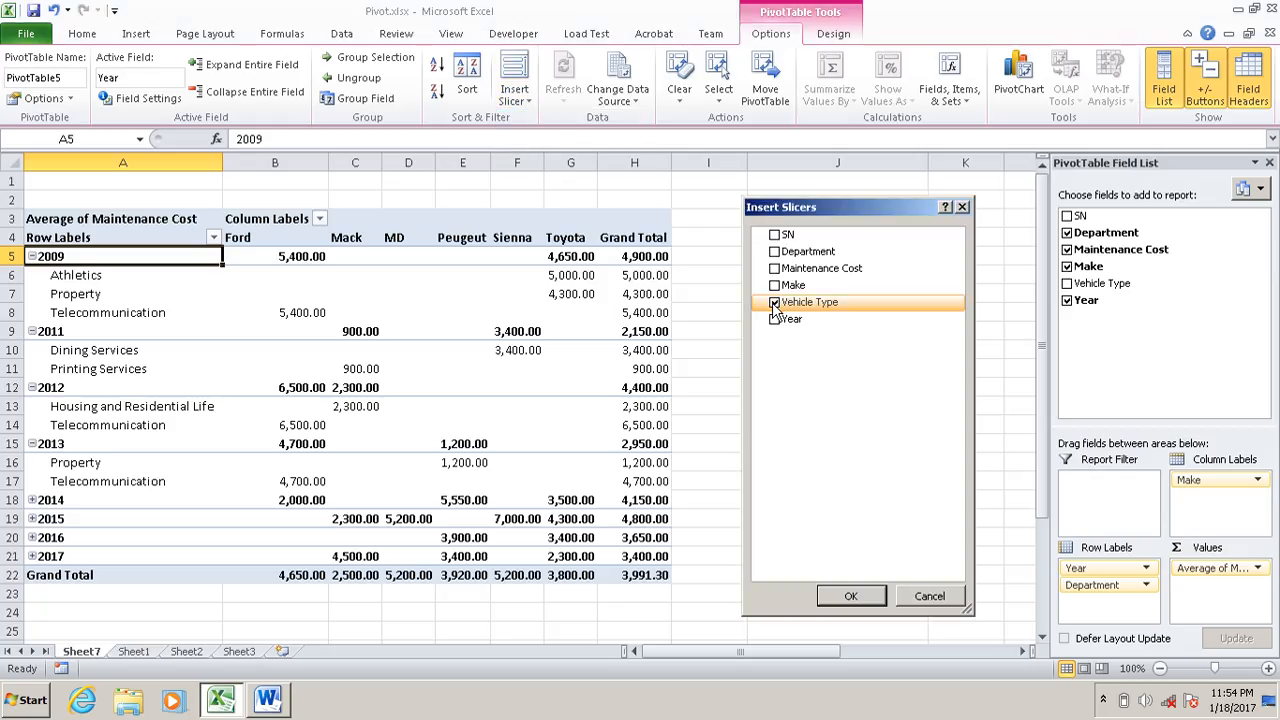
{"action": "left_click", "coordinate": [849, 595]}
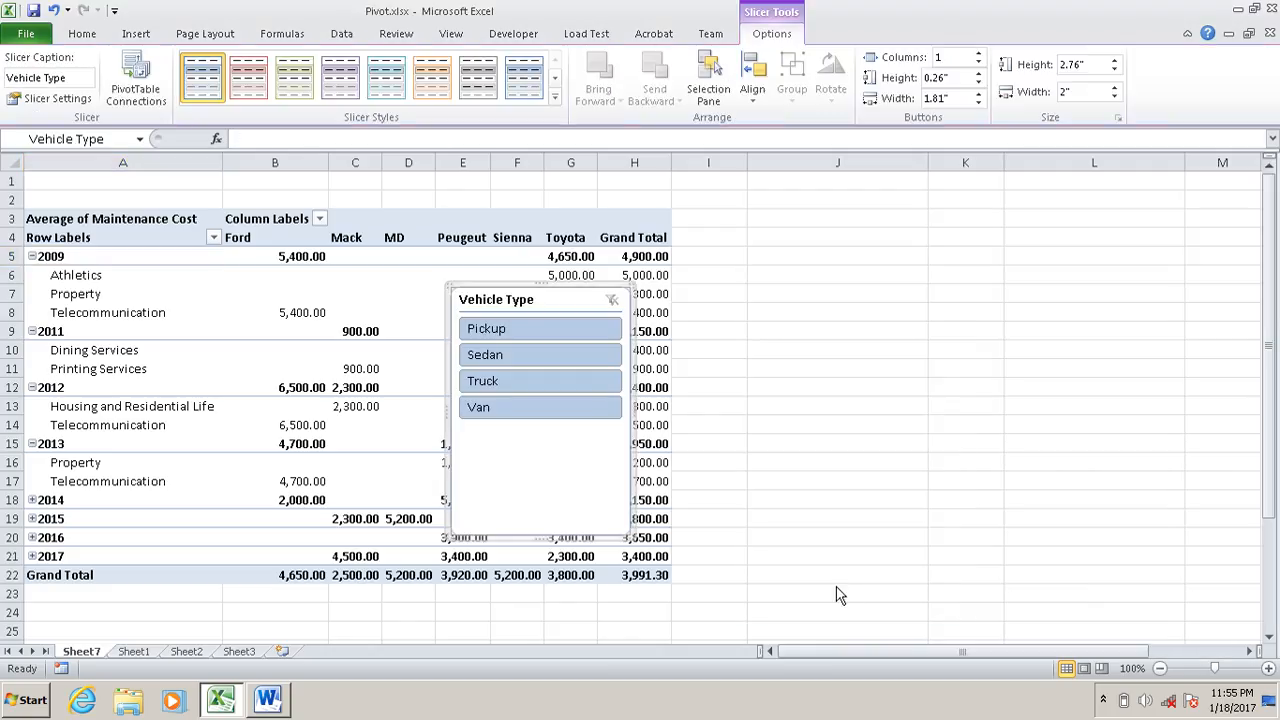
{"action": "left_click_drag", "start_coordinate": [577, 310], "coordinate": [915, 233]}
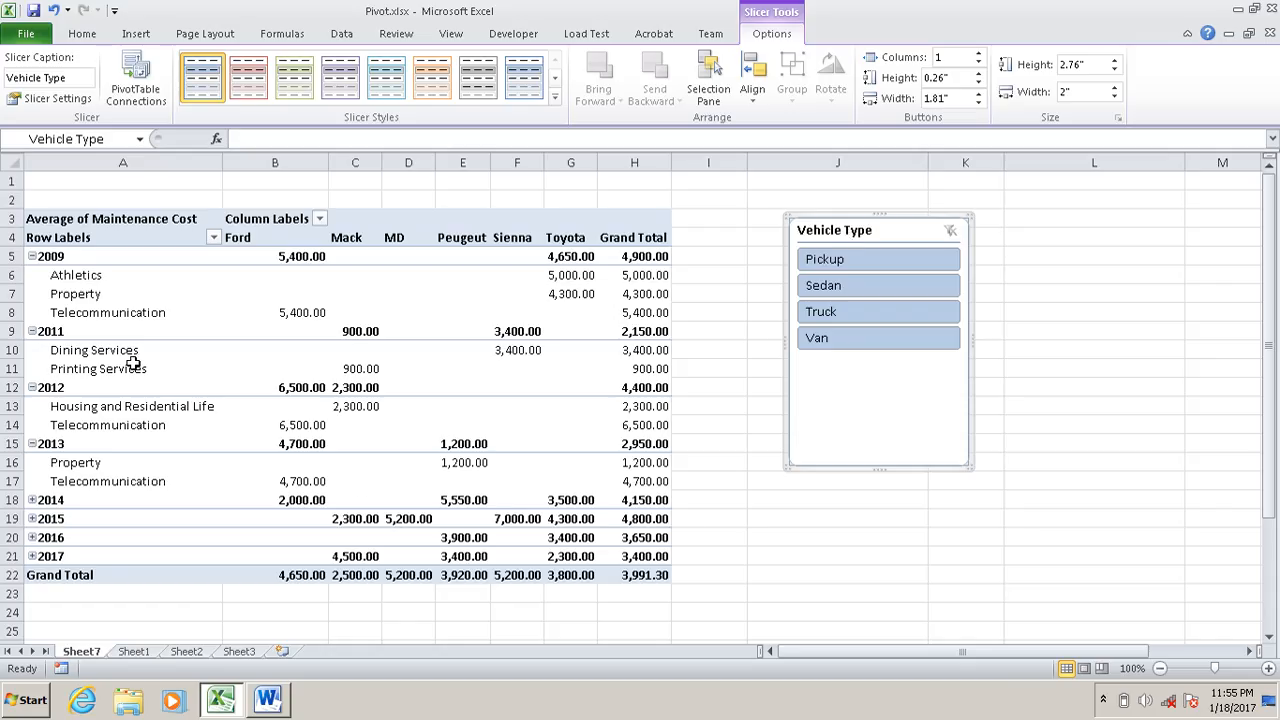
Step: Filter the pivot table to Pickup with the slicer, and show Vehicle Type below the expanded Athletics and Telecommunication departments in the row labels
{"action": "left_click", "coordinate": [817, 262]}
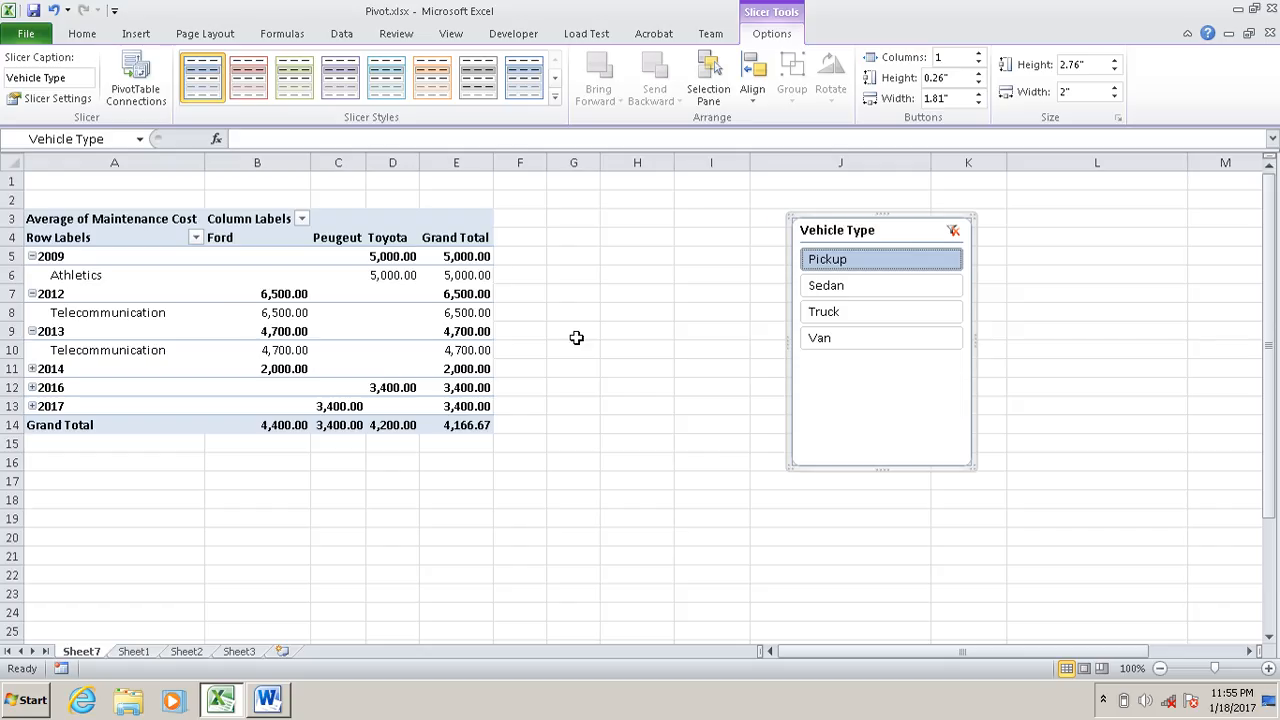
{"action": "left_click", "coordinate": [299, 333]}
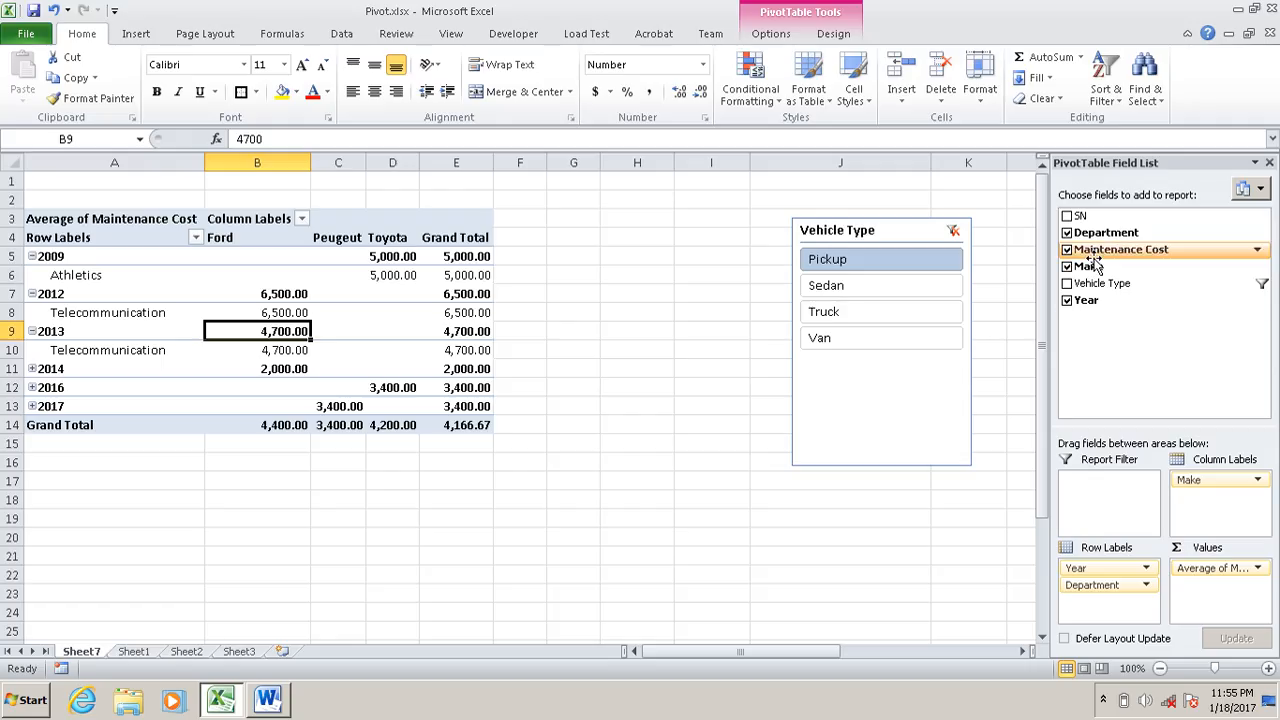
{"action": "left_click_drag", "start_coordinate": [1097, 285], "coordinate": [1099, 605]}
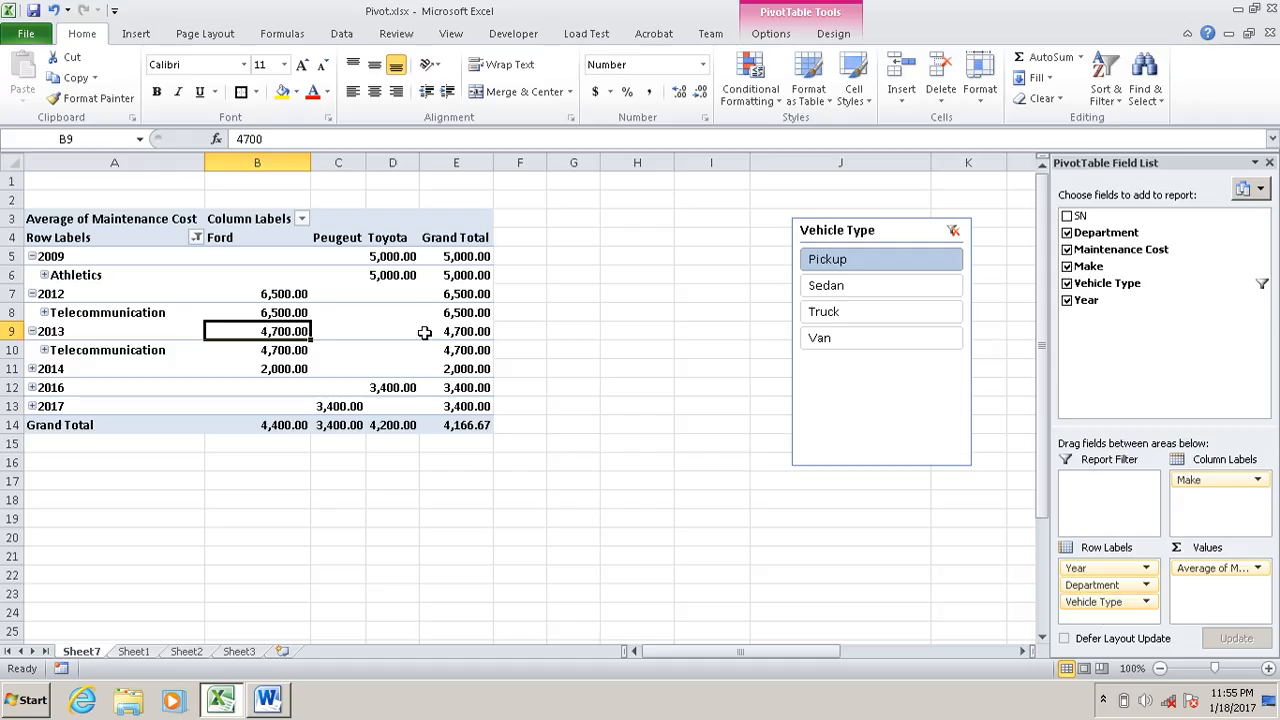
{"action": "left_click", "coordinate": [44, 275]}
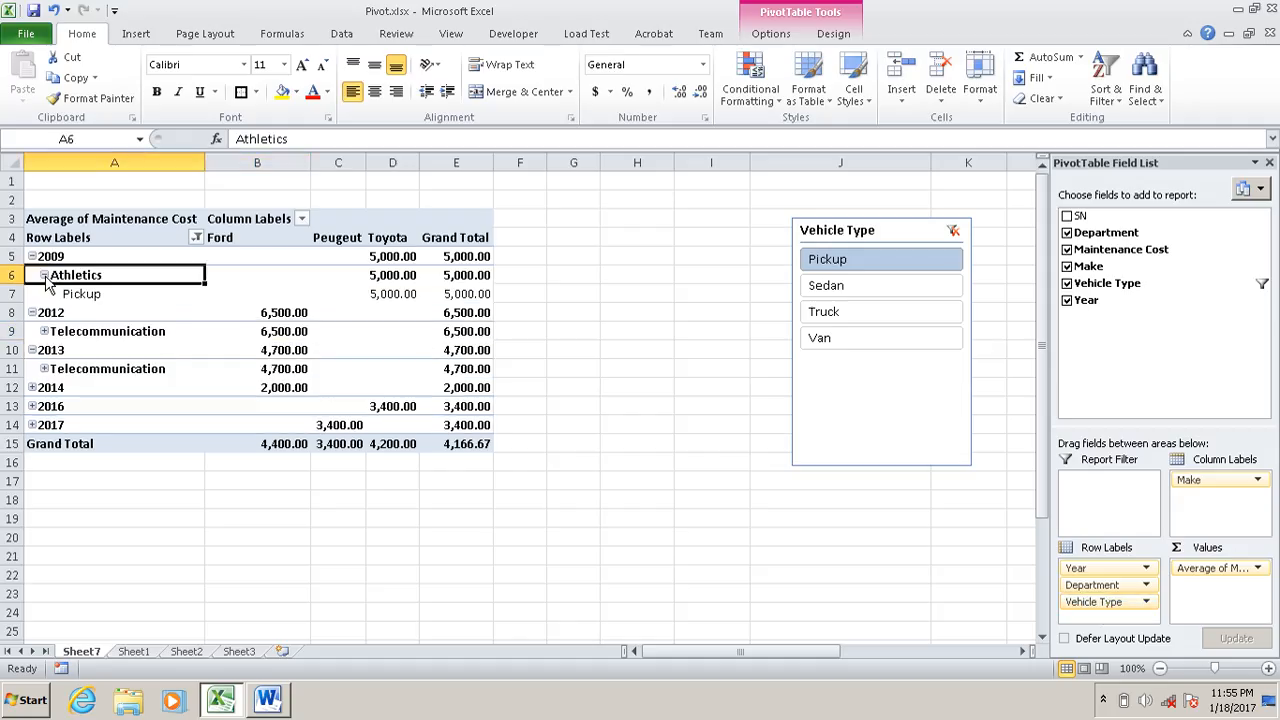
{"action": "left_click", "coordinate": [44, 331]}
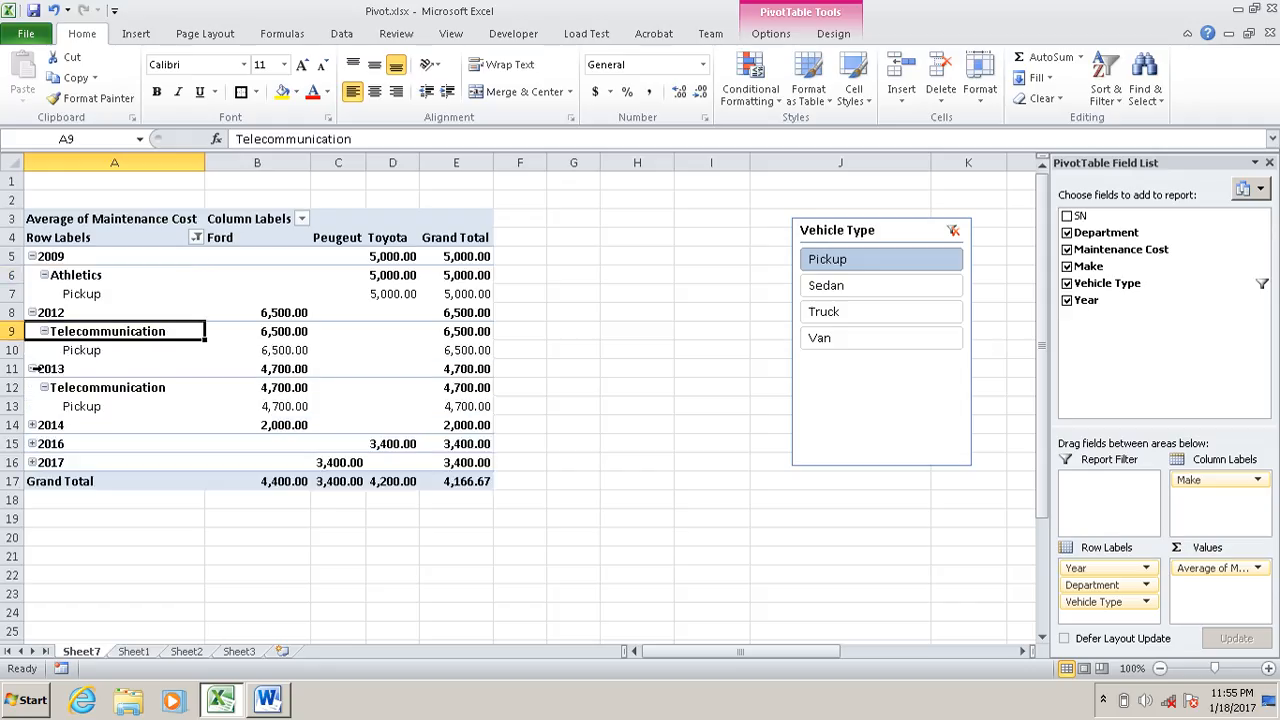
Step: Switch the slicer filter to Sedan and expand Property and Dining Services to show their vehicle types
{"action": "left_click", "coordinate": [832, 287]}
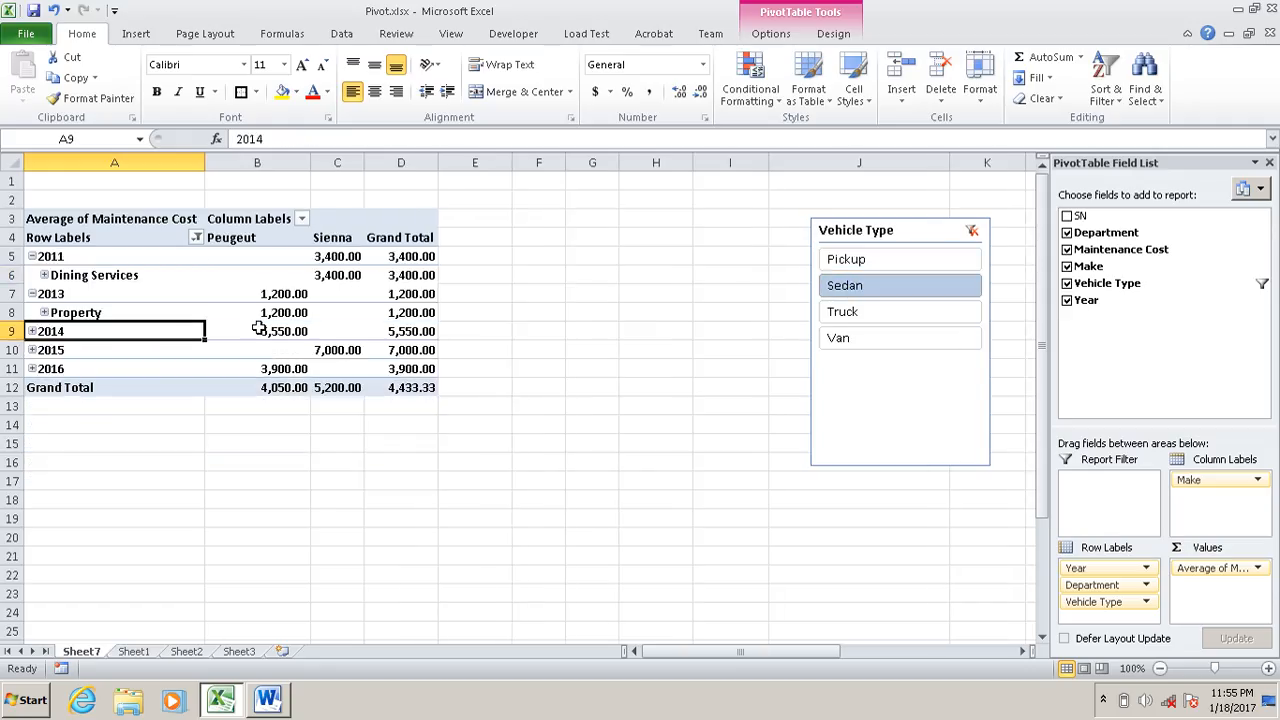
{"action": "left_click", "coordinate": [42, 309]}
{"action": "left_click_drag", "start_coordinate": [44, 309], "coordinate": [45, 316]}
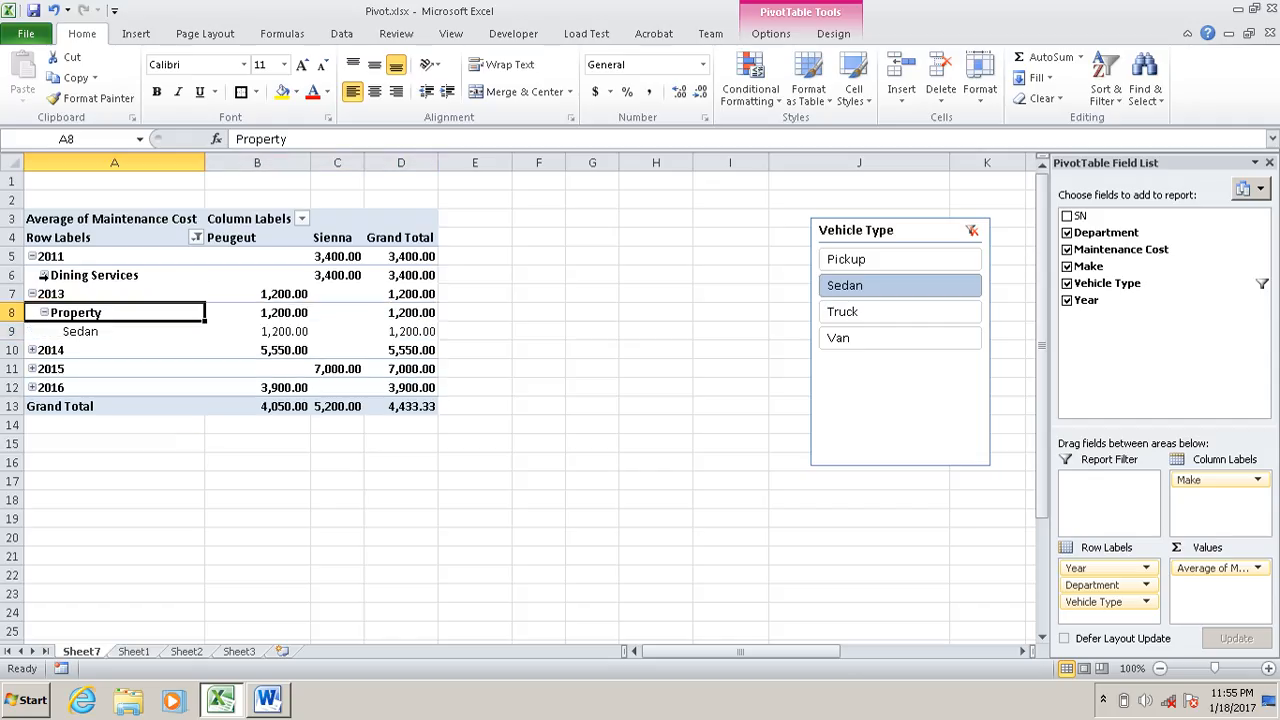
{"action": "left_click", "coordinate": [44, 276]}
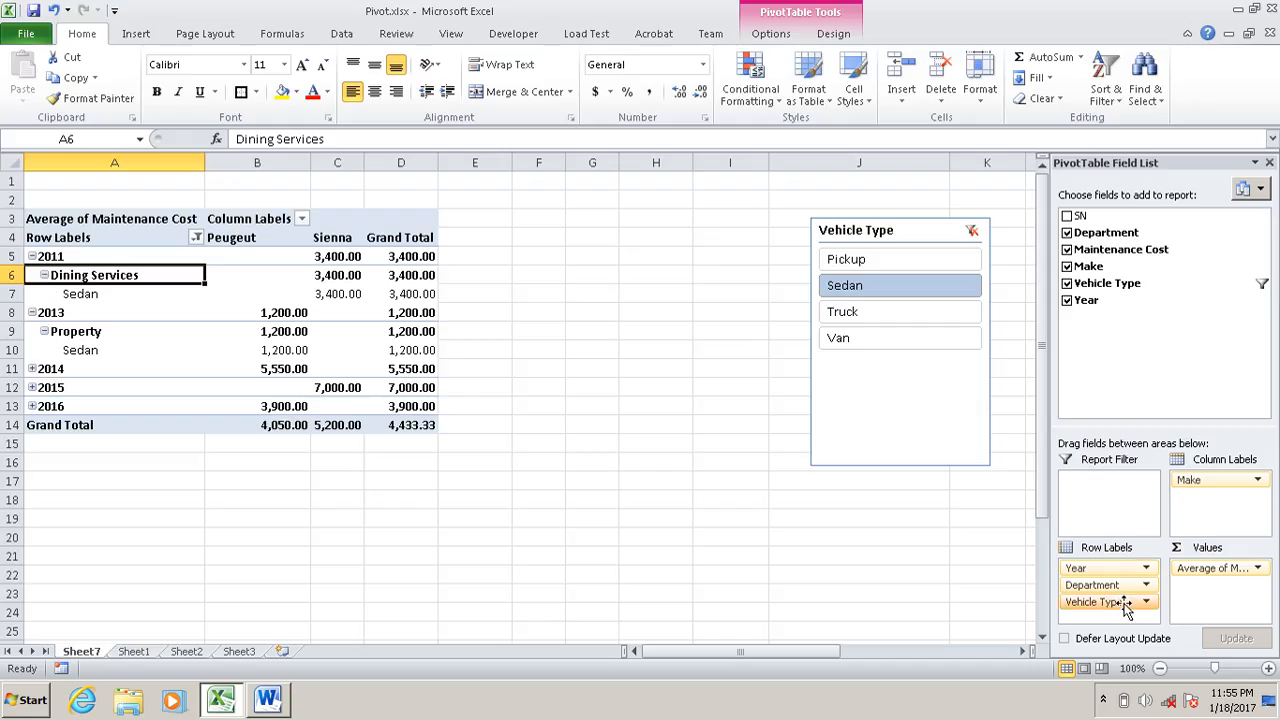
Step: Remove Vehicle Type from the pivot table's row labels and filter the table to Truck with the slicer
{"action": "left_click_drag", "start_coordinate": [1125, 609], "coordinate": [1103, 352]}
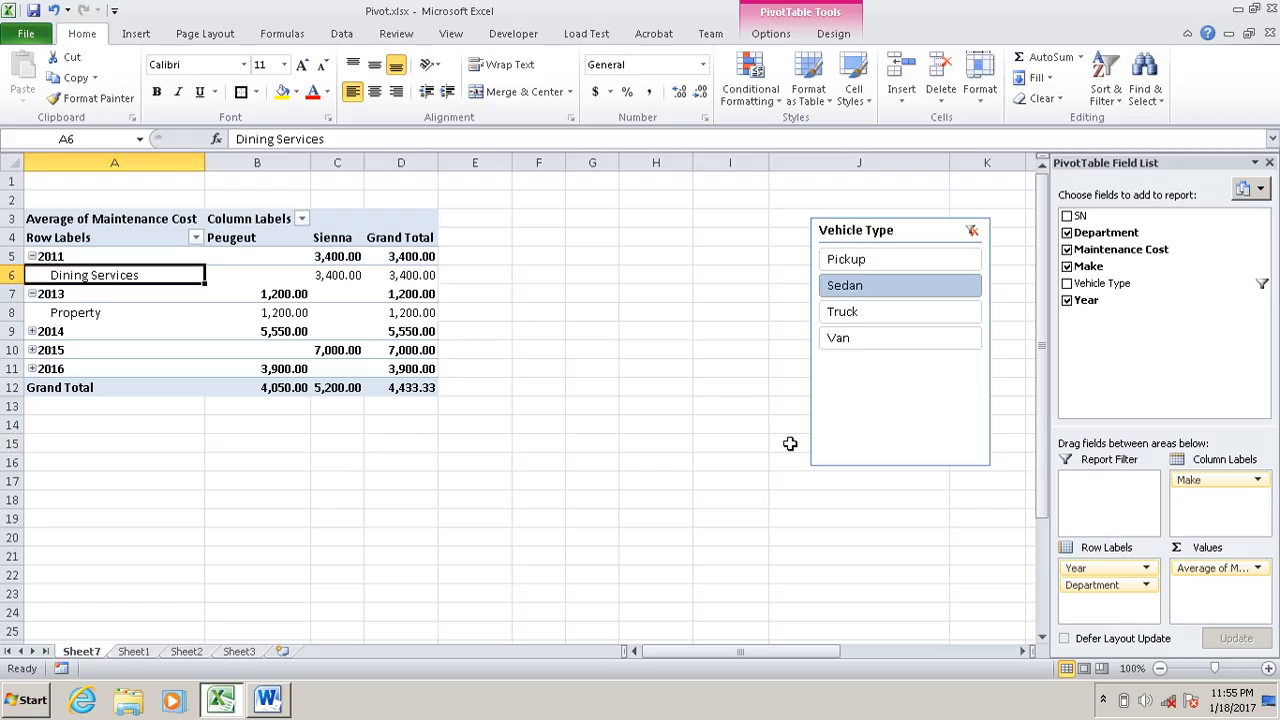
{"action": "left_click", "coordinate": [903, 314]}
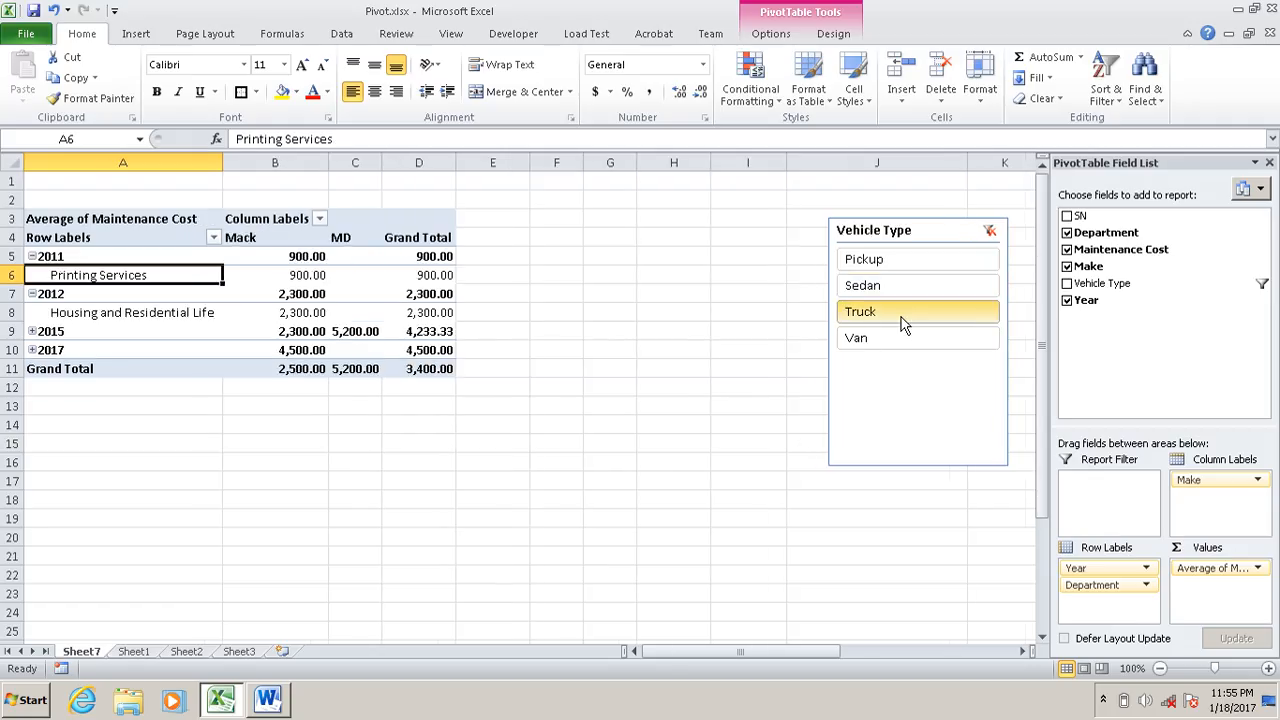